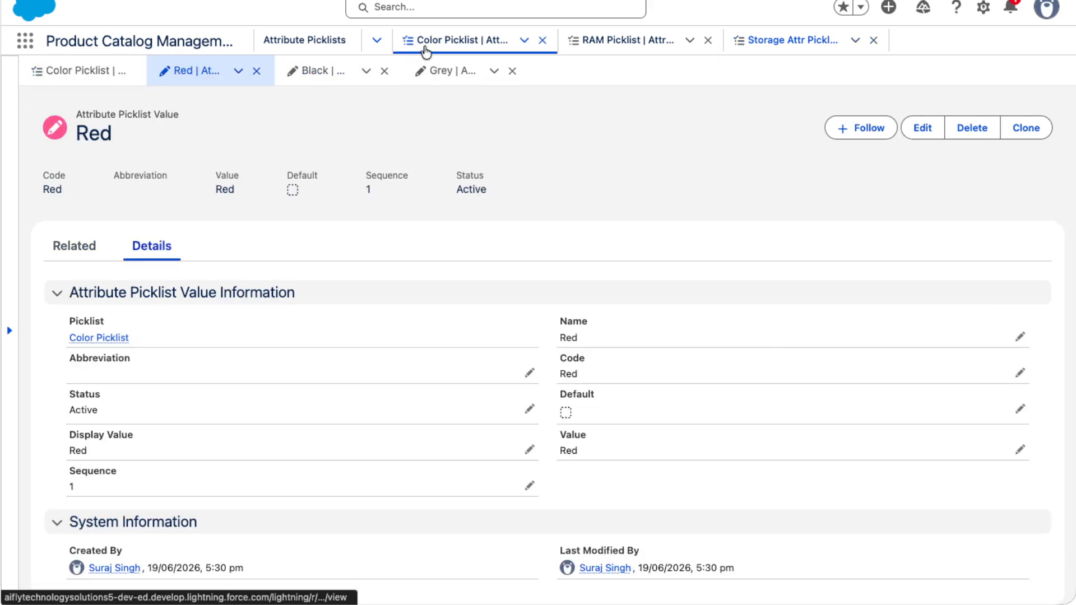
- Review the Red picklist value's record tabs and return to the Color Picklist record
{"action": "left_click", "coordinate": [72, 265]}
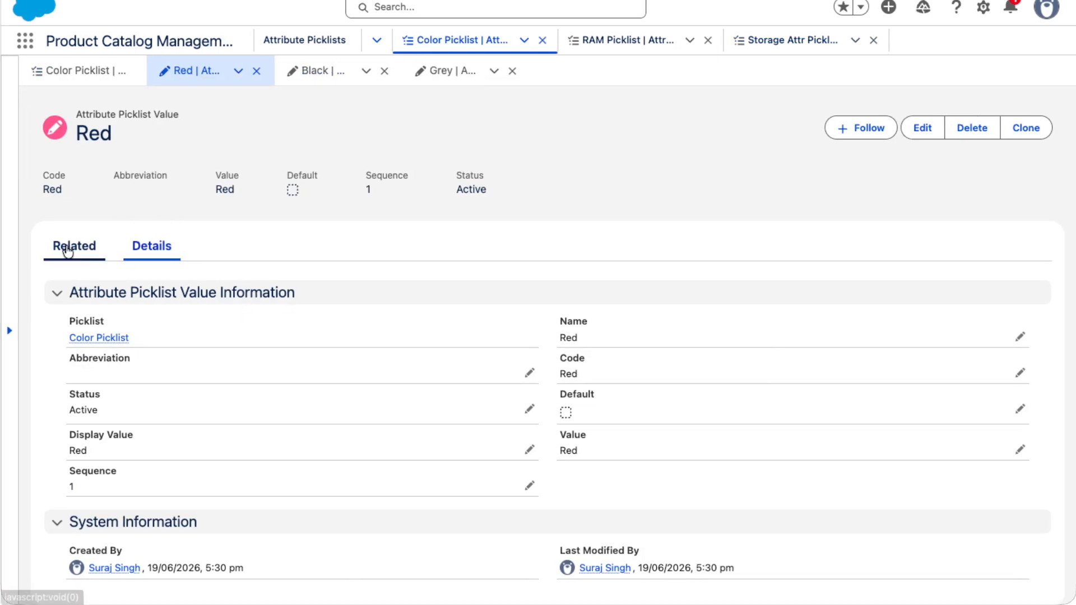
{"action": "left_click", "coordinate": [145, 250]}
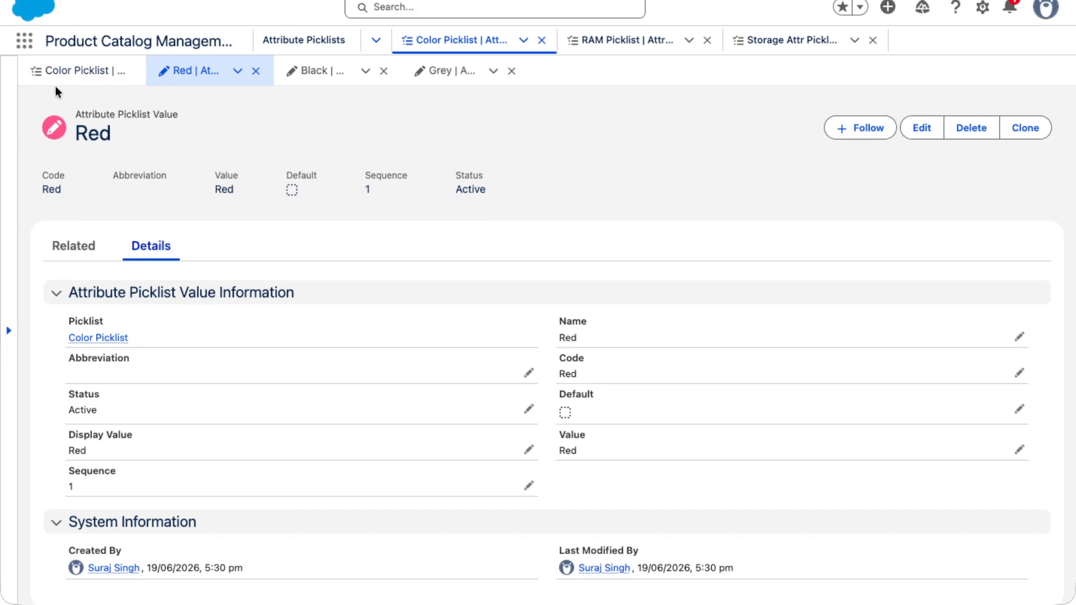
{"action": "left_click", "coordinate": [62, 71]}
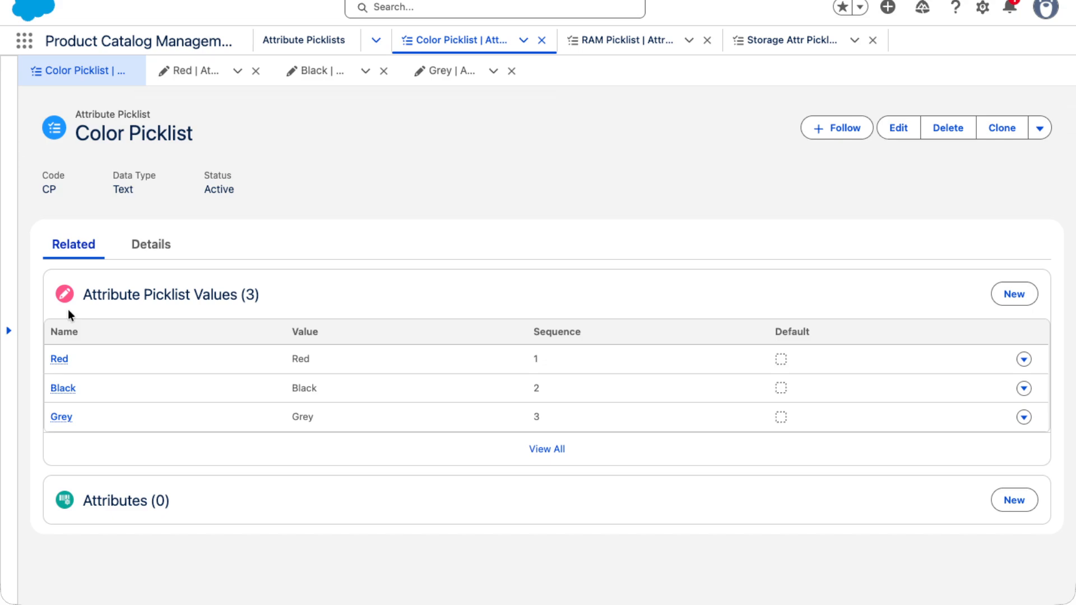
{"action": "left_click_drag", "start_coordinate": [79, 138], "coordinate": [227, 136]}
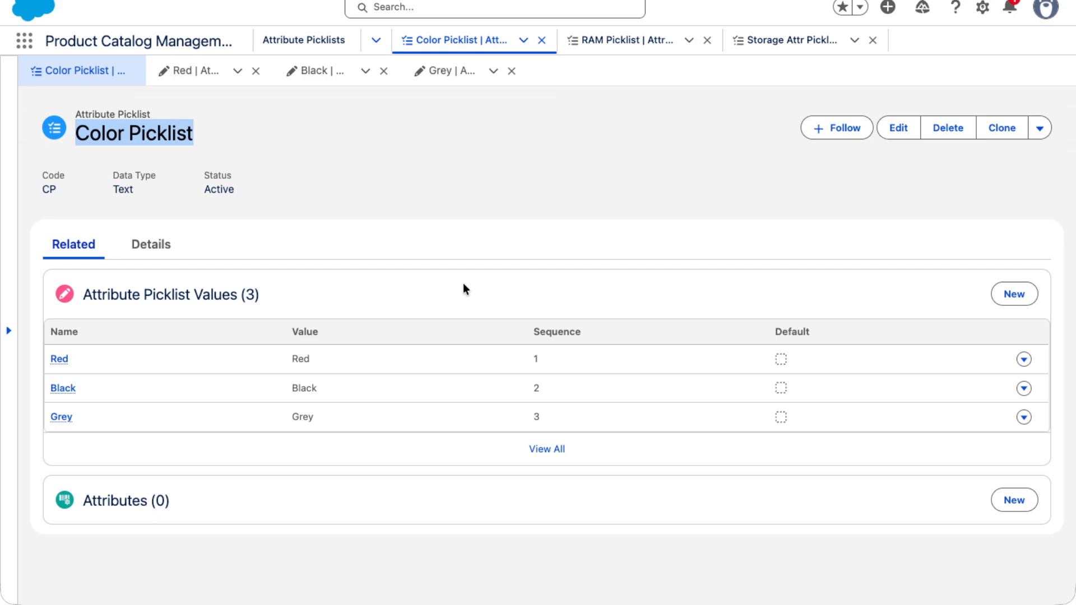
- Open Attribute Definitions through the App Launcher and start a new attribute definition
{"action": "left_click", "coordinate": [24, 40]}
{"action": "type", "text": "A"}
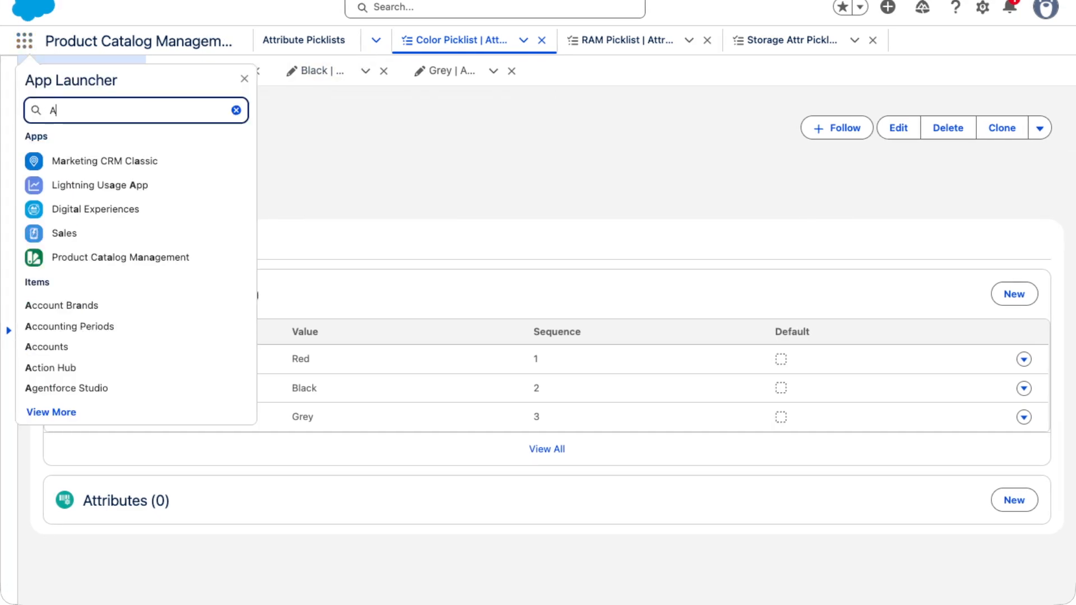
{"action": "type", "text": "tt"}
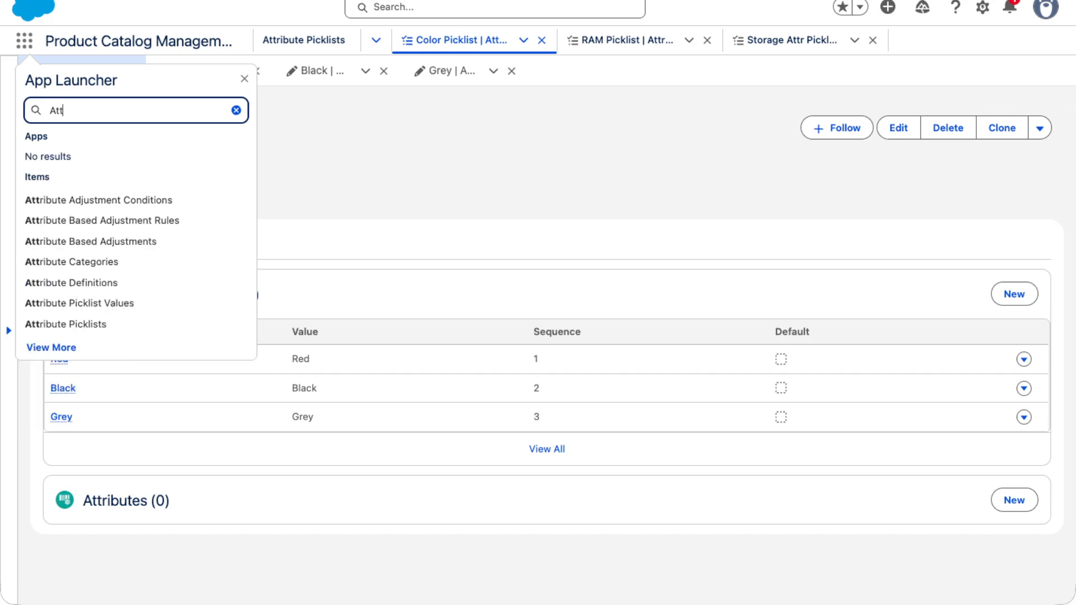
{"action": "type", "text": "ribute de"}
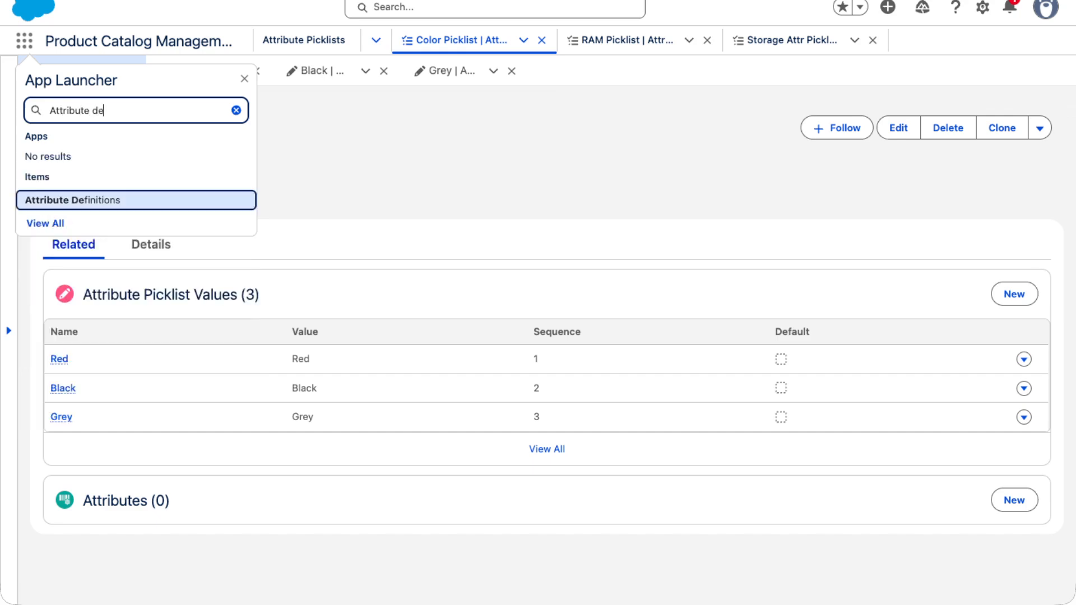
{"action": "left_click", "coordinate": [79, 199]}
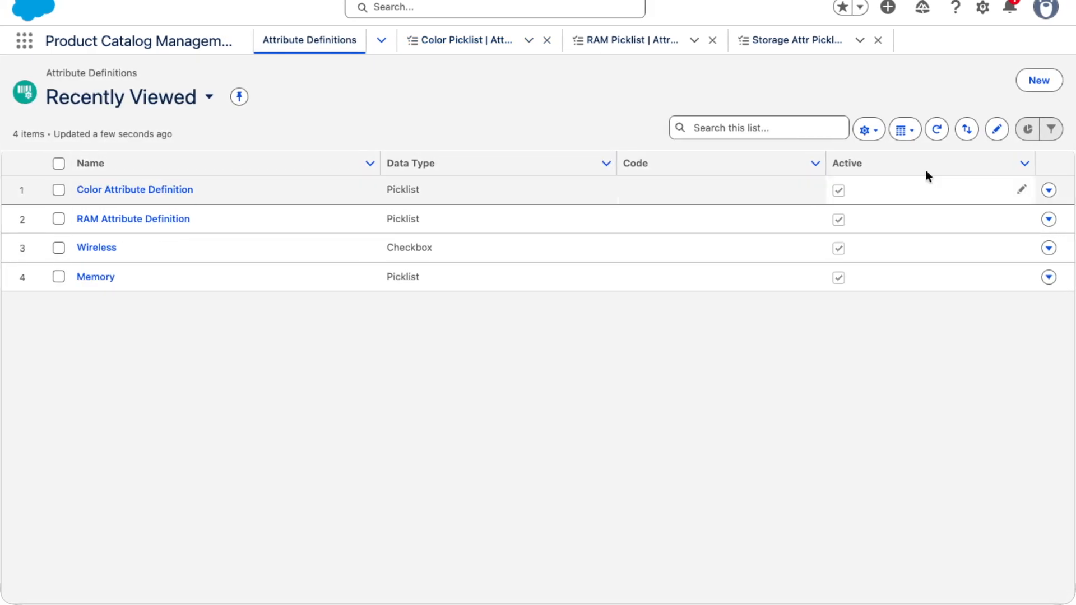
{"action": "left_click", "coordinate": [1037, 83]}
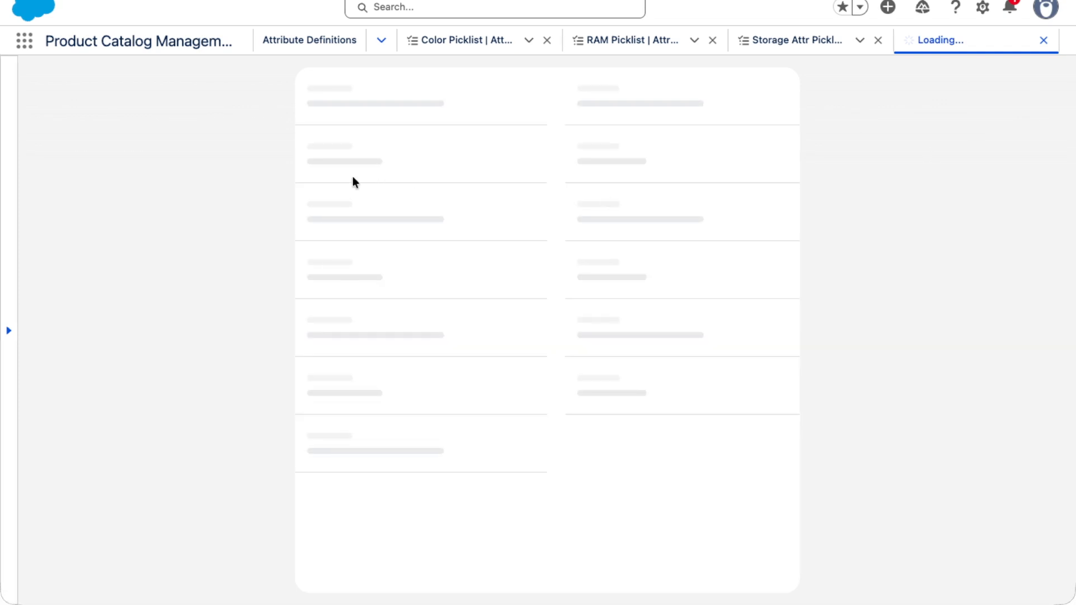
- Enter Color Attr Def as the new attribute definition's name
{"action": "left_click", "coordinate": [375, 210]}
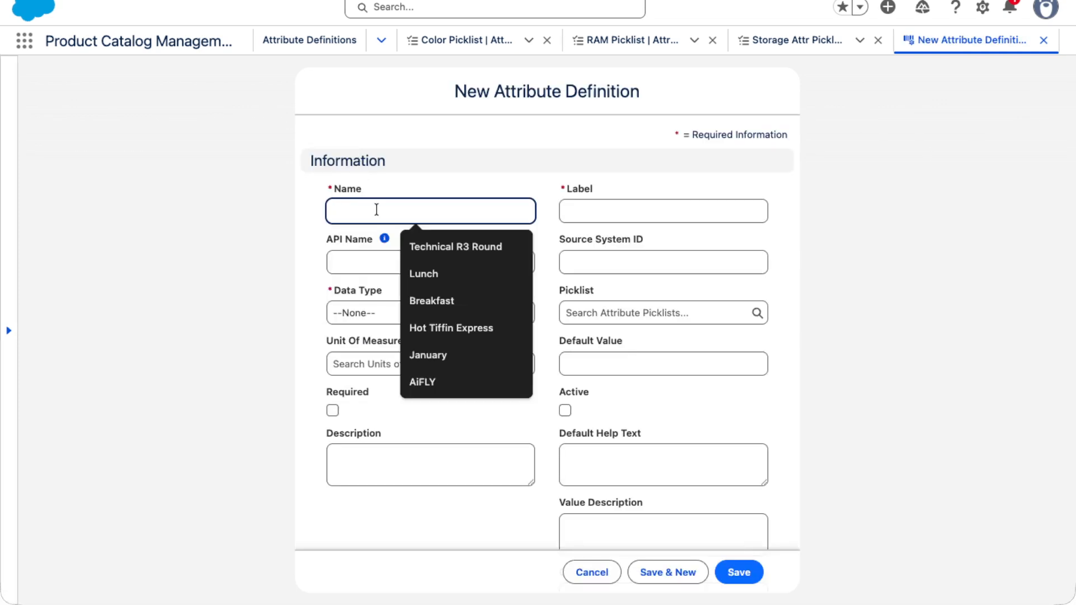
{"action": "type", "text": "Color "}
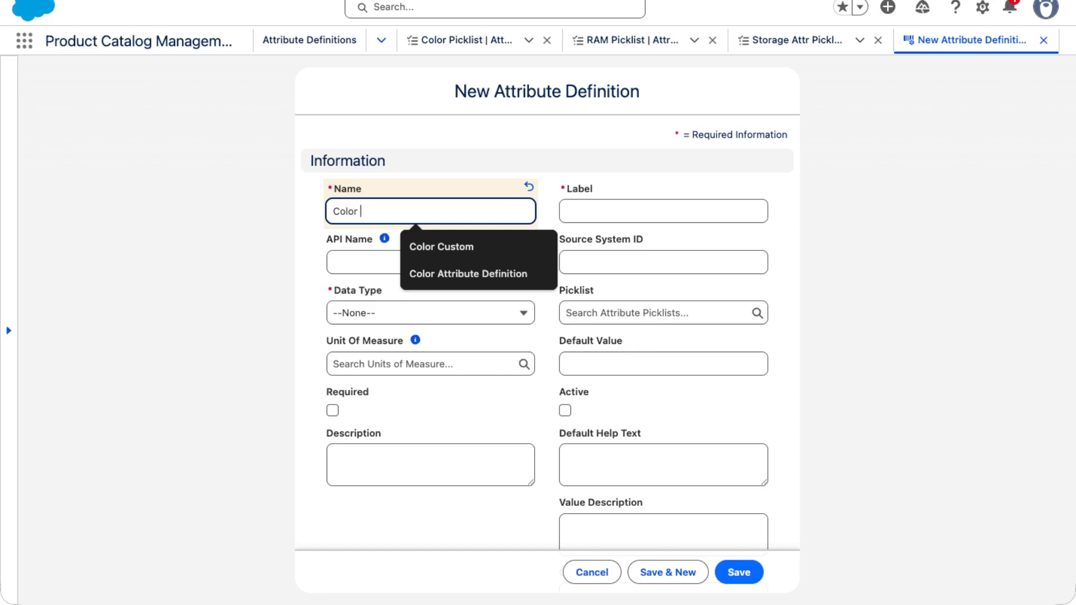
{"action": "type", "text": "Attr Def"}
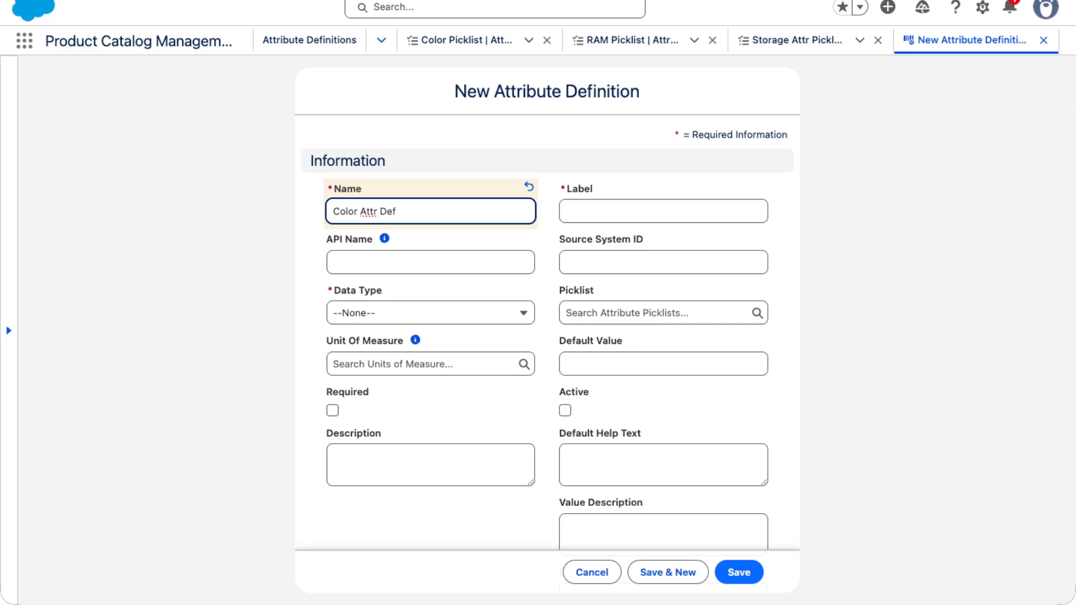
- Copy the name and paste it into the Label field
{"action": "left_click", "coordinate": [639, 206]}
{"action": "left_click_drag", "start_coordinate": [457, 214], "coordinate": [154, 206]}
{"action": "key", "text": "super+c"}
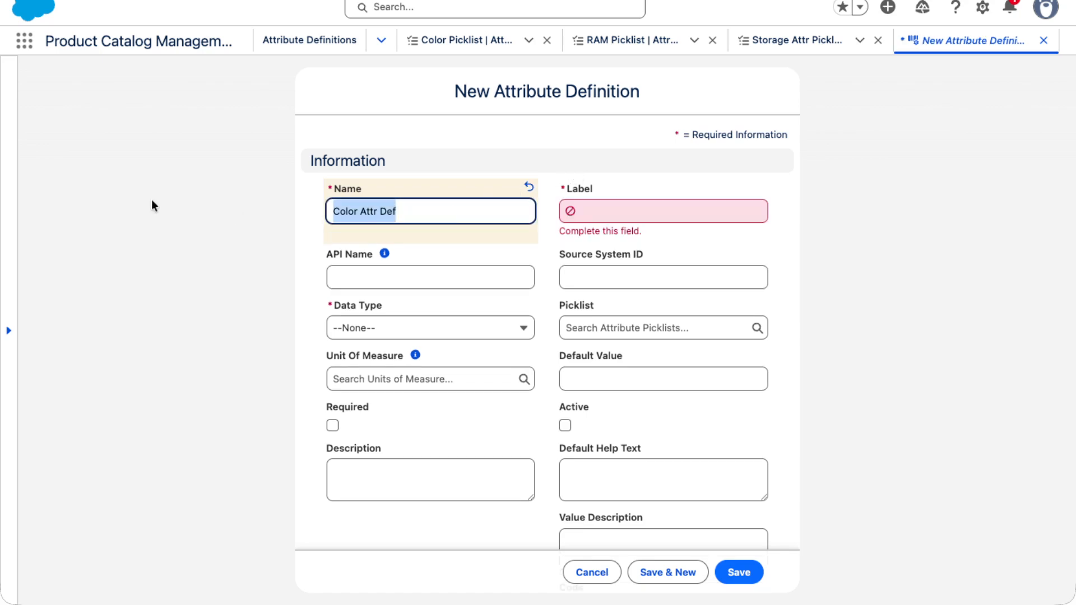
{"action": "left_click", "coordinate": [646, 200]}
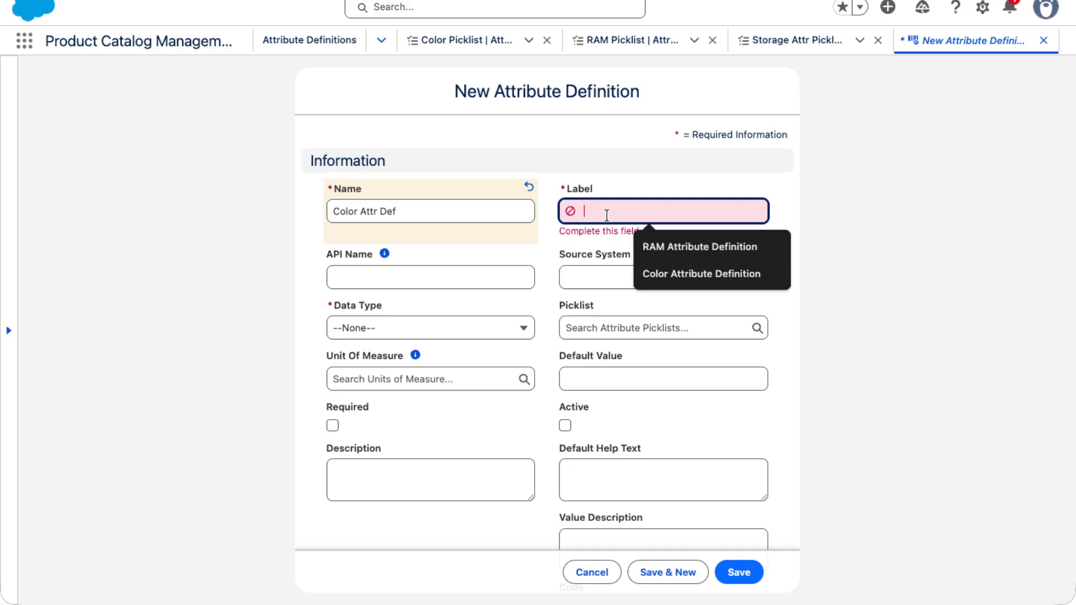
{"action": "key", "text": "super+v"}
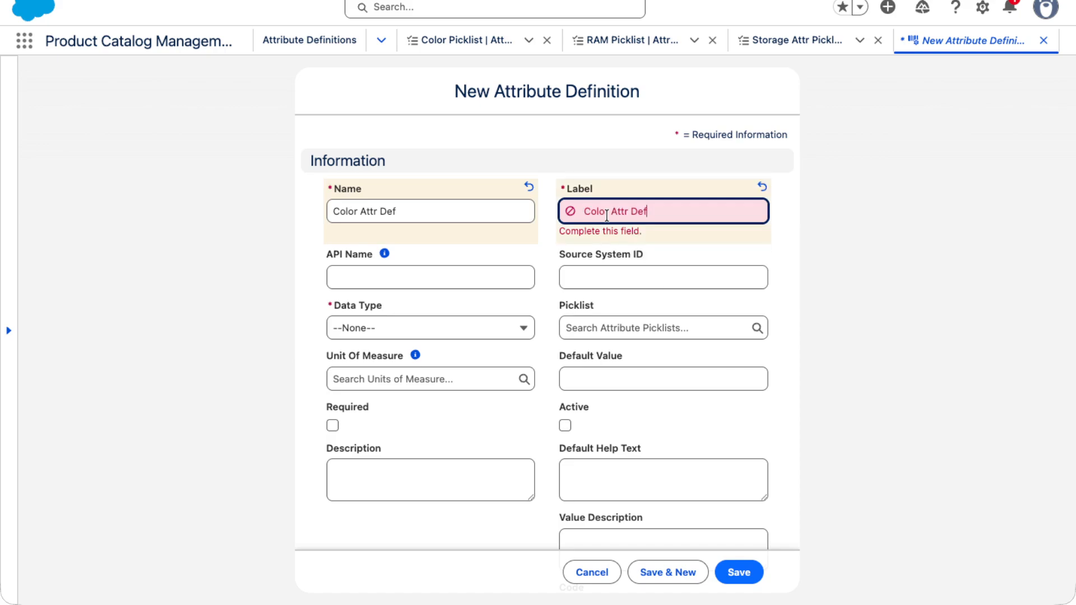
- Paste the name into API Name and change its spaces to underscores, making Color_Attr_Def
{"action": "left_click", "coordinate": [504, 275]}
{"action": "key", "text": "super+v"}
{"action": "left_click", "coordinate": [360, 262]}
{"action": "key", "text": "BackSpace"}
{"action": "type", "text": "_"}
{"action": "key", "text": "Right"}
{"action": "key", "text": "Right"}
{"action": "key", "text": "Right"}
{"action": "key", "text": "Delete"}
{"action": "type", "text": "_"}
- Set the Data Type to Text and link the Color Picklist as the picklist
{"action": "left_click", "coordinate": [372, 314]}
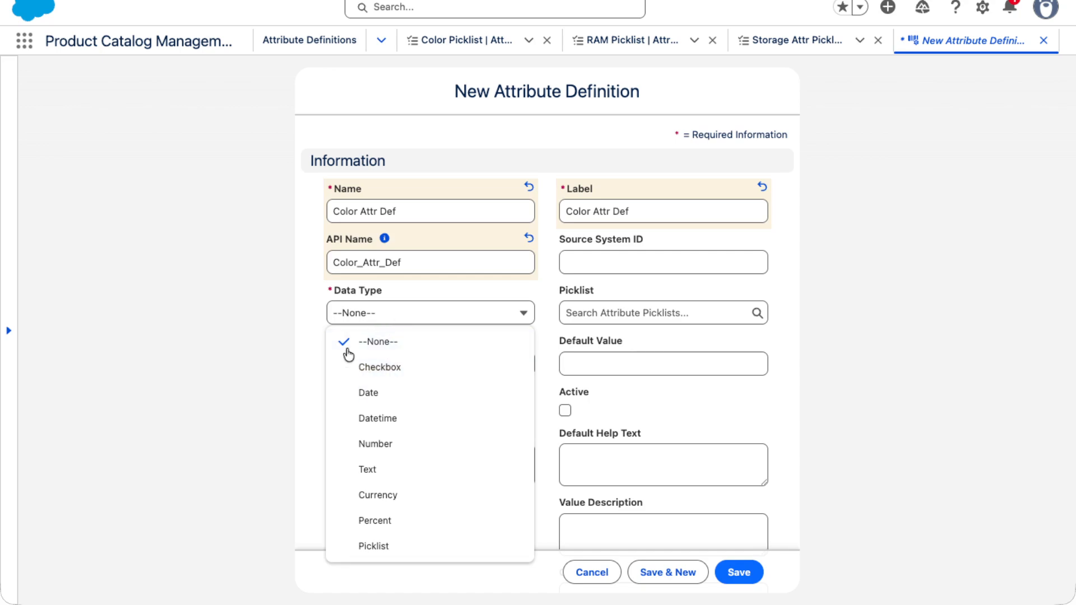
{"action": "left_click", "coordinate": [351, 477]}
{"action": "left_click", "coordinate": [603, 312]}
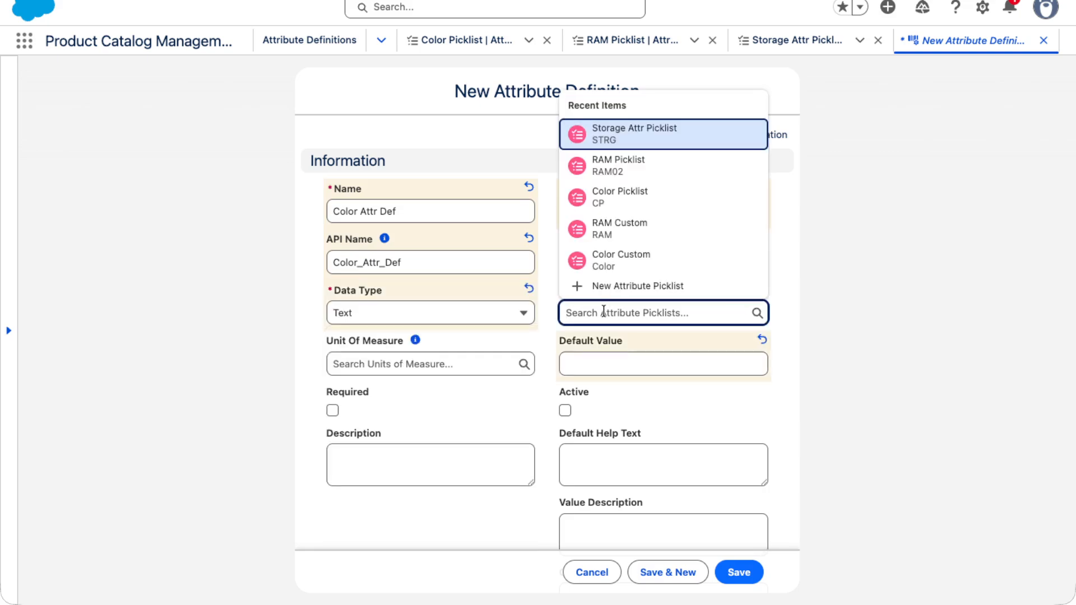
{"action": "type", "text": "Color"}
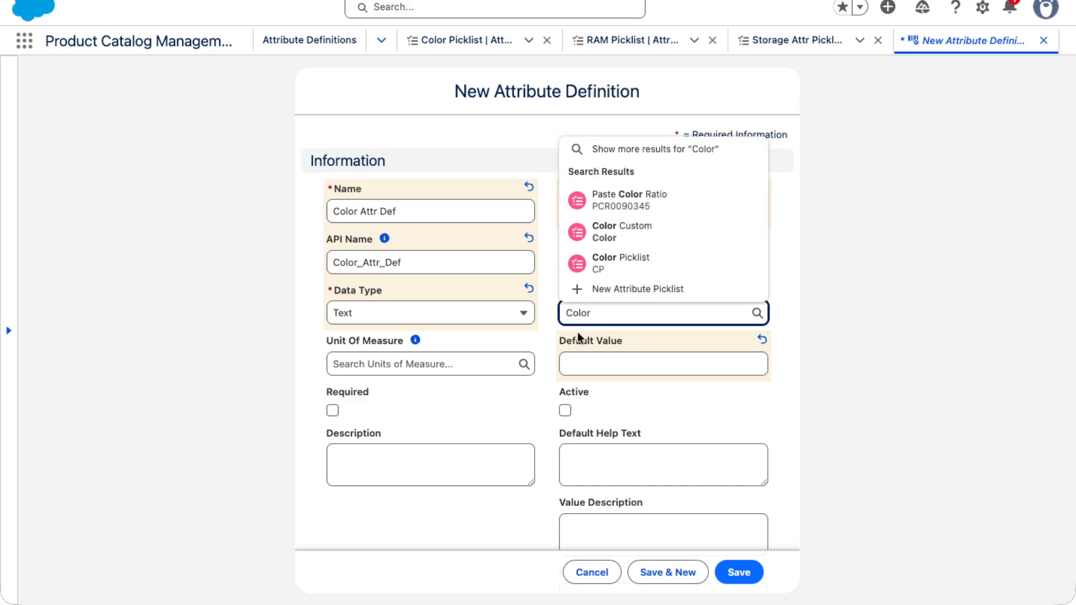
{"action": "left_click", "coordinate": [634, 269]}
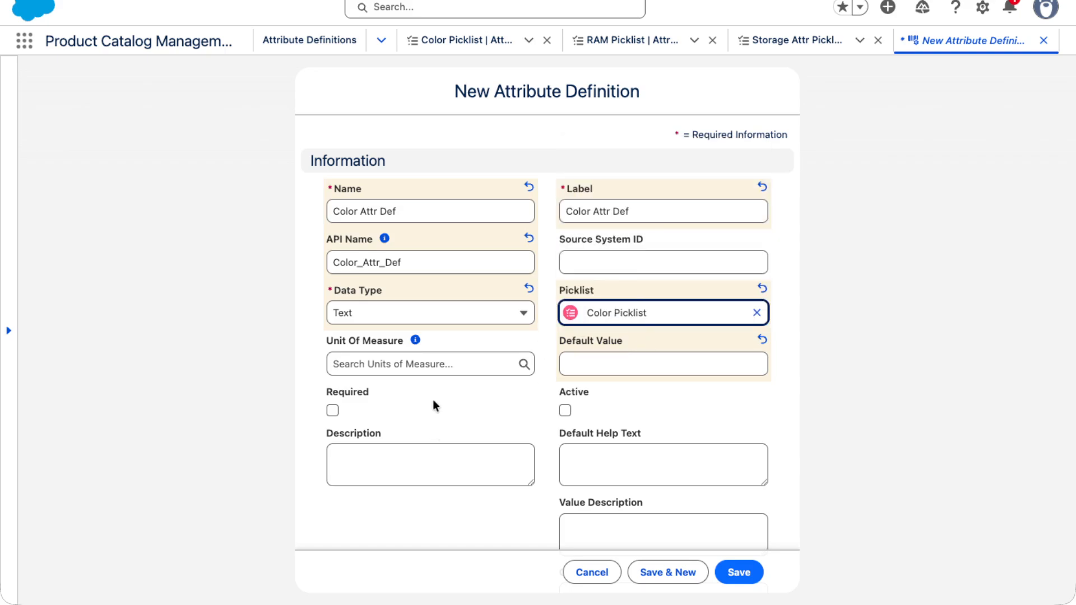
- Mark the attribute definition Active and save it
{"action": "scroll", "coordinate": [433, 399], "scroll_direction": "down", "scroll_amount": 2}
{"action": "left_click", "coordinate": [592, 341]}
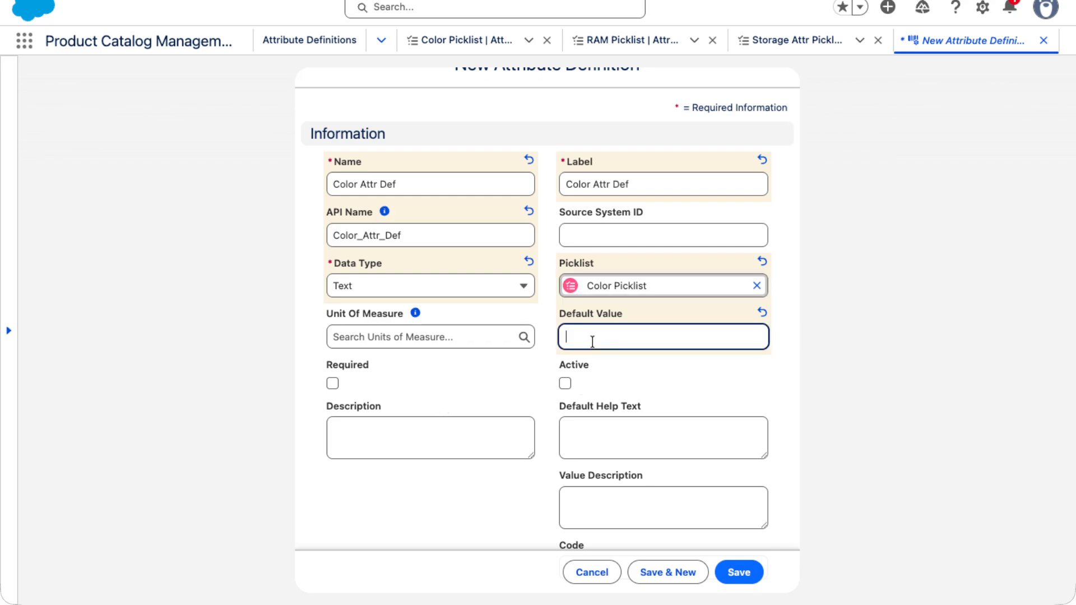
{"action": "scroll", "coordinate": [479, 402], "scroll_direction": "down", "scroll_amount": 3}
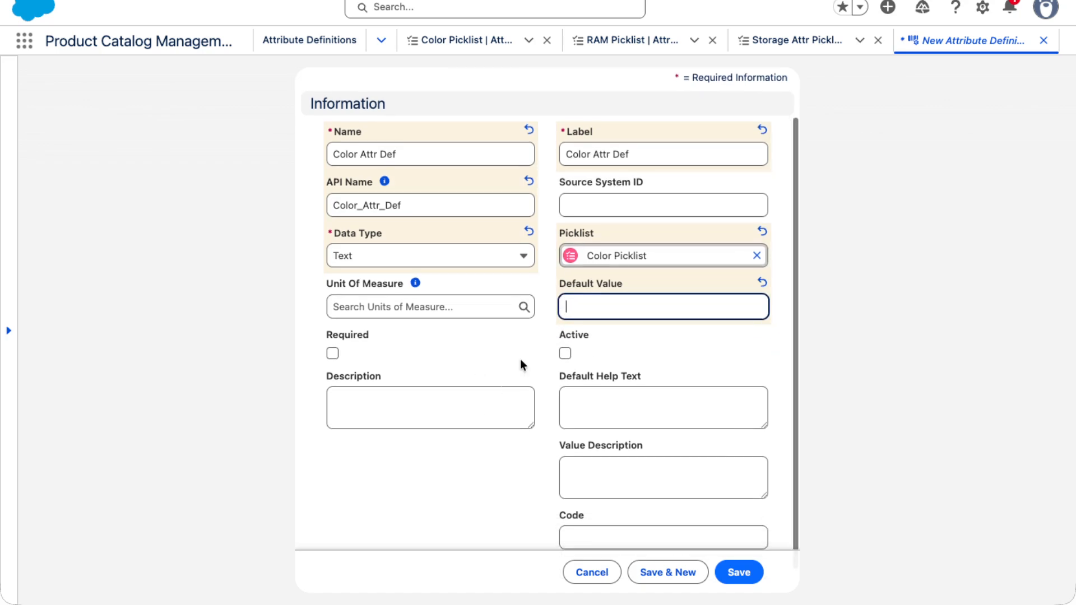
{"action": "left_click", "coordinate": [565, 329]}
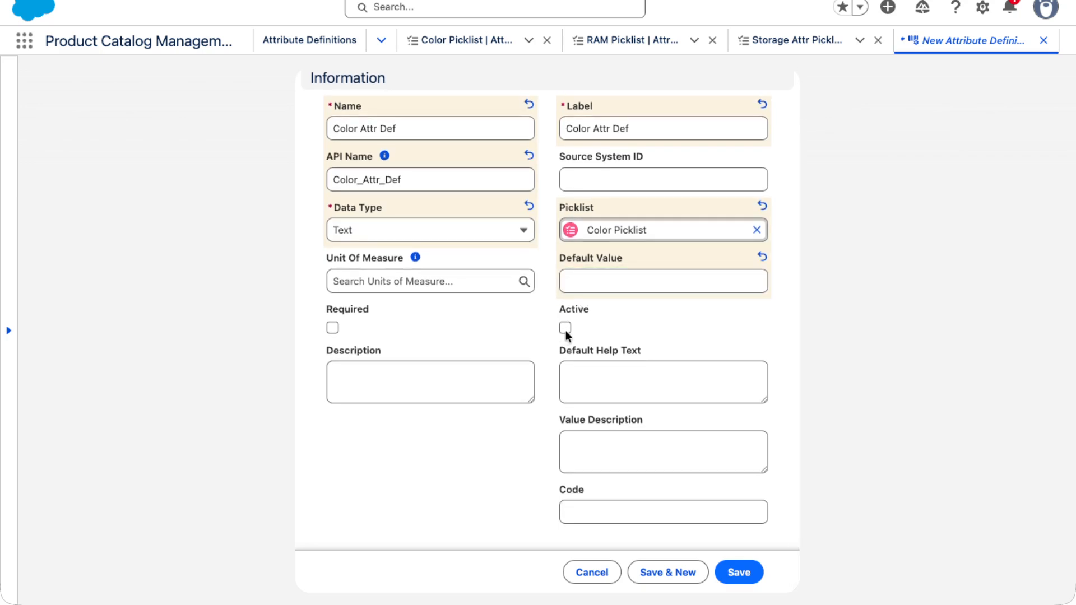
{"action": "left_click", "coordinate": [565, 327]}
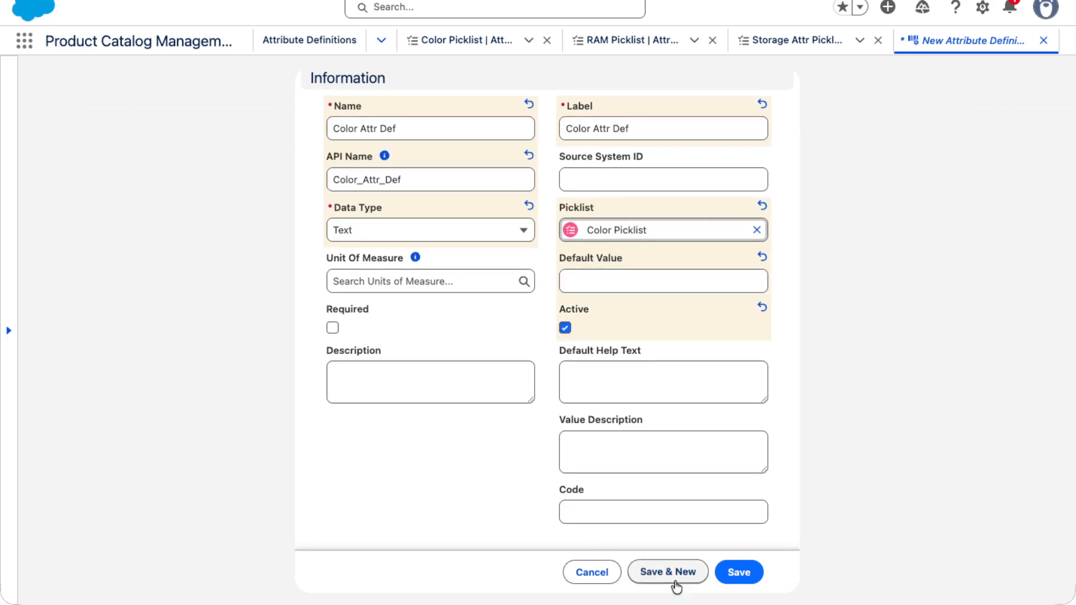
{"action": "left_click", "coordinate": [742, 581]}
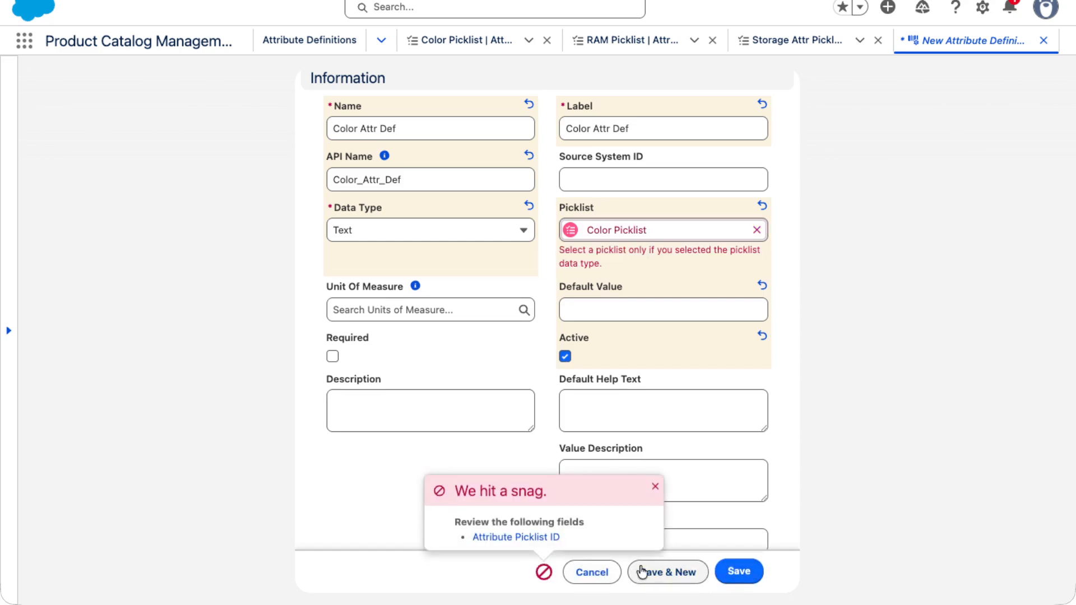
- Examine the Color Picklist record's details, including its data type
{"action": "left_click", "coordinate": [485, 538]}
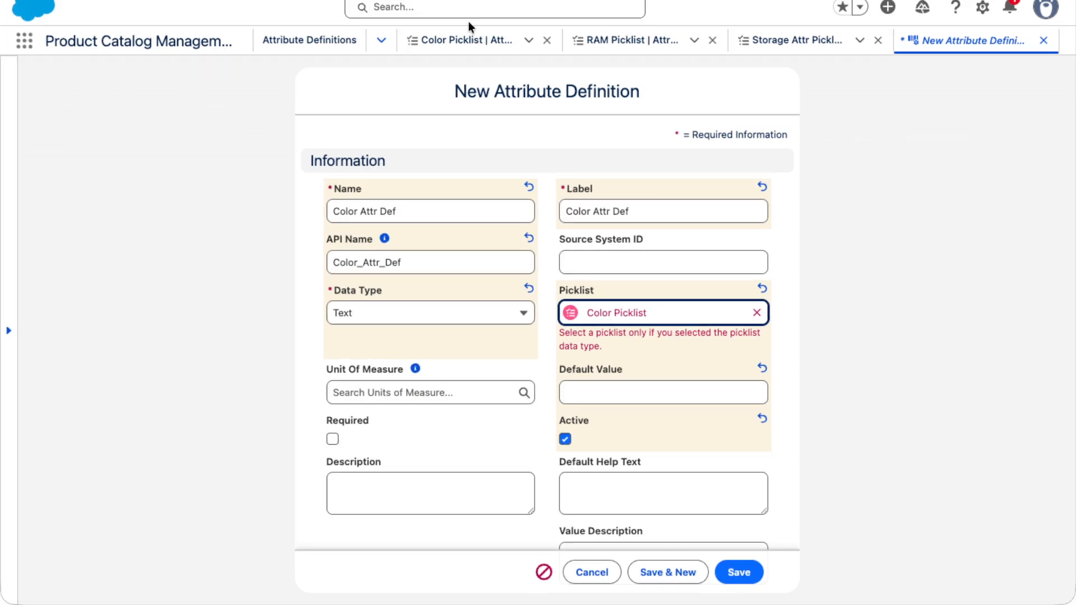
{"action": "left_click", "coordinate": [450, 38]}
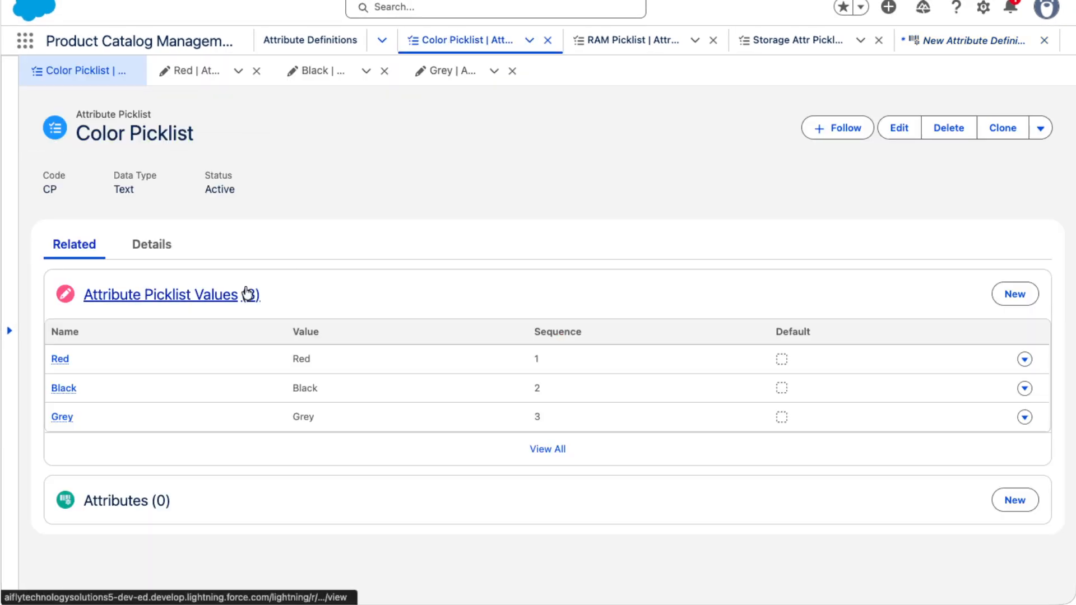
{"action": "left_click", "coordinate": [143, 246]}
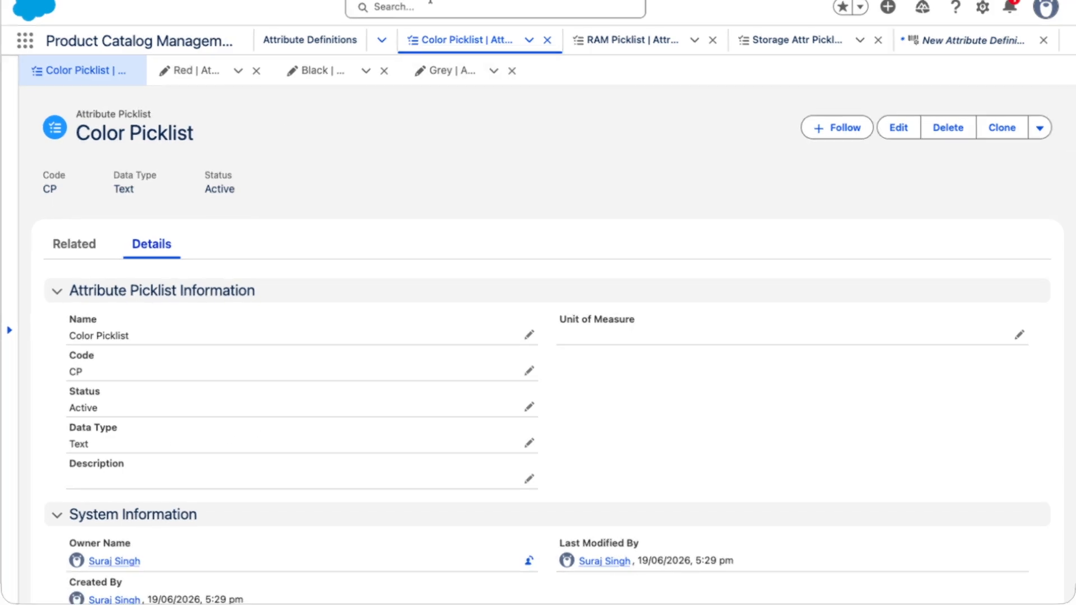
- Return to the new attribute definition form and try saving it again
{"action": "left_click", "coordinate": [935, 40]}
{"action": "left_click", "coordinate": [737, 572]}
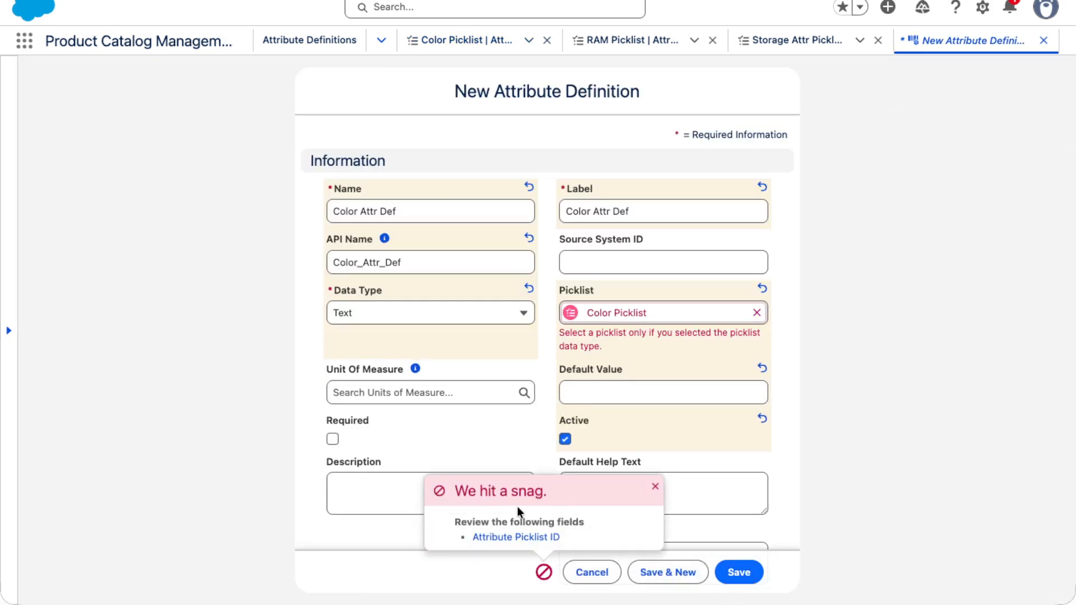
{"action": "left_click", "coordinate": [512, 539]}
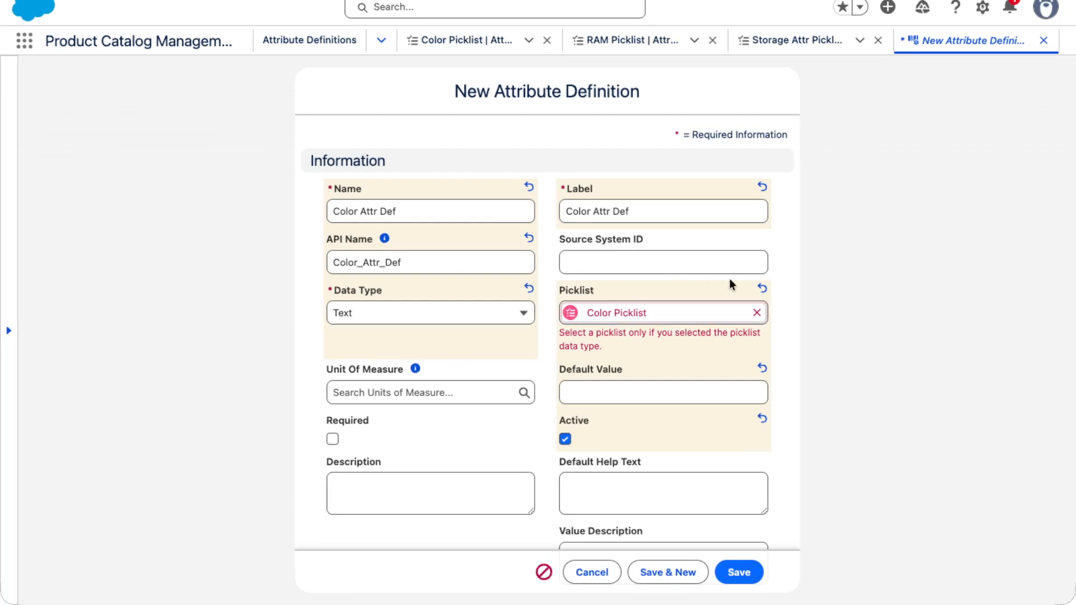
- Clear and reselect Color Picklist in the Picklist field, then try saving the definition once more
{"action": "left_click", "coordinate": [757, 312]}
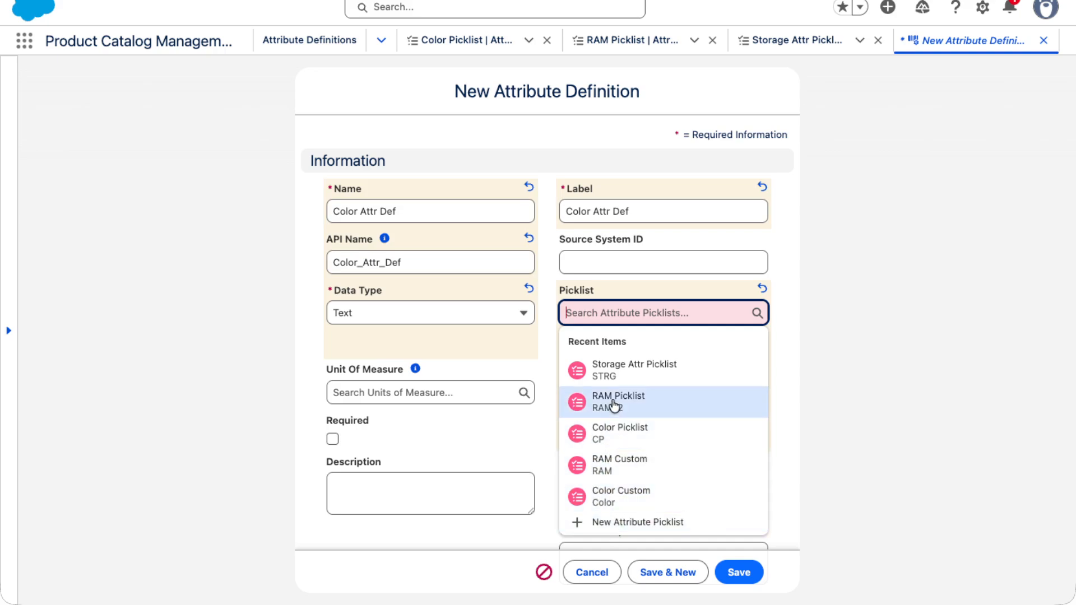
{"action": "left_click", "coordinate": [606, 441]}
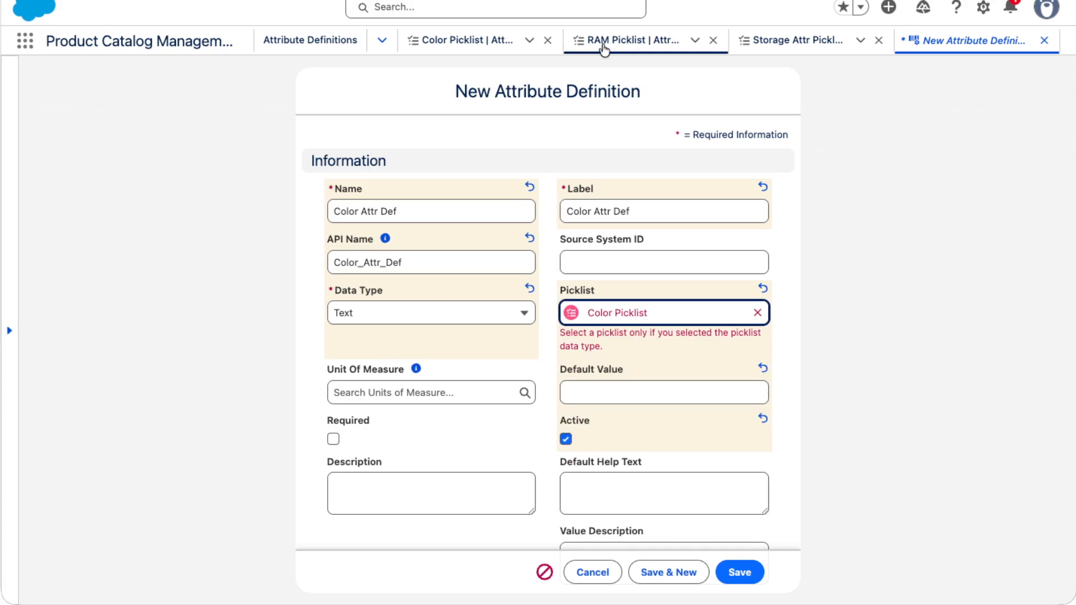
{"action": "left_click", "coordinate": [464, 42]}
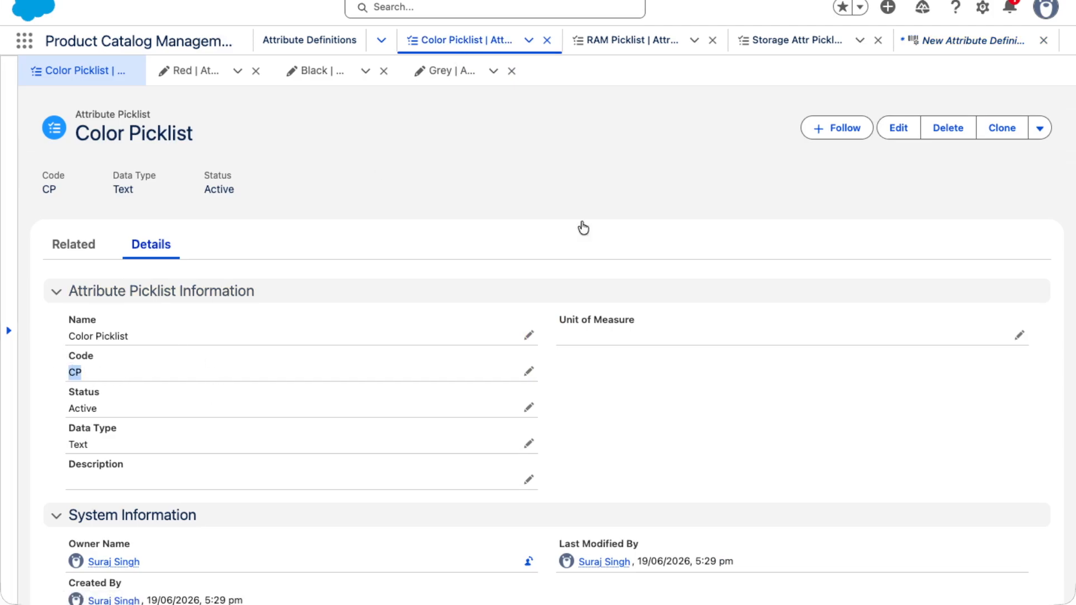
{"action": "left_click", "coordinate": [1026, 44]}
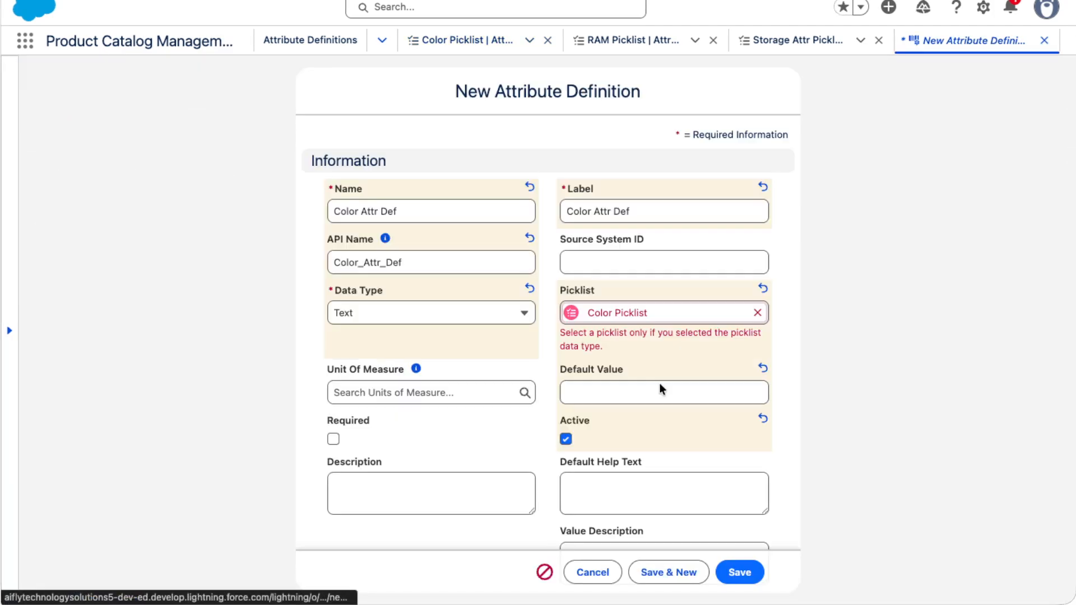
{"action": "left_click", "coordinate": [738, 571]}
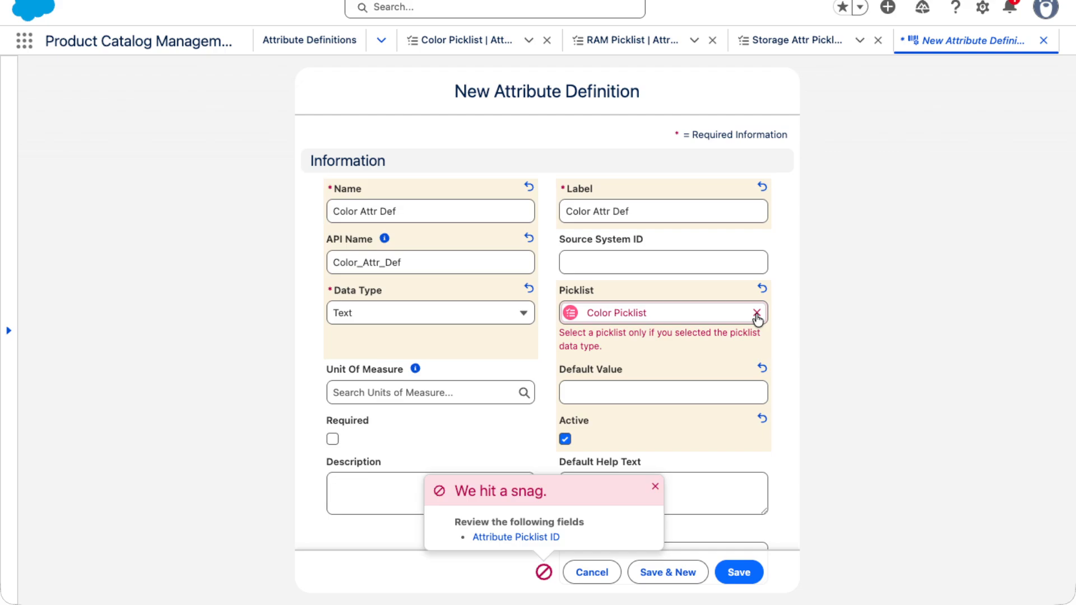
{"action": "left_click_drag", "start_coordinate": [452, 522], "coordinate": [608, 518]}
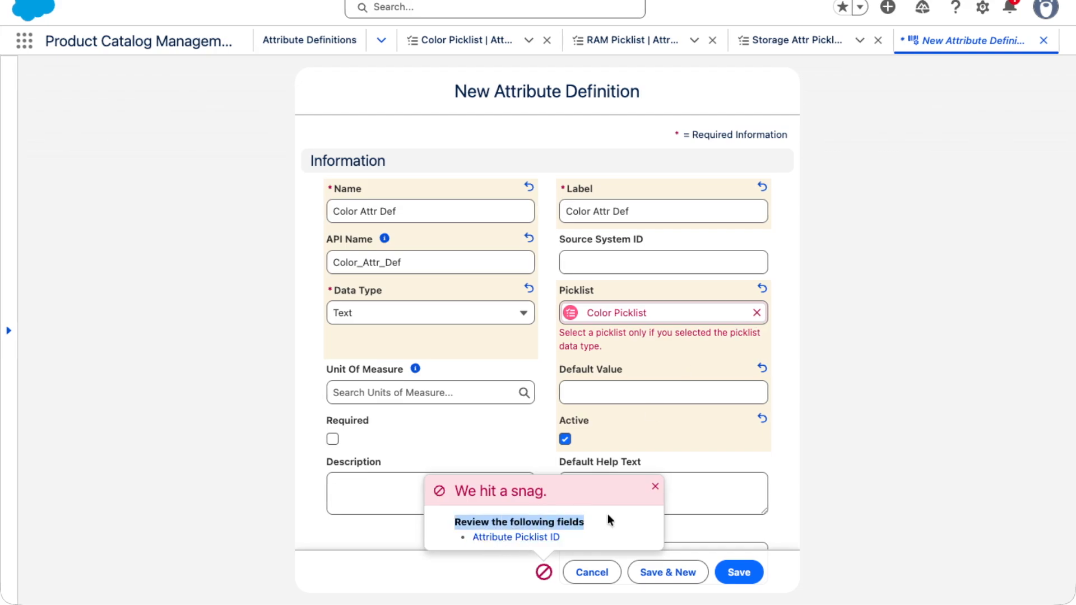
- Review the save error and the remaining fields of the new attribute definition form
{"action": "left_click", "coordinate": [501, 539]}
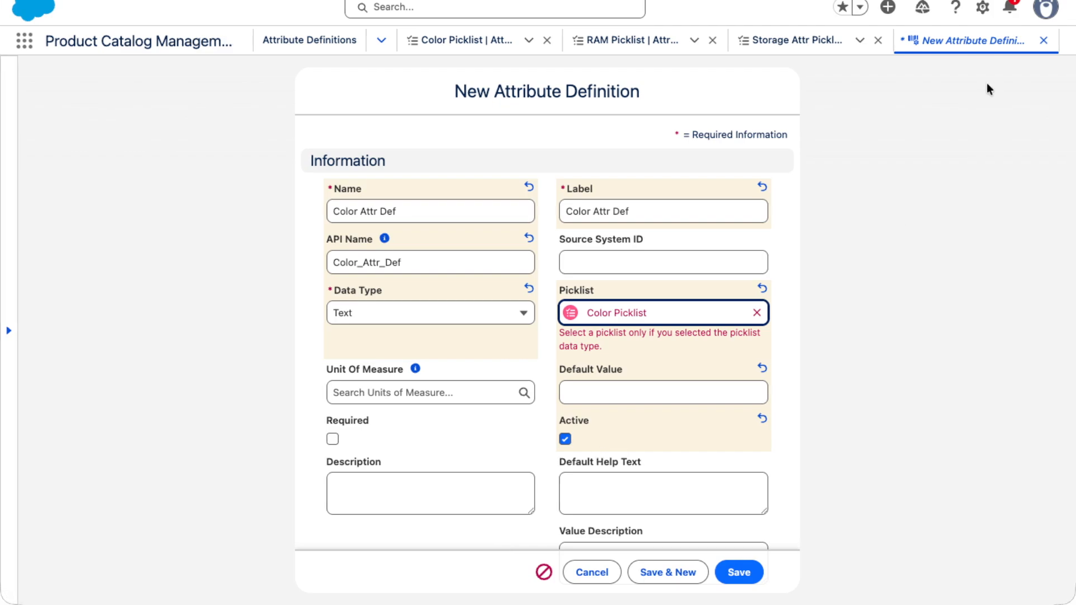
{"action": "scroll", "coordinate": [635, 437], "scroll_direction": "down", "scroll_amount": 2}
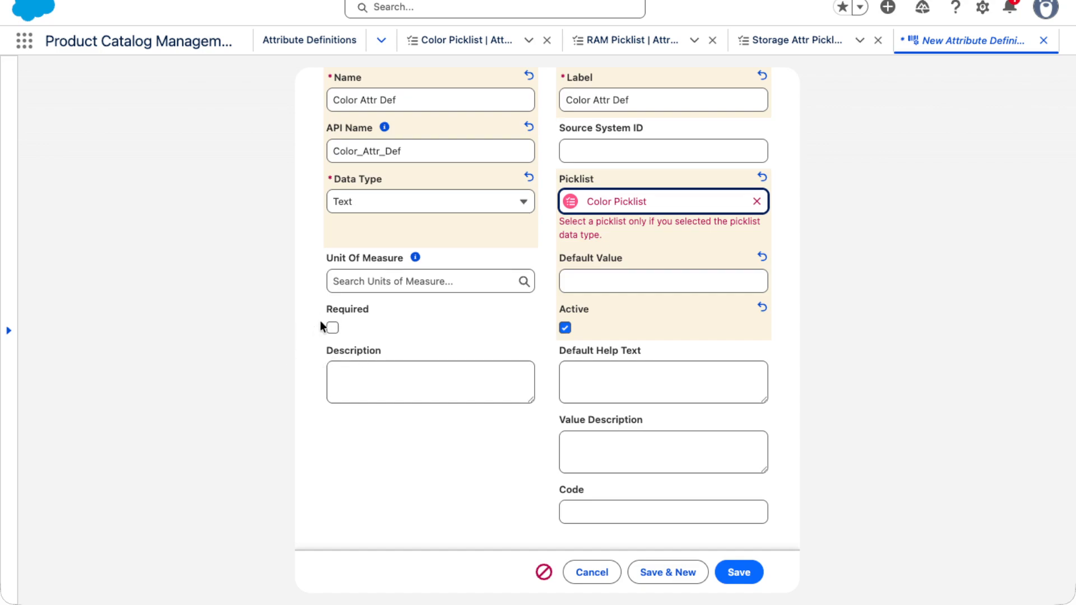
{"action": "left_click", "coordinate": [615, 386]}
{"action": "left_click", "coordinate": [600, 451]}
{"action": "left_click", "coordinate": [584, 513]}
{"action": "left_click", "coordinate": [536, 281]}
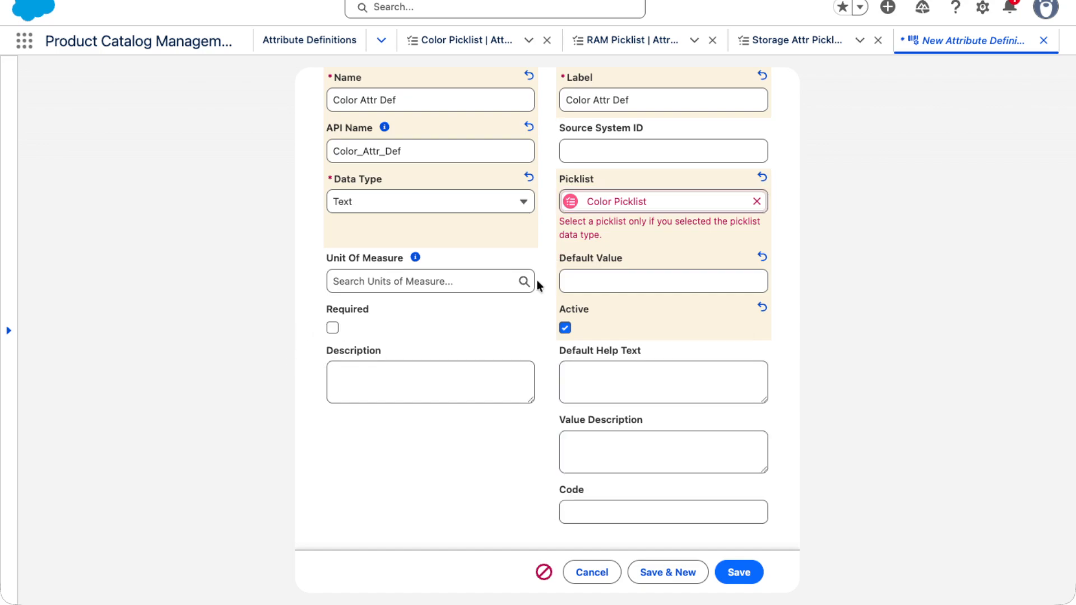
- Set the data type to Picklist, reselect Color Picklist in the Picklist field, and save the attribute definition
{"action": "left_click", "coordinate": [756, 201]}
{"action": "left_click", "coordinate": [402, 271]}
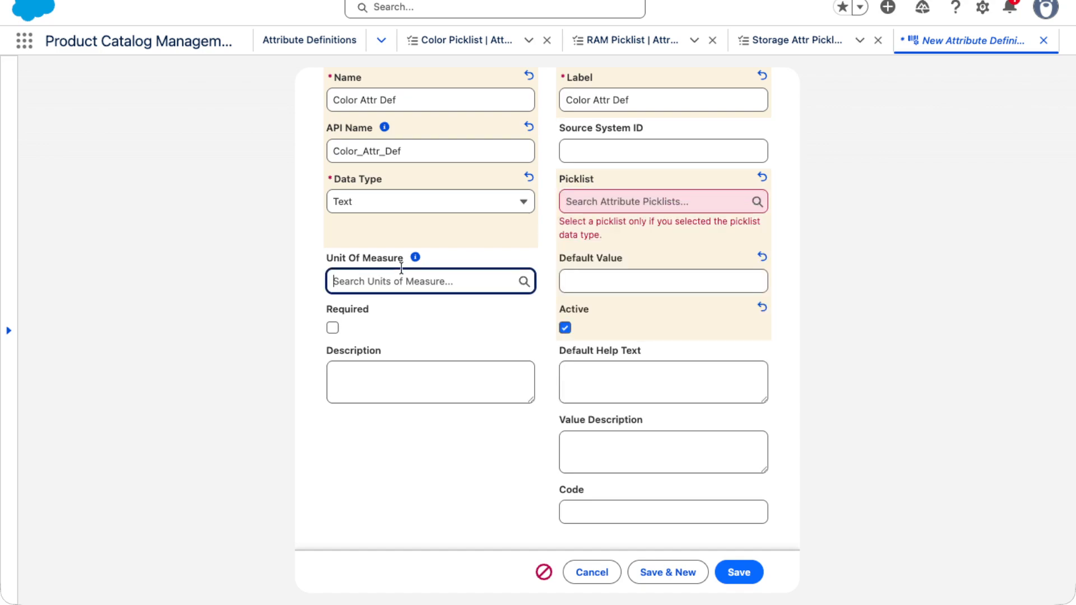
{"action": "left_click", "coordinate": [379, 208]}
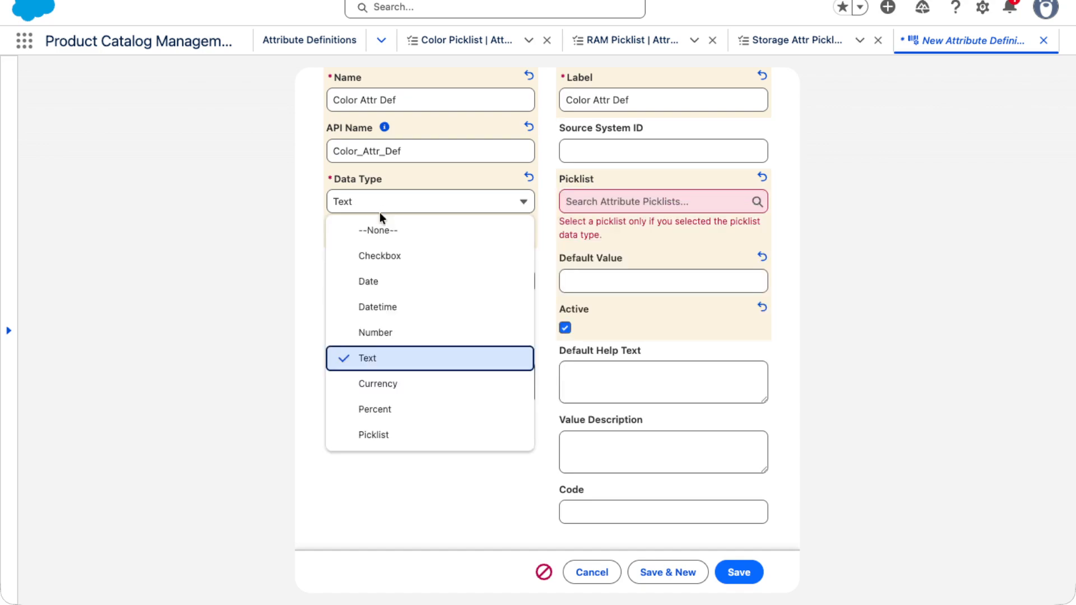
{"action": "left_click", "coordinate": [372, 435]}
{"action": "left_click", "coordinate": [740, 202]}
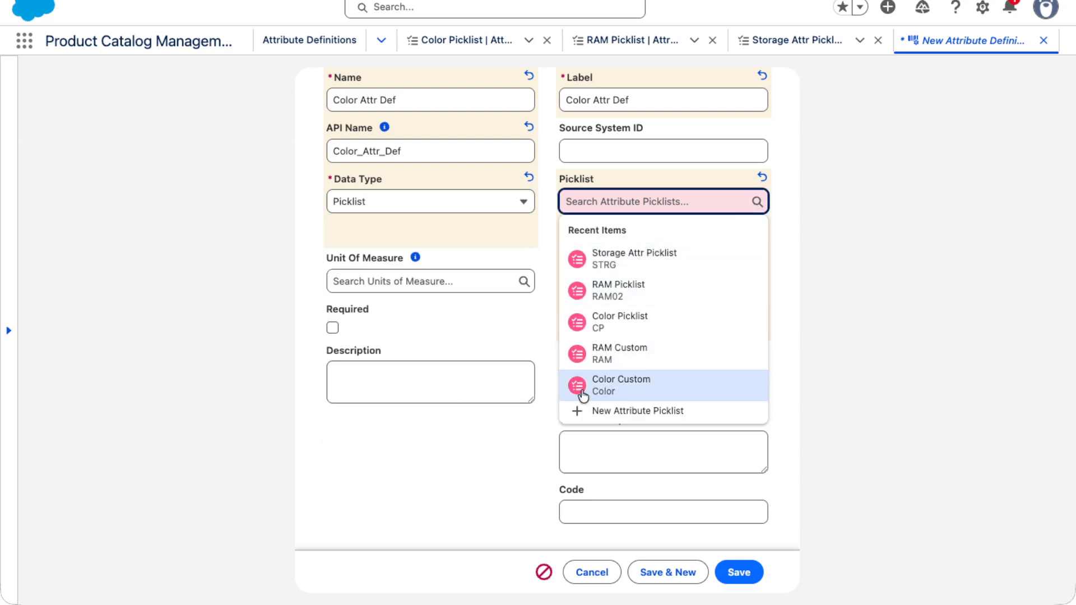
{"action": "left_click", "coordinate": [602, 324]}
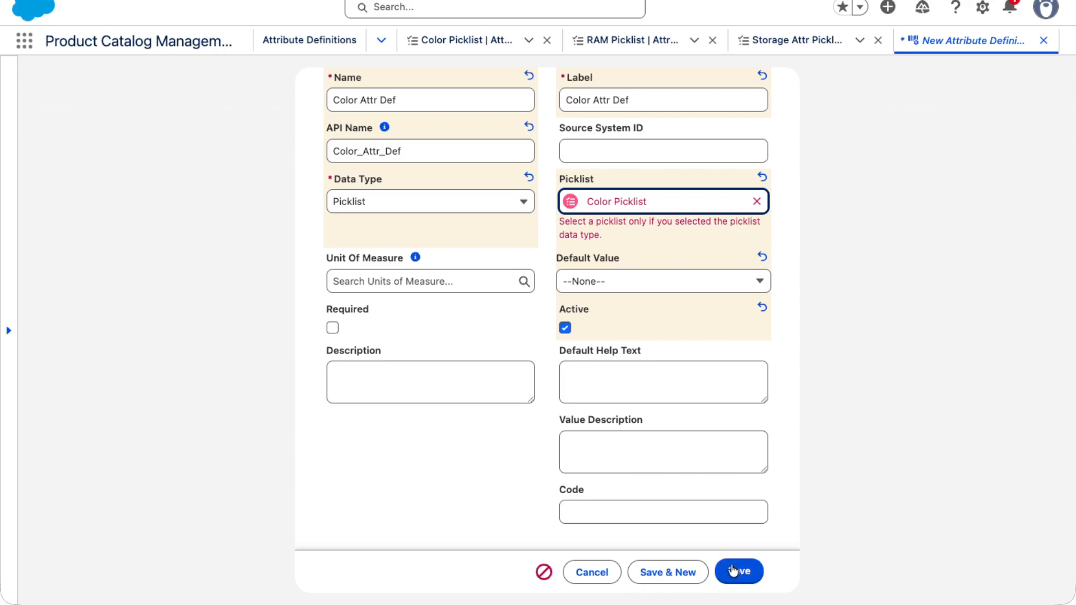
{"action": "left_click", "coordinate": [739, 572]}
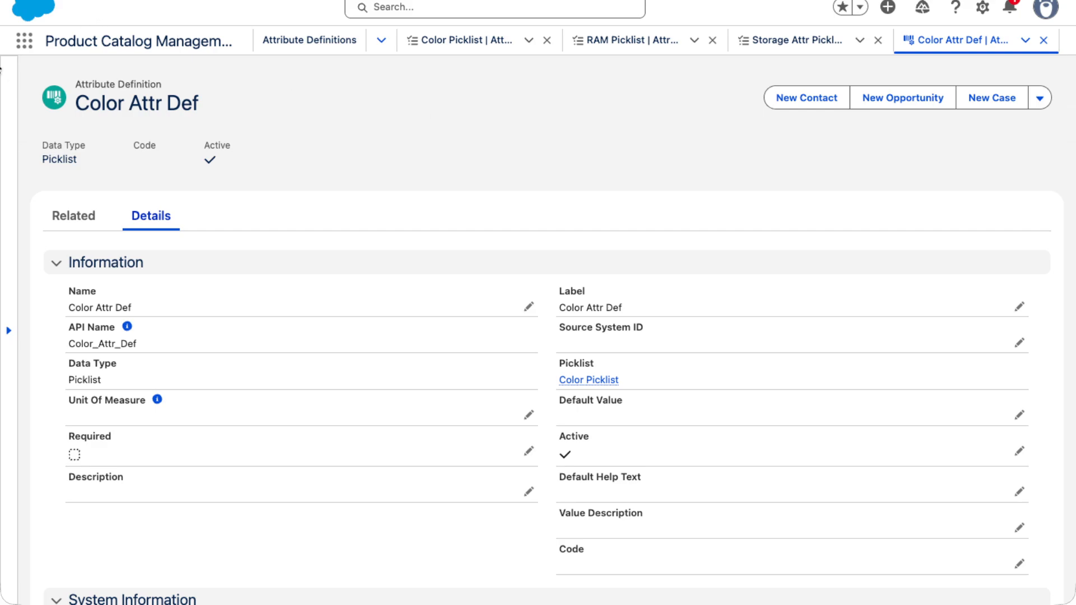
- Open the Attribute Definitions list through the App Launcher search
{"action": "left_click", "coordinate": [24, 40]}
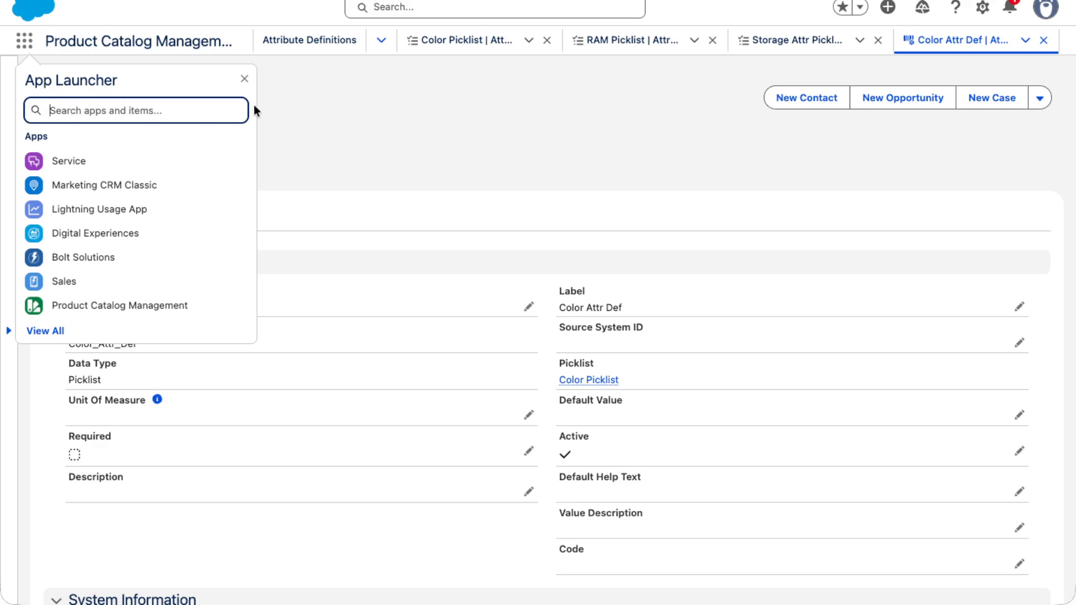
{"action": "left_click", "coordinate": [275, 124]}
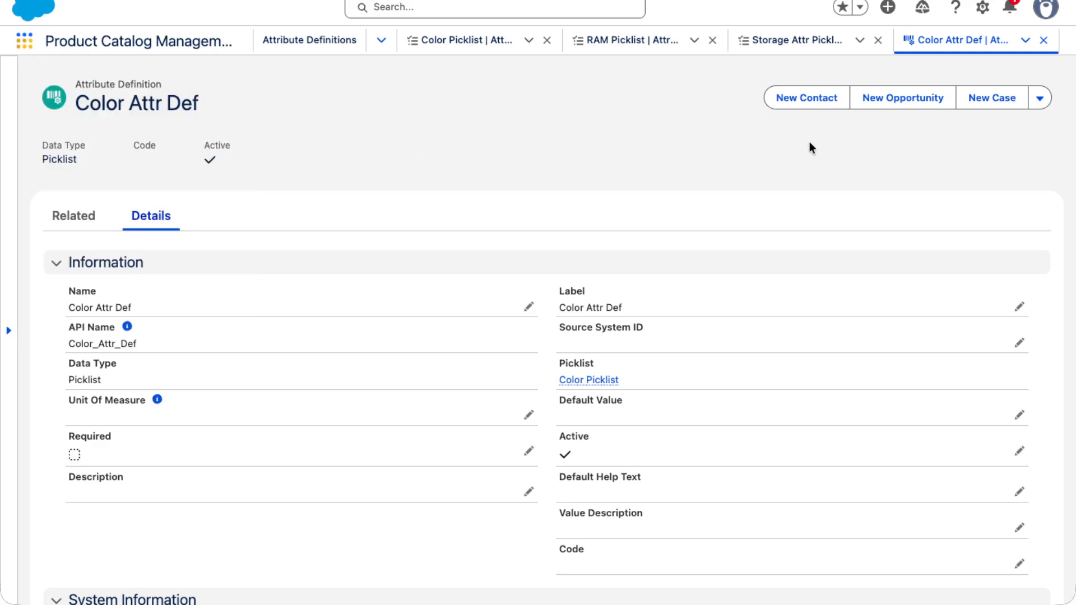
{"action": "left_click", "coordinate": [24, 51]}
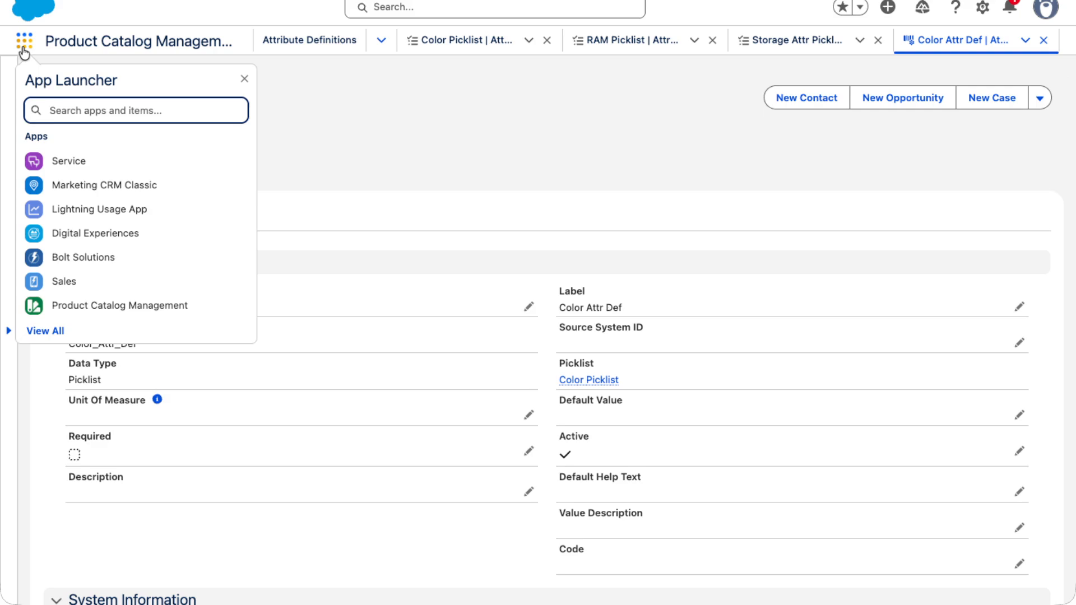
{"action": "type", "text": "Attribute"}
{"action": "left_click", "coordinate": [88, 280]}
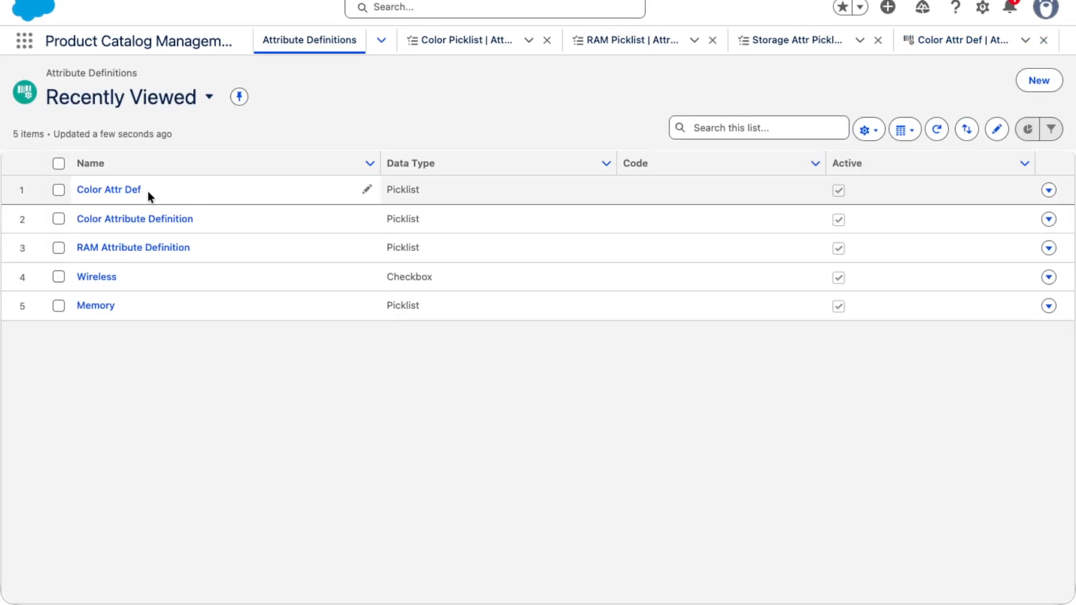
- Start a new attribute definition and name it Ram Attr Def
{"action": "left_click", "coordinate": [1037, 84]}
{"action": "type", "text": "E"}
{"action": "key", "text": "BackSpace"}
{"action": "type", "text": "Ram "}
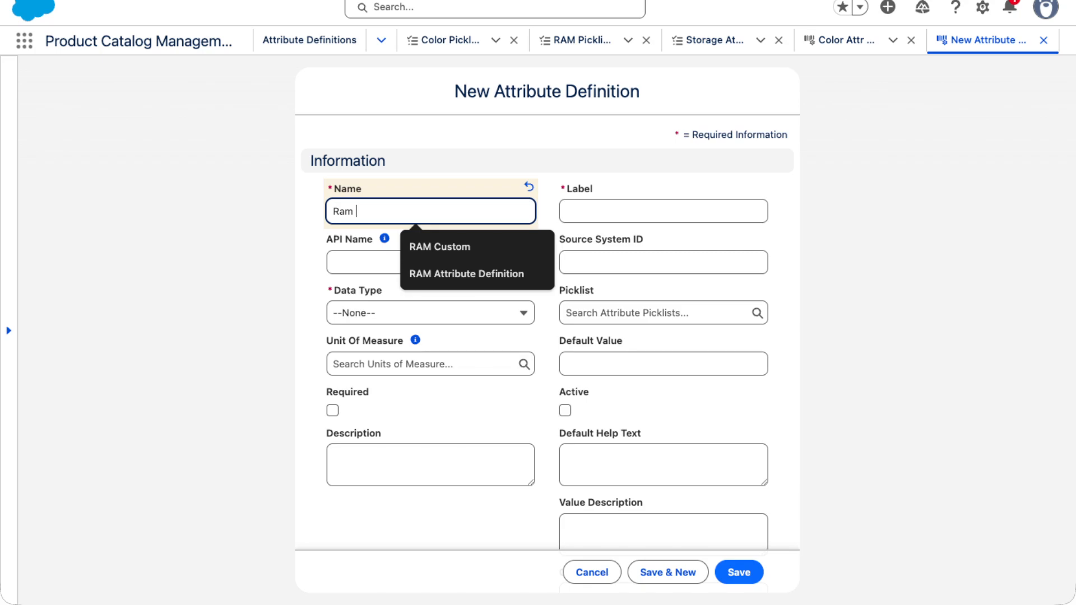
{"action": "type", "text": "Attr Def"}
- Copy the name Ram Attr Def into the Label field
{"action": "key", "text": "shift+alt+Left"}
{"action": "key", "text": "shift+alt+Left"}
{"action": "key", "text": "shift+alt+Left"}
{"action": "key", "text": "super+c"}
{"action": "left_click", "coordinate": [610, 219]}
{"action": "key", "text": "super+v"}
{"action": "left_click", "coordinate": [596, 213]}
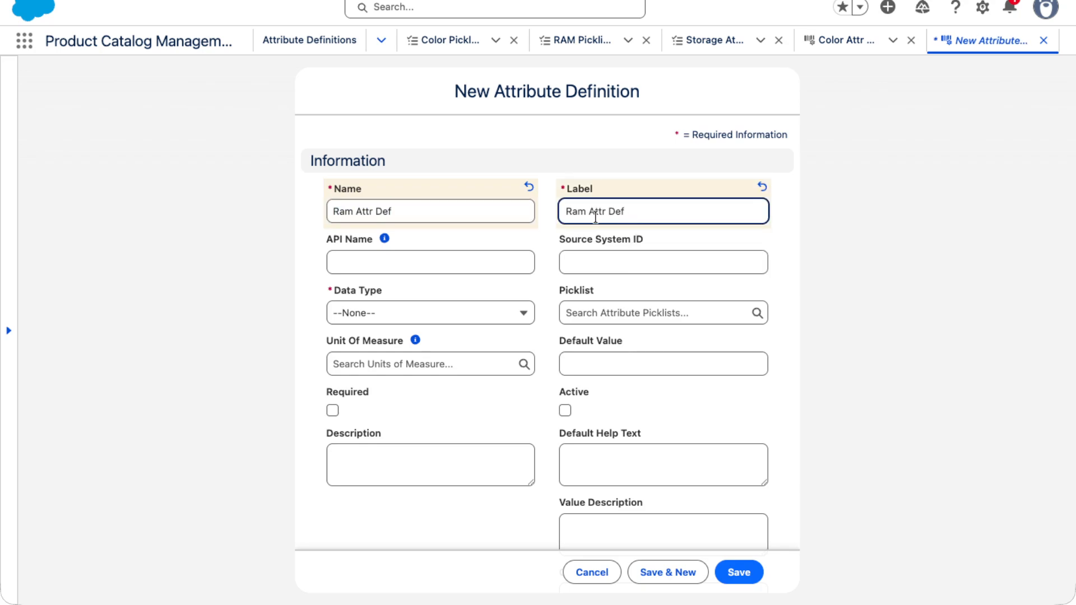
- Set the API Name to Ram_Attr_Def while keeping the Label as Ram Attr Def
{"action": "key", "text": "Left"}
{"action": "key", "text": "BackSpace"}
{"action": "type", "text": "_"}
{"action": "key", "text": "Right"}
{"action": "key", "text": "Right"}
{"action": "key", "text": "Right"}
{"action": "key", "text": "Right"}
{"action": "key", "text": "Right"}
{"action": "key", "text": "BackSpace"}
{"action": "type", "text": "_"}
{"action": "key", "text": "ctrl+a"}
{"action": "key", "text": "ctrl+c"}
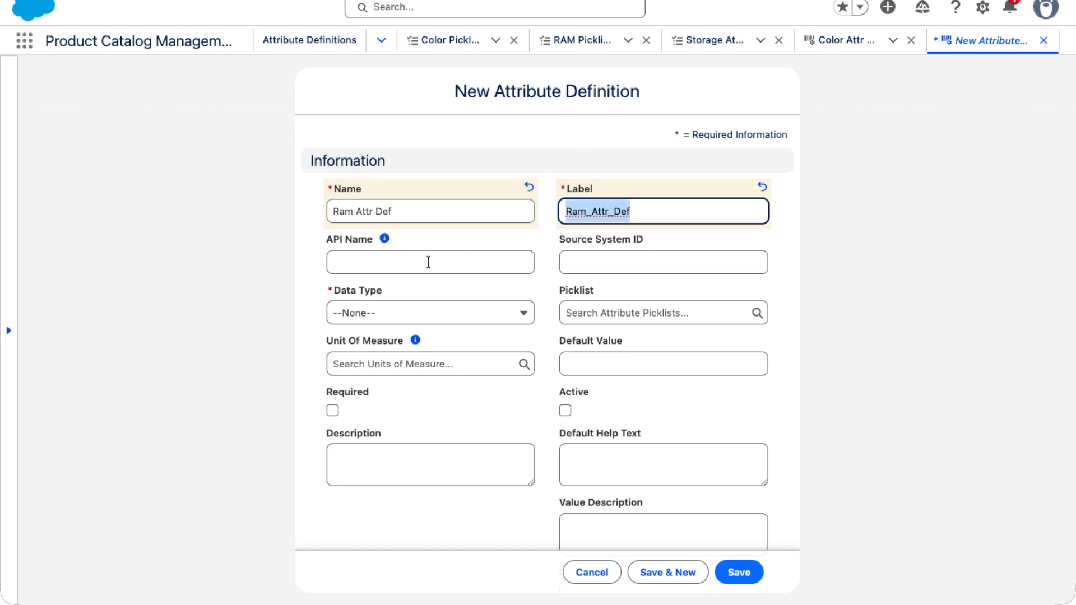
{"action": "left_click", "coordinate": [427, 262]}
{"action": "key", "text": "ctrl+v"}
{"action": "left_click", "coordinate": [587, 212]}
{"action": "key", "text": "BackSpace"}
{"action": "left_click", "coordinate": [610, 212]}
{"action": "key", "text": "BackSpace"}
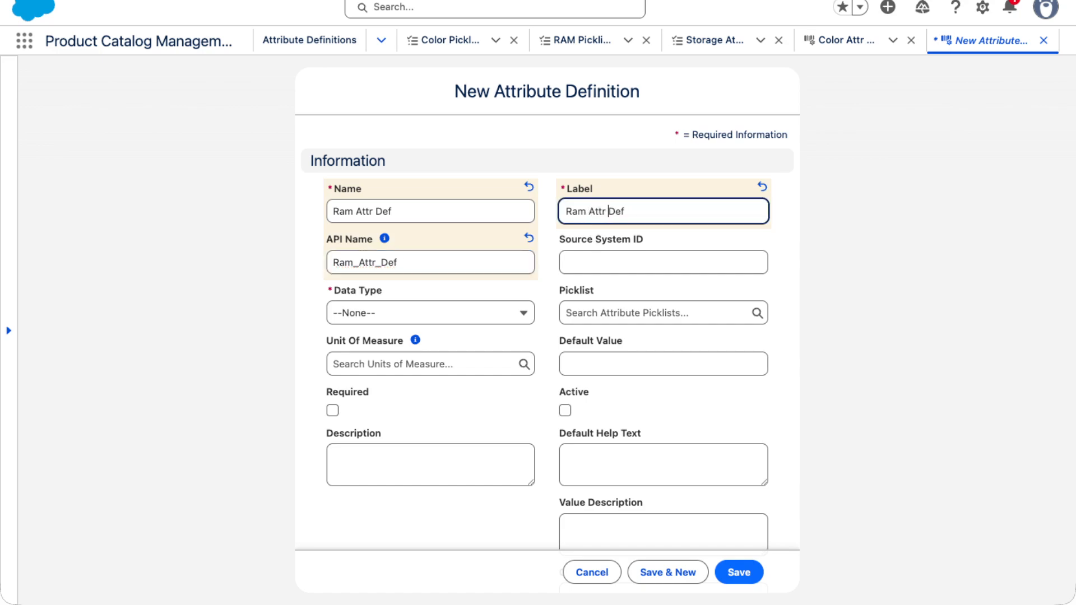
- Set the data type to Picklist and link the RAM Picklist by searching for RAM
{"action": "left_click", "coordinate": [372, 312]}
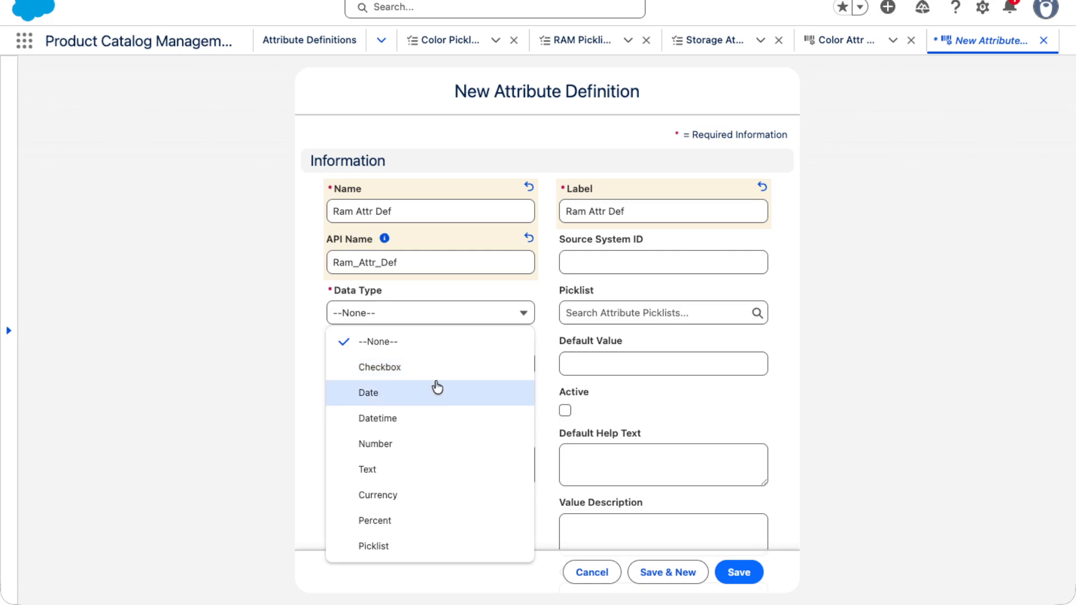
{"action": "left_click", "coordinate": [401, 555]}
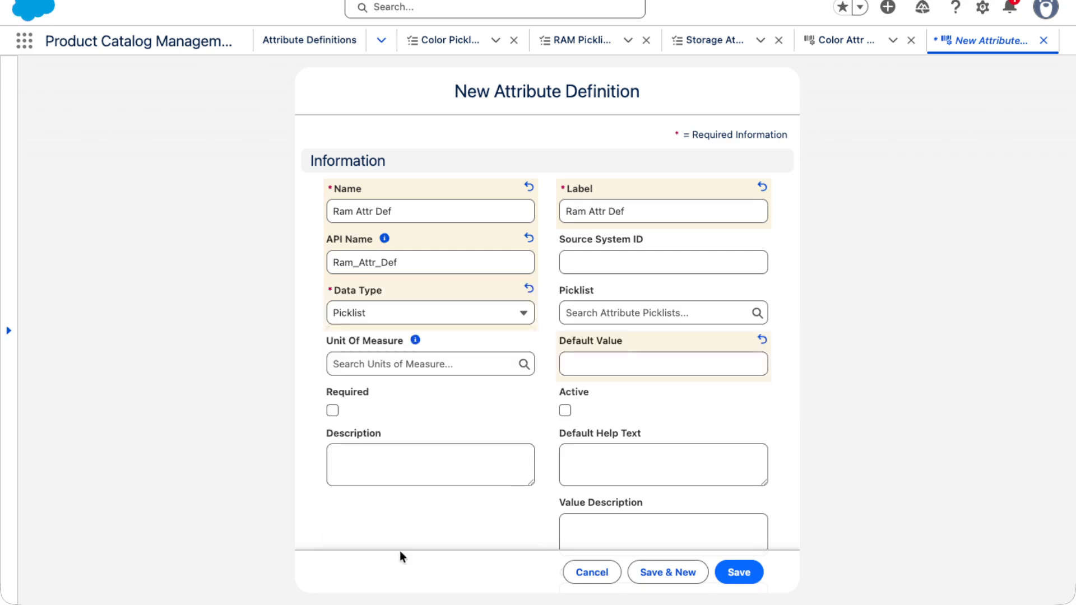
{"action": "left_click", "coordinate": [598, 311]}
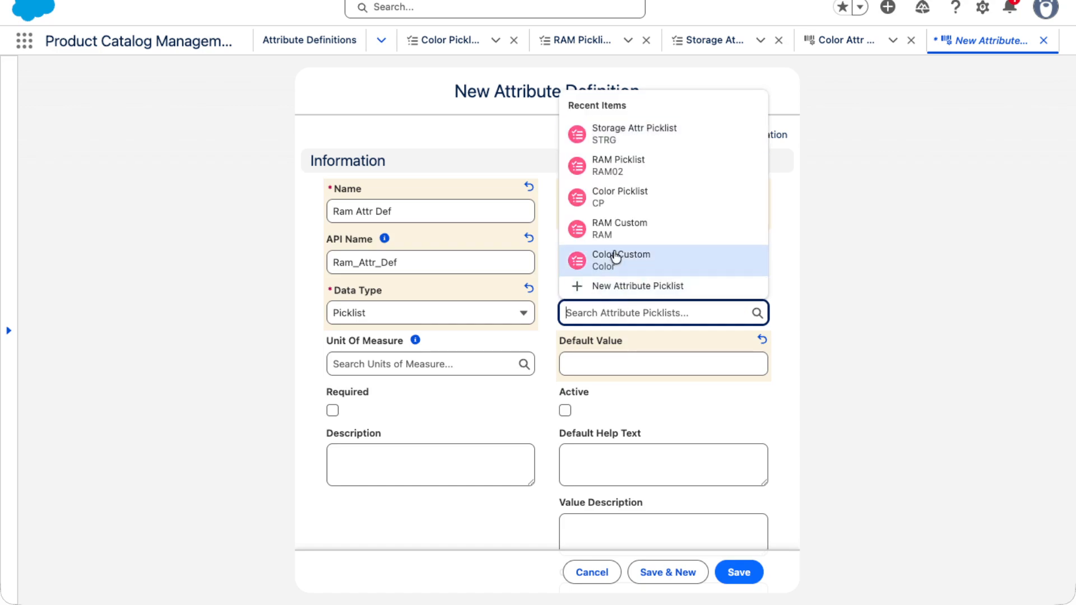
{"action": "type", "text": "RAM"}
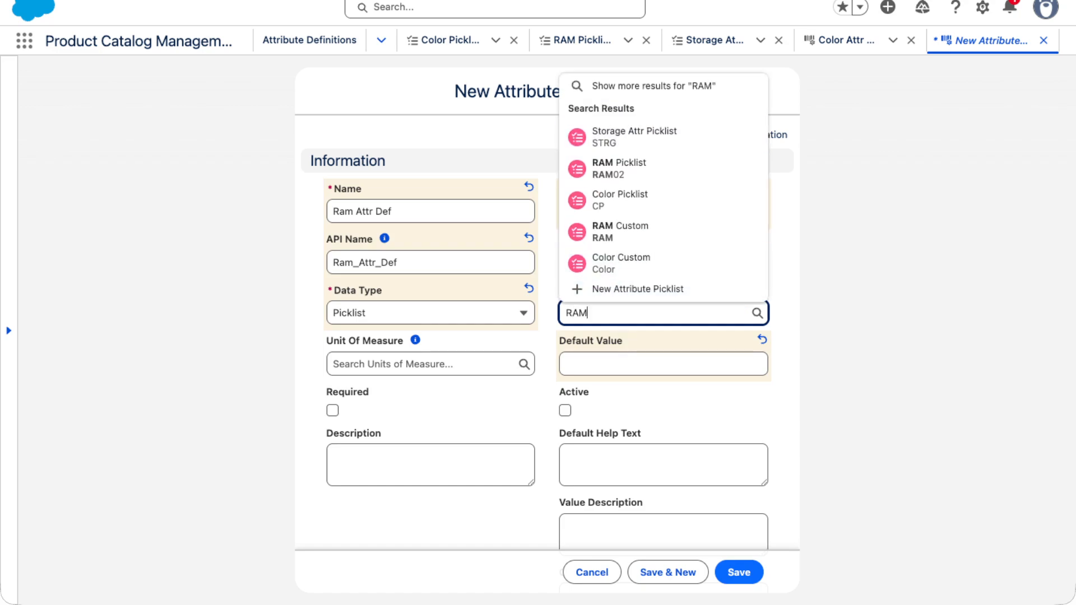
{"action": "left_click", "coordinate": [619, 268]}
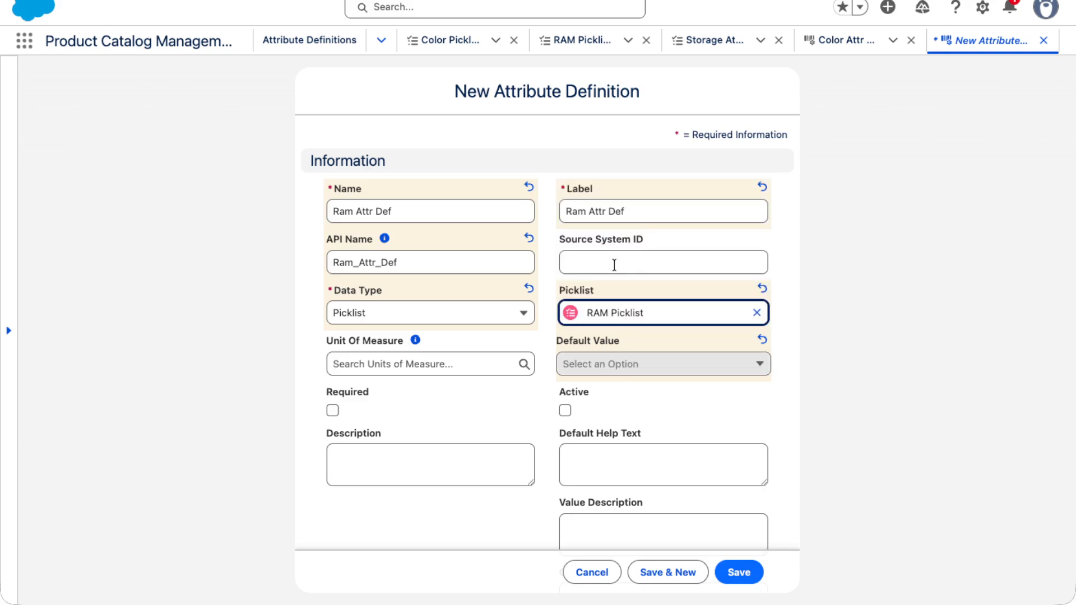
- Set the default value to 16GB and mark the definition Required
{"action": "left_click", "coordinate": [596, 370]}
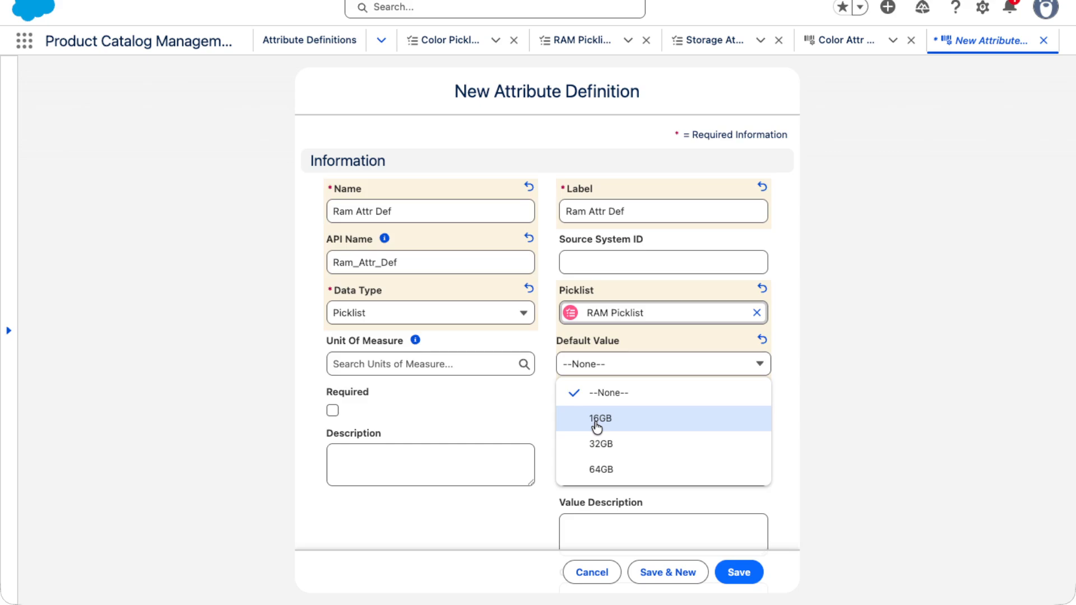
{"action": "left_click", "coordinate": [596, 421]}
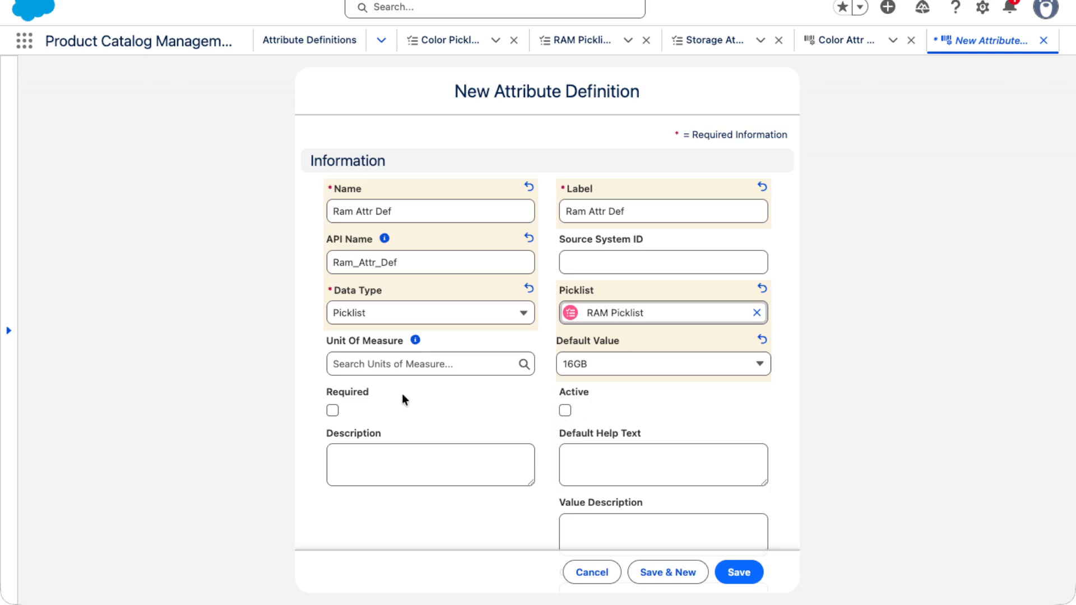
{"action": "scroll", "coordinate": [451, 421], "scroll_direction": "down", "scroll_amount": 2}
{"action": "left_click", "coordinate": [332, 364]}
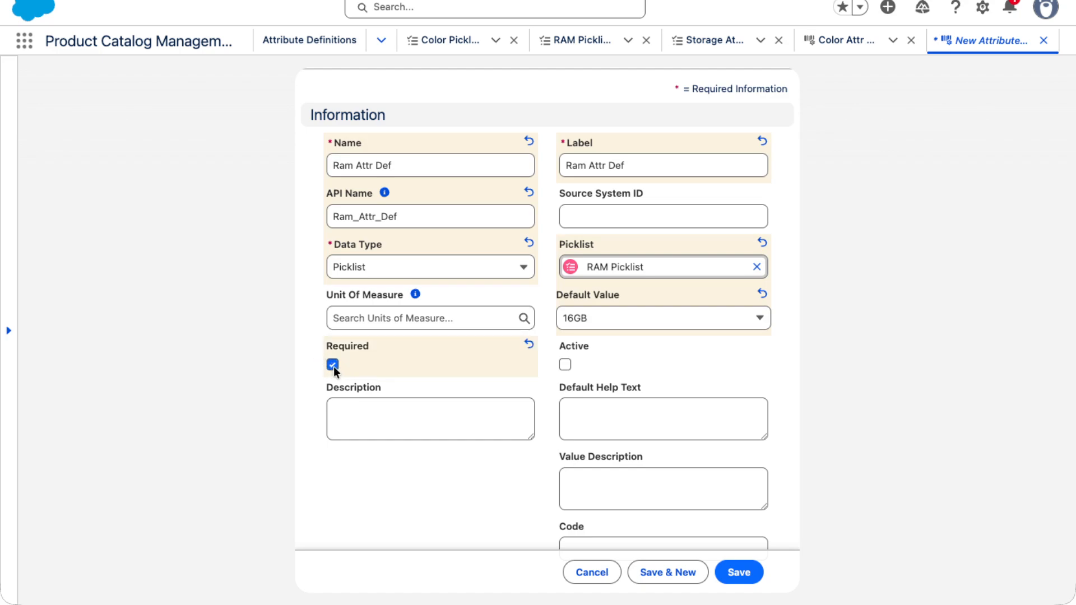
- Mark the RAM attribute definition Active and save it
{"action": "left_click", "coordinate": [566, 365]}
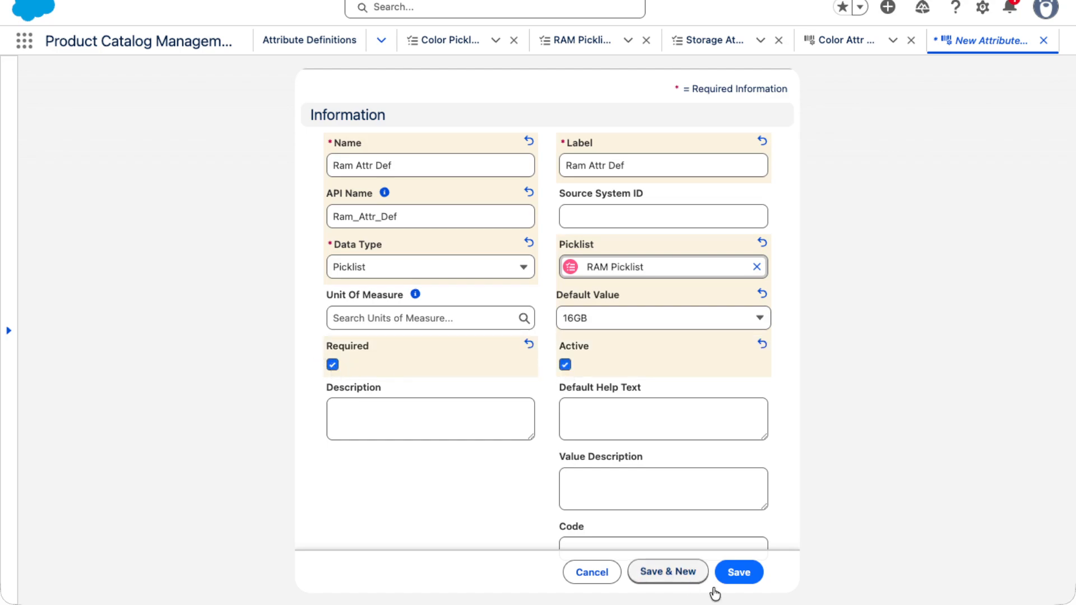
{"action": "scroll", "coordinate": [650, 455], "scroll_direction": "down", "scroll_amount": 1}
{"action": "left_click", "coordinate": [738, 572]}
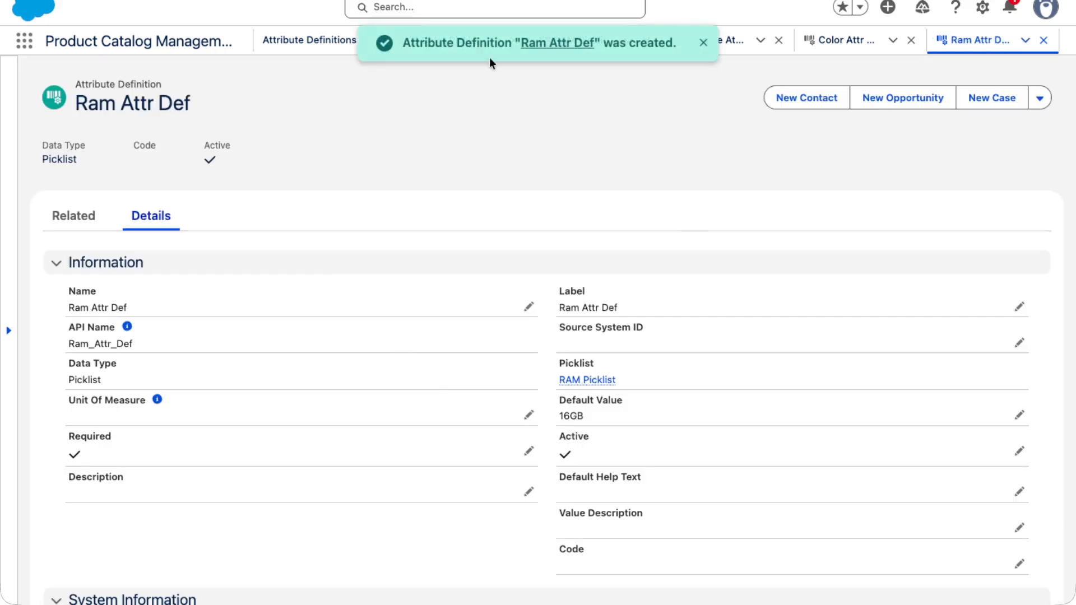
- Open the Attribute Definitions list through the App Launcher search
{"action": "left_click", "coordinate": [24, 41]}
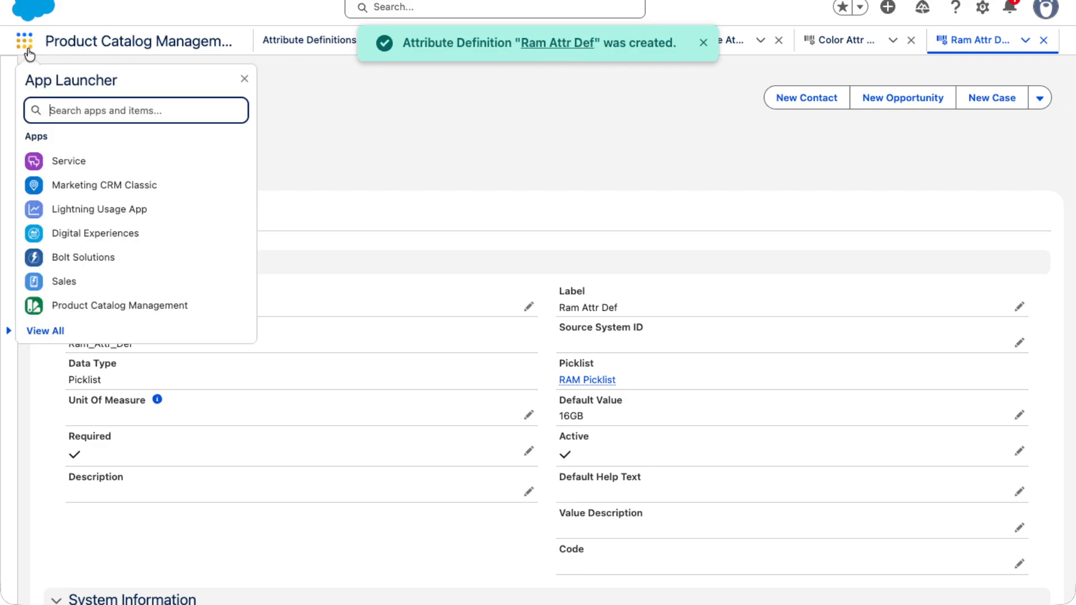
{"action": "type", "text": "Attr"}
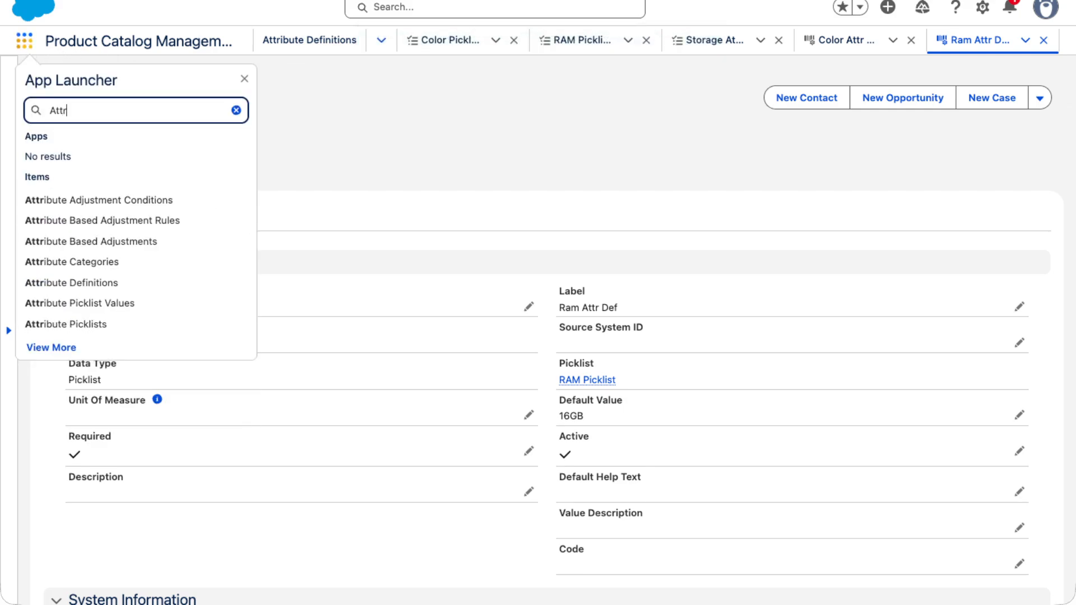
{"action": "type", "text": "ibu"}
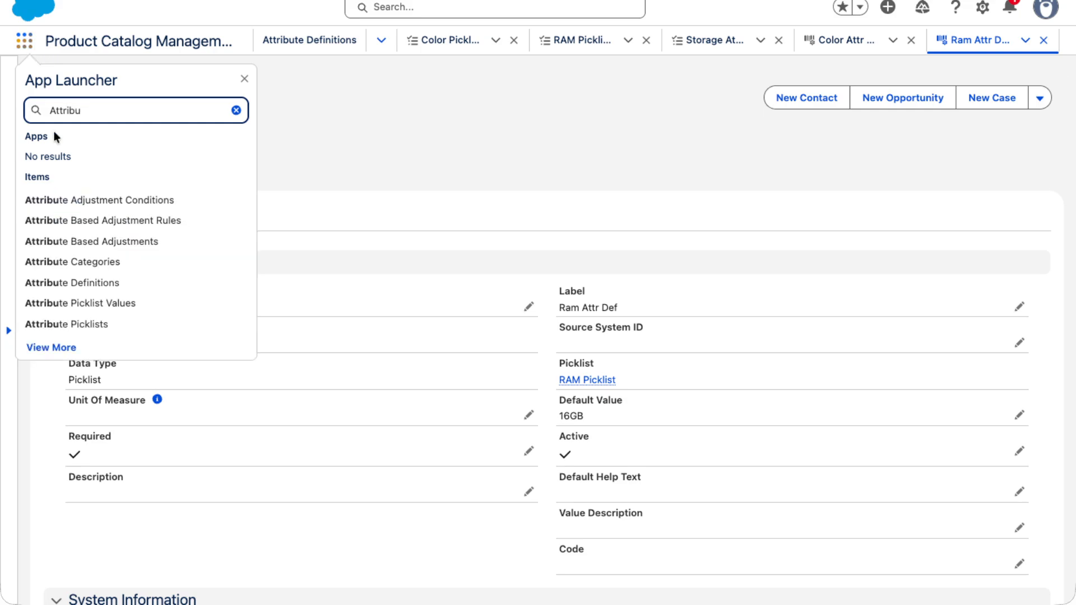
{"action": "left_click", "coordinate": [64, 283]}
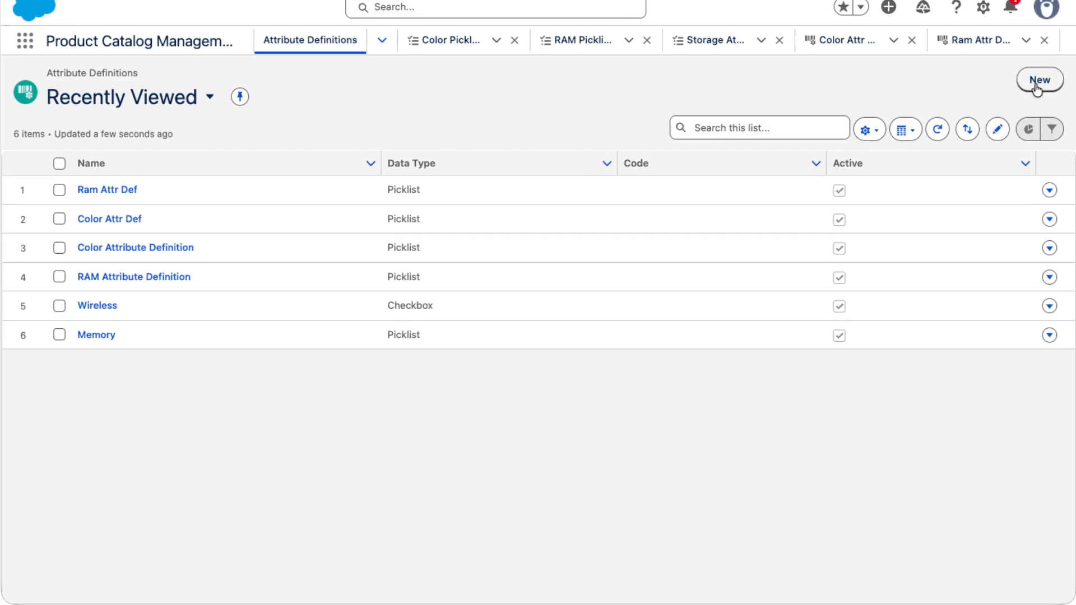
- Start a new attribute definition named Storage Attr Def and copy the name into the Label
{"action": "left_click", "coordinate": [1038, 81]}
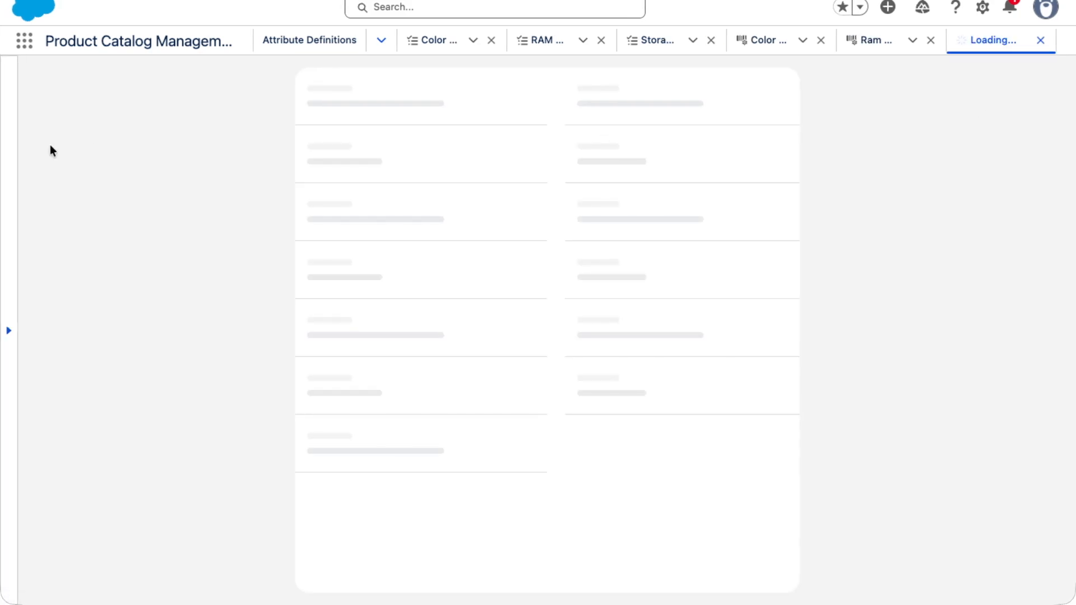
{"action": "type", "text": "St"}
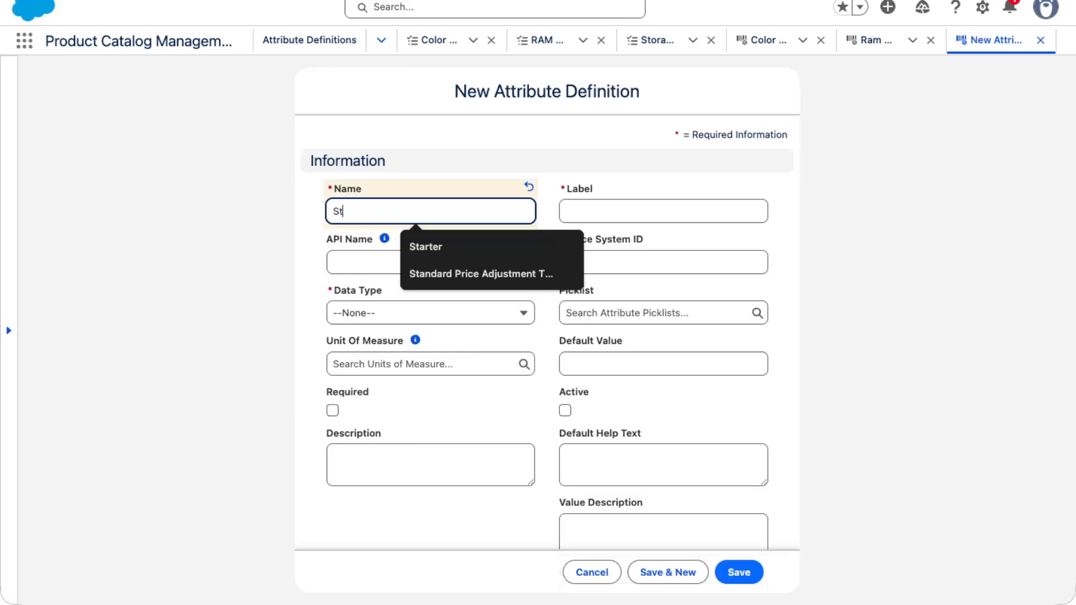
{"action": "type", "text": "orage Attr De"}
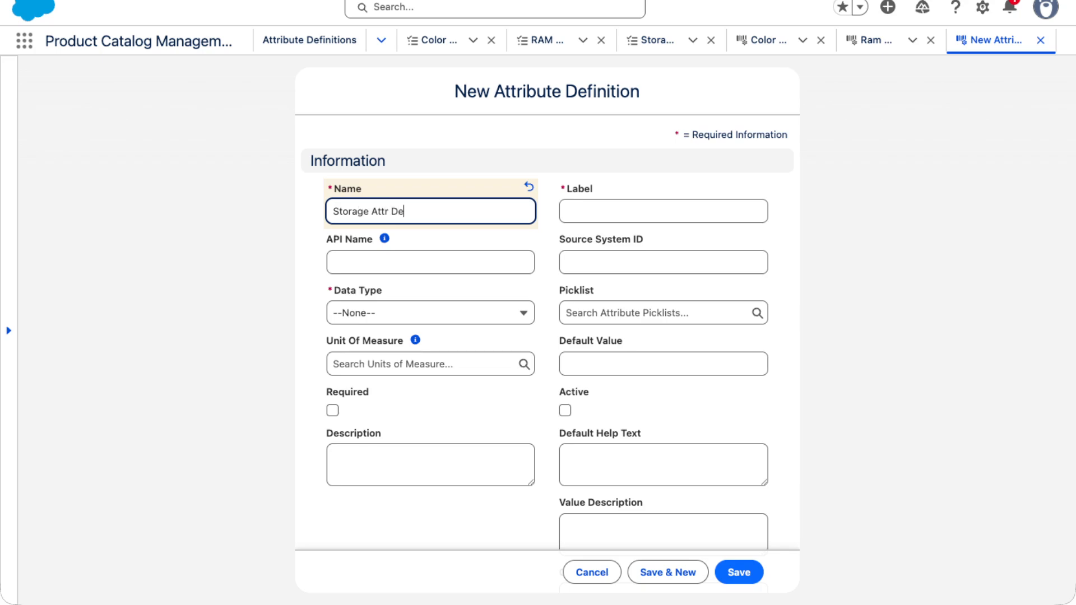
{"action": "type", "text": "f"}
{"action": "key", "text": "ctrl+a"}
{"action": "left_click", "coordinate": [655, 215]}
{"action": "key", "text": "ctrl+v"}
- Set the API Name to Storage_Attr_Def
{"action": "left_click", "coordinate": [408, 270]}
{"action": "key", "text": "ctrl+v"}
{"action": "key", "text": "Left"}
{"action": "key", "text": "Left"}
{"action": "key", "text": "Left"}
{"action": "key", "text": "Left"}
{"action": "key", "text": "Left"}
{"action": "key", "text": "Left"}
{"action": "key", "text": "Left"}
{"action": "key", "text": "Left"}
{"action": "key", "text": "BackSpace"}
{"action": "type", "text": "_"}
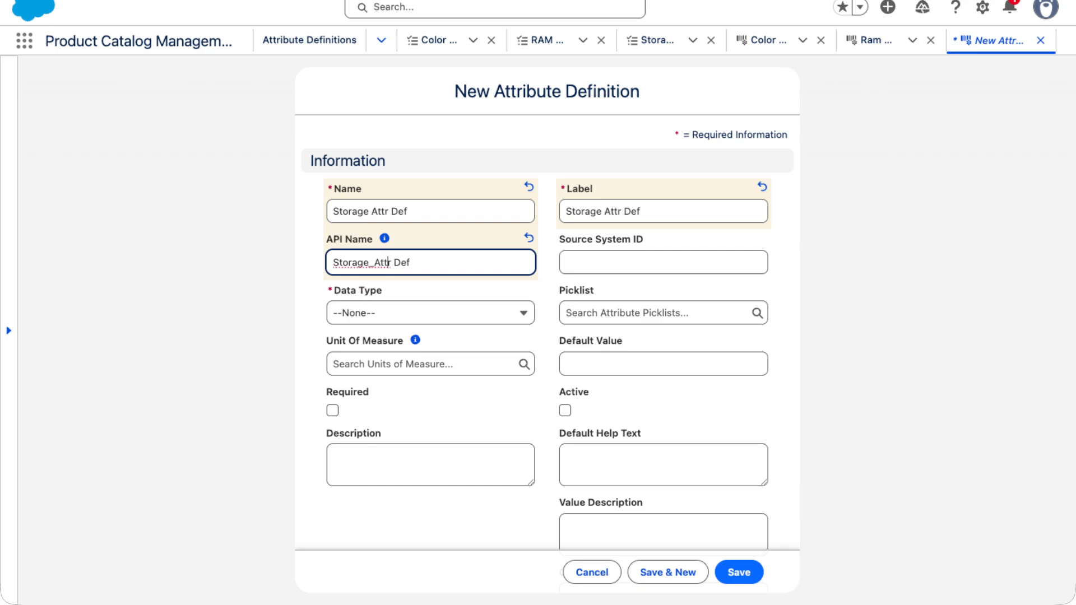
{"action": "key", "text": "BackSpace"}
{"action": "type", "text": "_"}
- Set the Data Type to Picklist and link the Storage Attr Picklist to the definition
{"action": "left_click", "coordinate": [432, 312]}
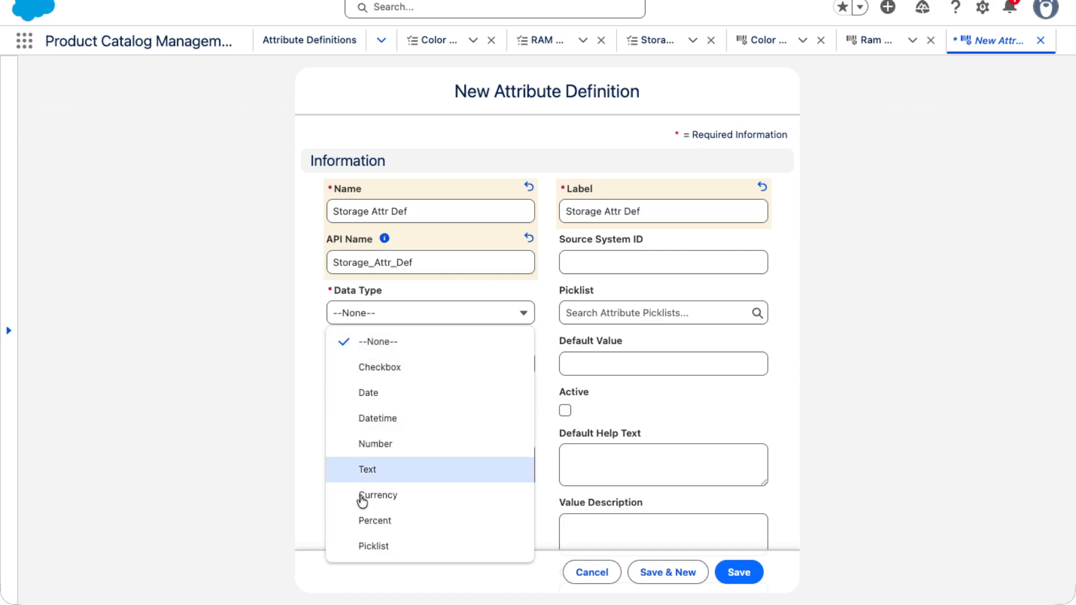
{"action": "left_click", "coordinate": [395, 545]}
{"action": "left_click", "coordinate": [615, 311]}
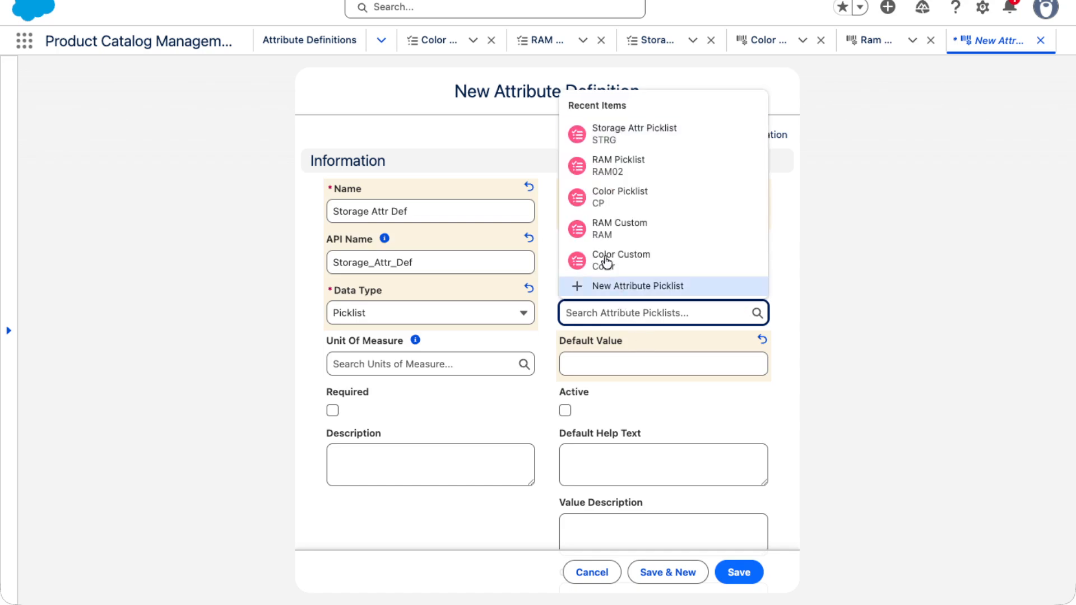
{"action": "type", "text": "Storage"}
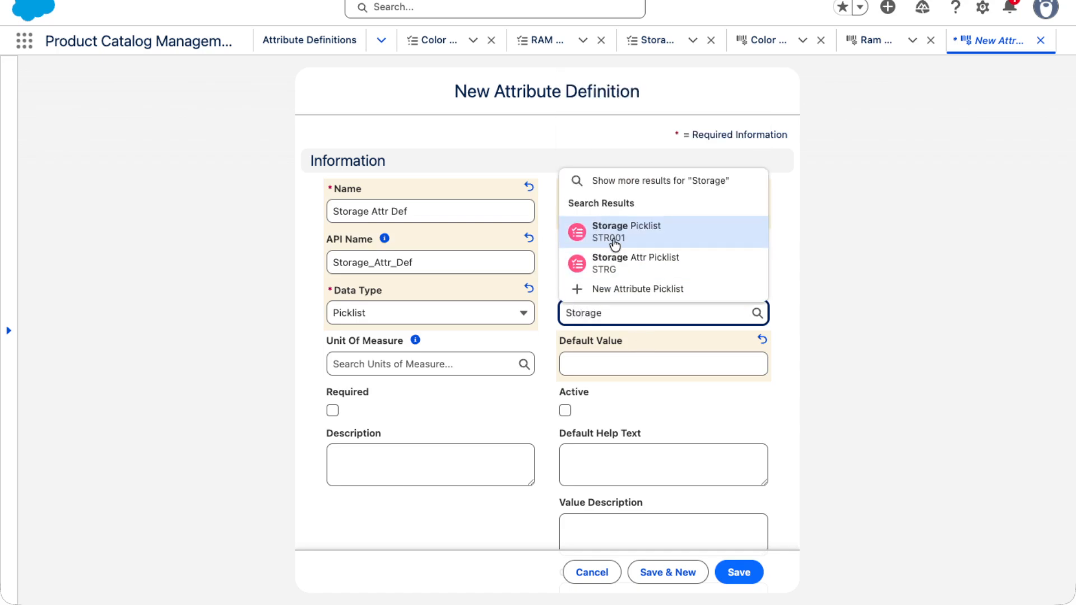
{"action": "left_click", "coordinate": [643, 263]}
- Set the default value to 128GB, mark the Storage definition Active and save it
{"action": "scroll", "coordinate": [473, 398], "scroll_direction": "down", "scroll_amount": 3}
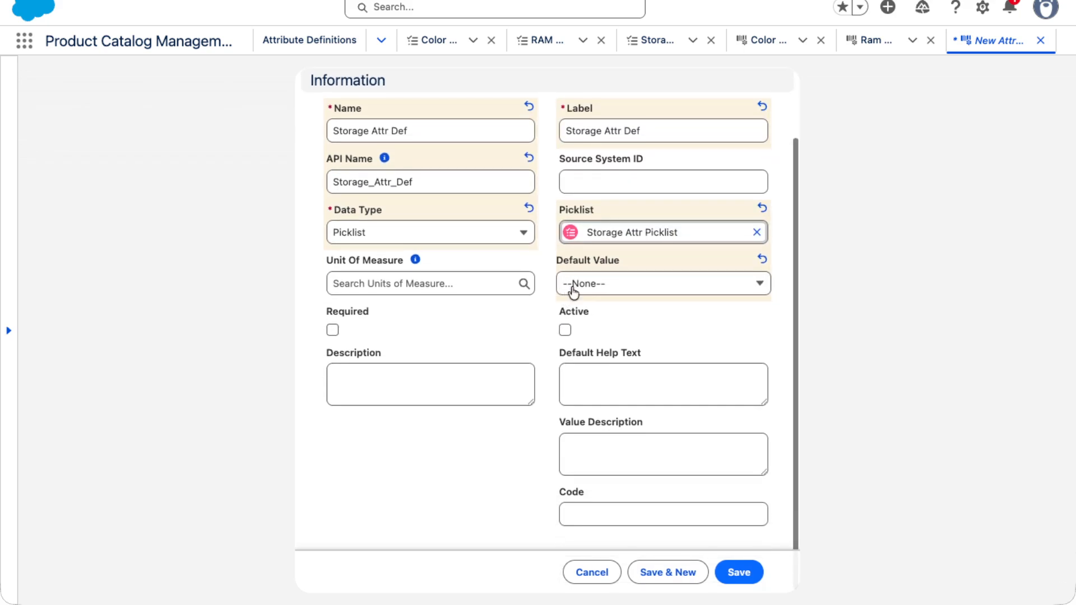
{"action": "left_click", "coordinate": [583, 289]}
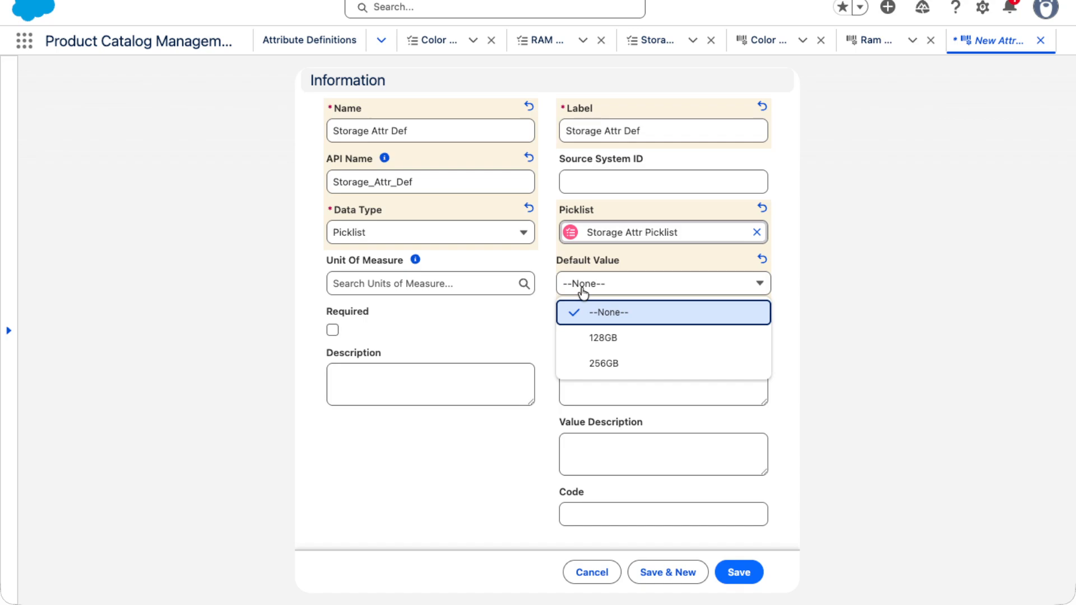
{"action": "left_click", "coordinate": [474, 326]}
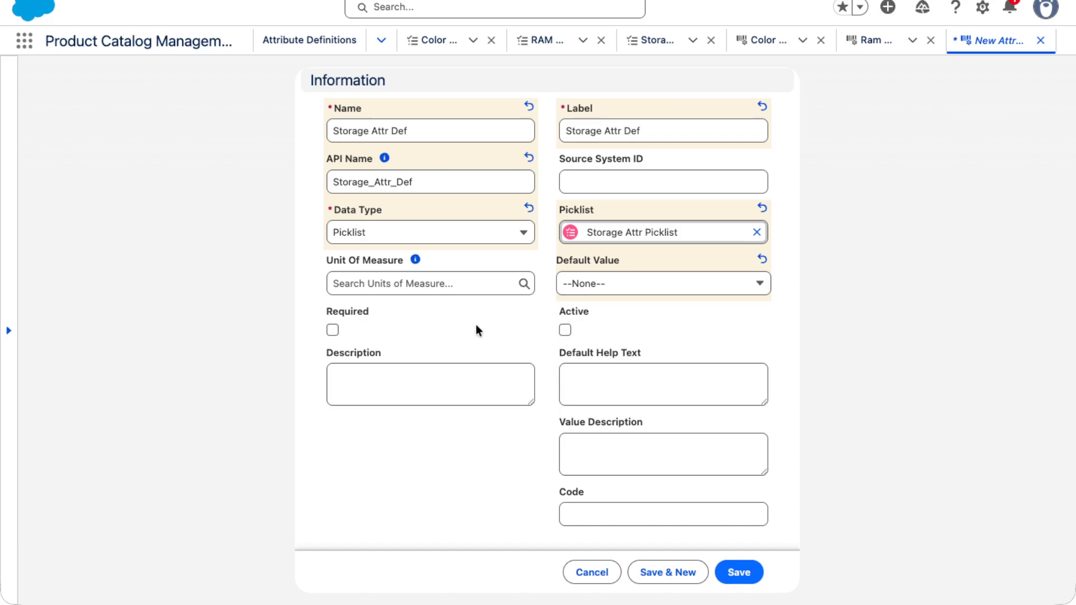
{"action": "left_click", "coordinate": [567, 291]}
{"action": "left_click", "coordinate": [595, 336]}
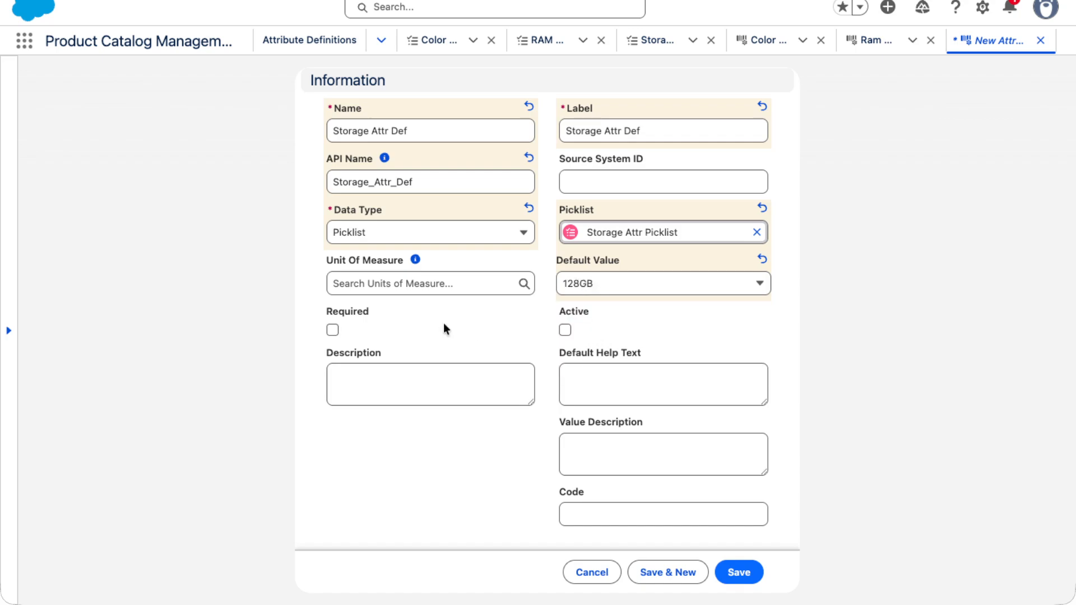
{"action": "left_click", "coordinate": [565, 331]}
{"action": "left_click", "coordinate": [739, 572]}
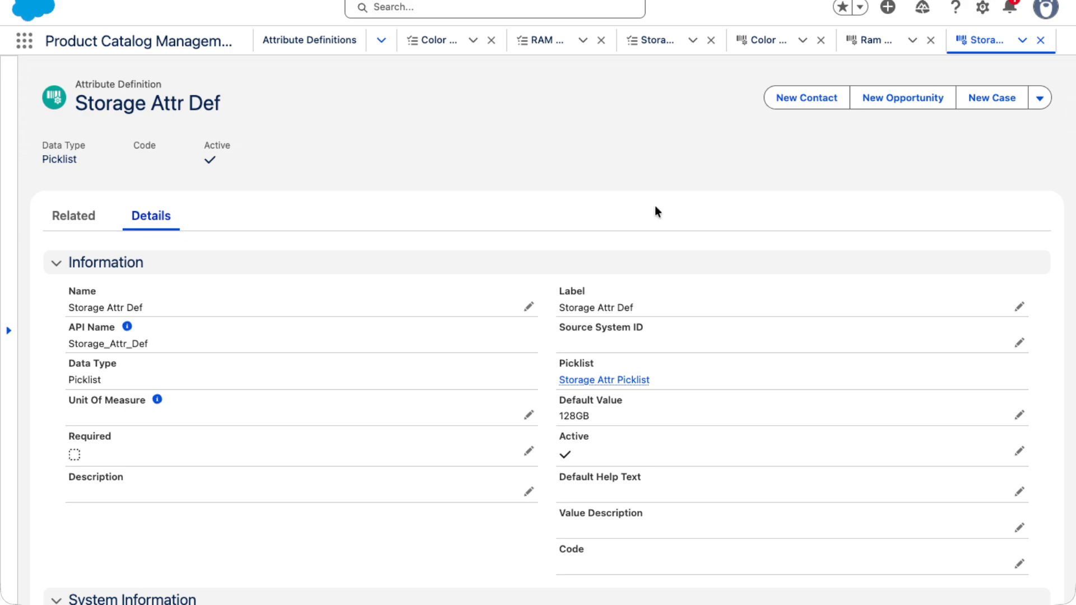
- Open the Product Classifications list through the App Launcher search
{"action": "left_click", "coordinate": [24, 44]}
{"action": "type", "text": "Produ"}
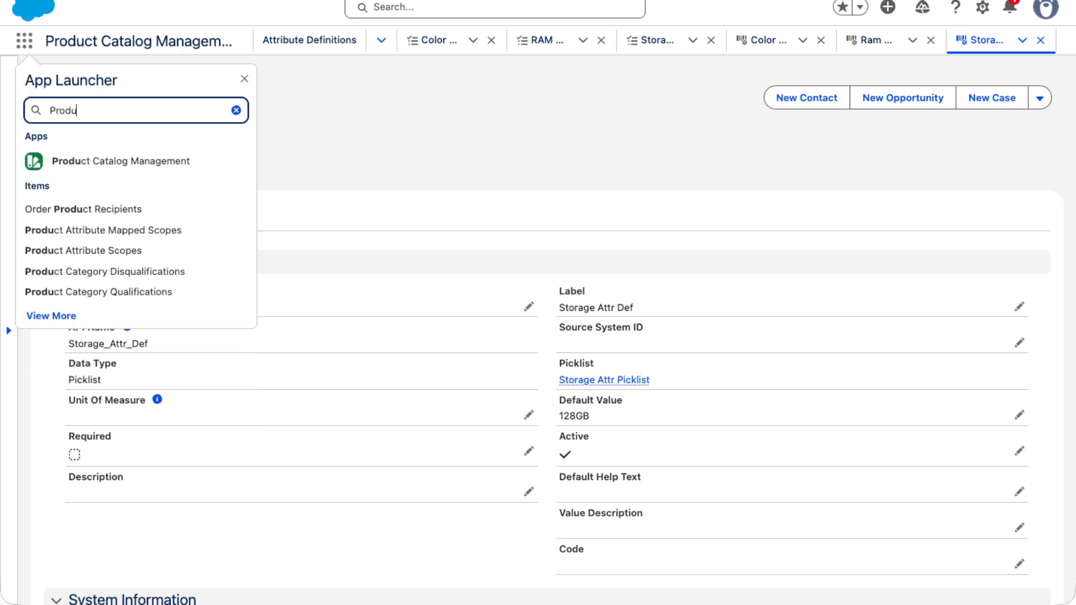
{"action": "type", "text": "ct Classifi"}
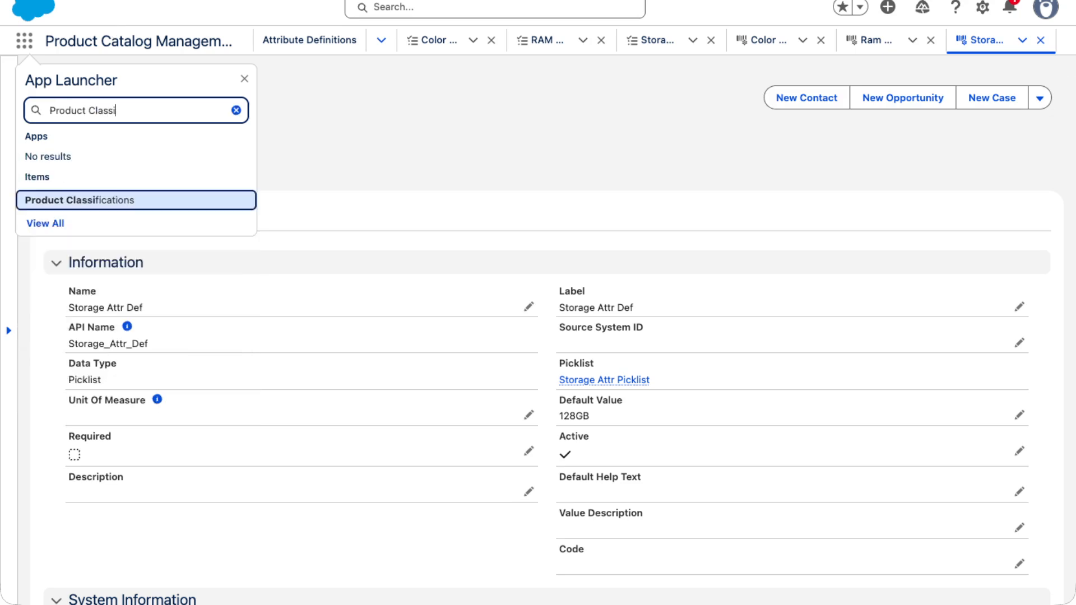
{"action": "left_click", "coordinate": [112, 202]}
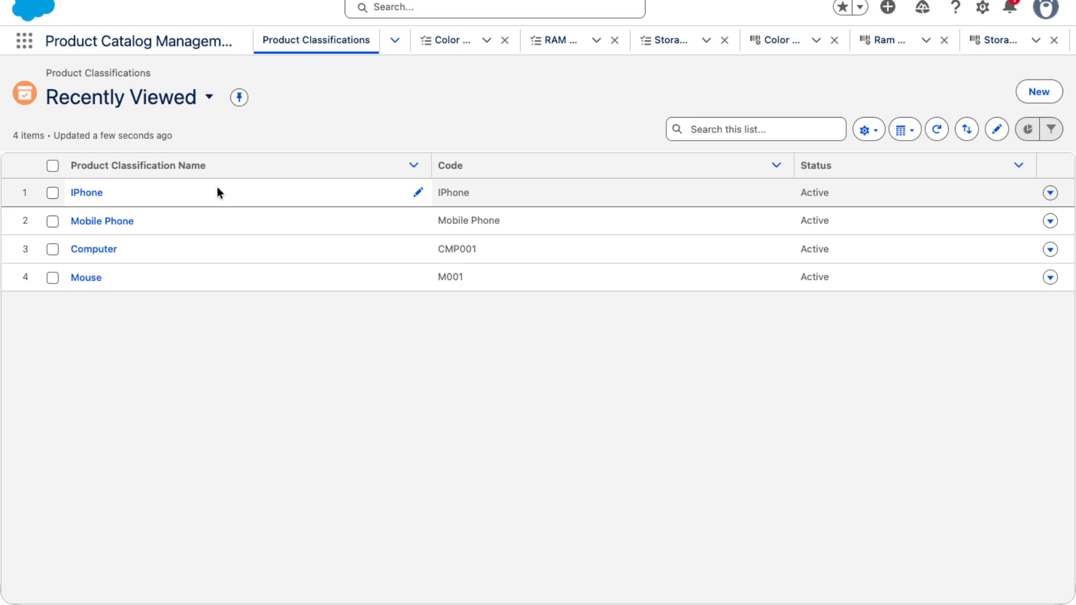
- Start a new product classification named SR Phones
{"action": "left_click", "coordinate": [1045, 92]}
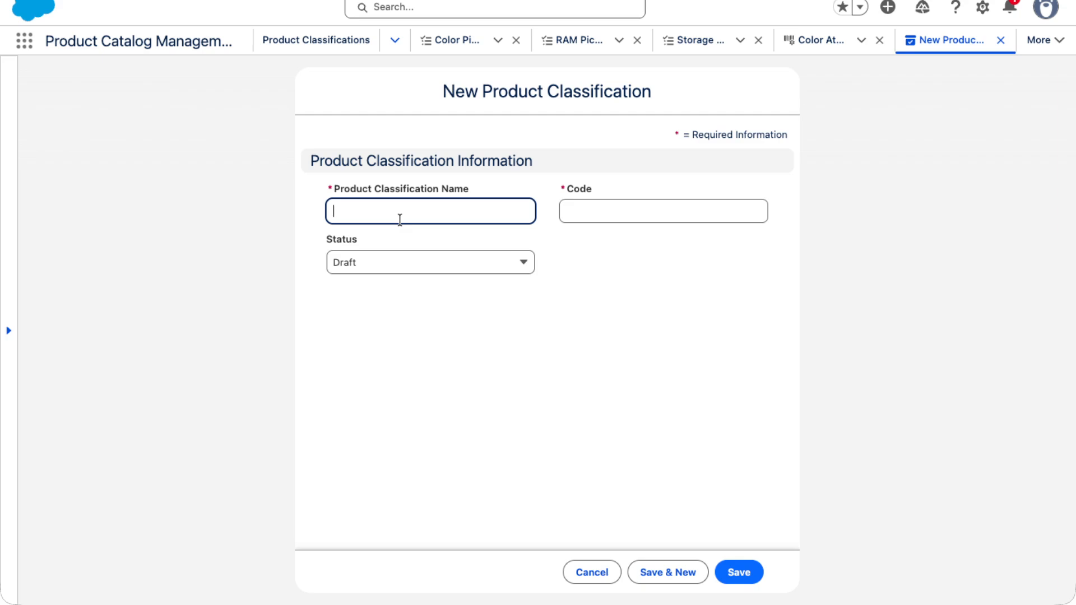
{"action": "type", "text": "SR PHONES"}
{"action": "key", "text": "BackSpace"}
{"action": "key", "text": "BackSpace"}
{"action": "key", "text": "BackSpace"}
{"action": "key", "text": "BackSpace"}
{"action": "key", "text": "BackSpace"}
{"action": "type", "text": "ho"}
{"action": "type", "text": "r"}
{"action": "type", "text": "ne"}
{"action": "key", "text": "BackSpace"}
{"action": "key", "text": "BackSpace"}
{"action": "key", "text": "BackSpace"}
{"action": "type", "text": "nes"}
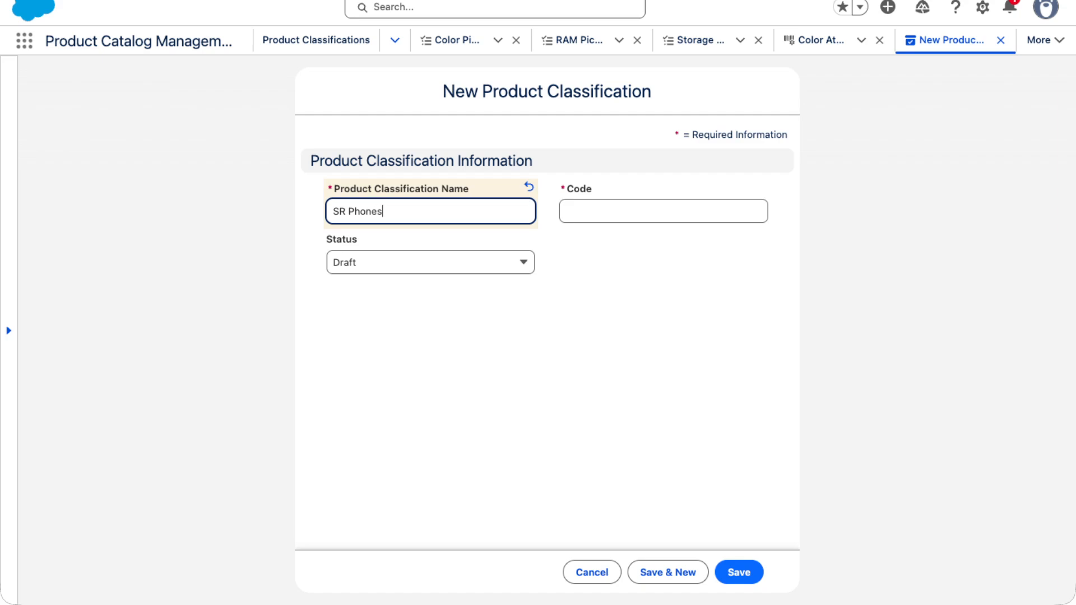
- Set the classification's code to SRP and its status to Active, then save it
{"action": "left_click", "coordinate": [628, 212]}
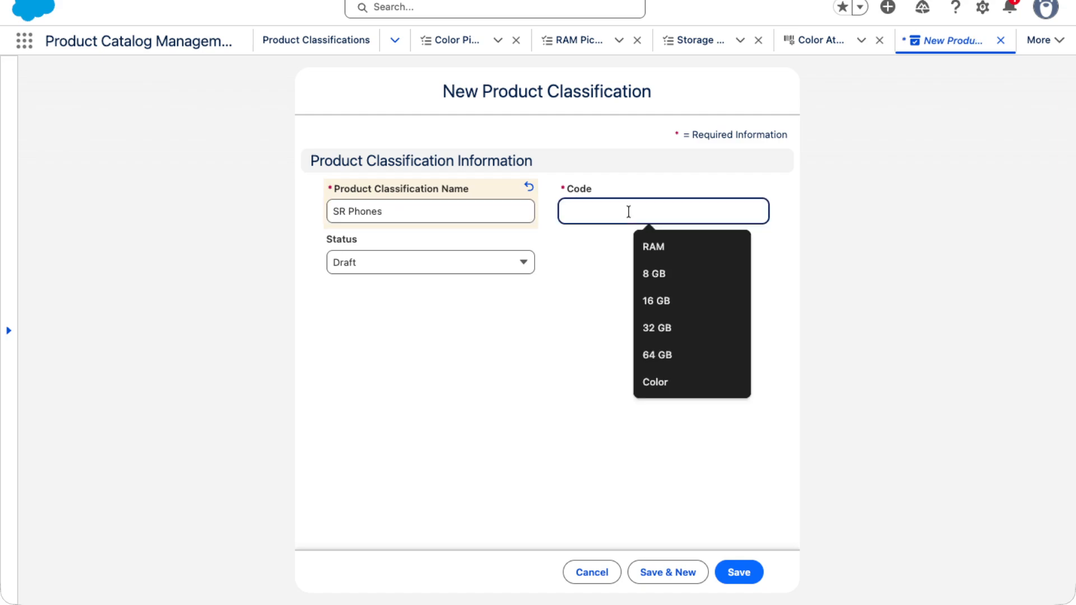
{"action": "type", "text": "SRP"}
{"action": "key", "text": "BackSpace"}
{"action": "type", "text": "{"}
{"action": "key", "text": "BackSpace"}
{"action": "type", "text": "P"}
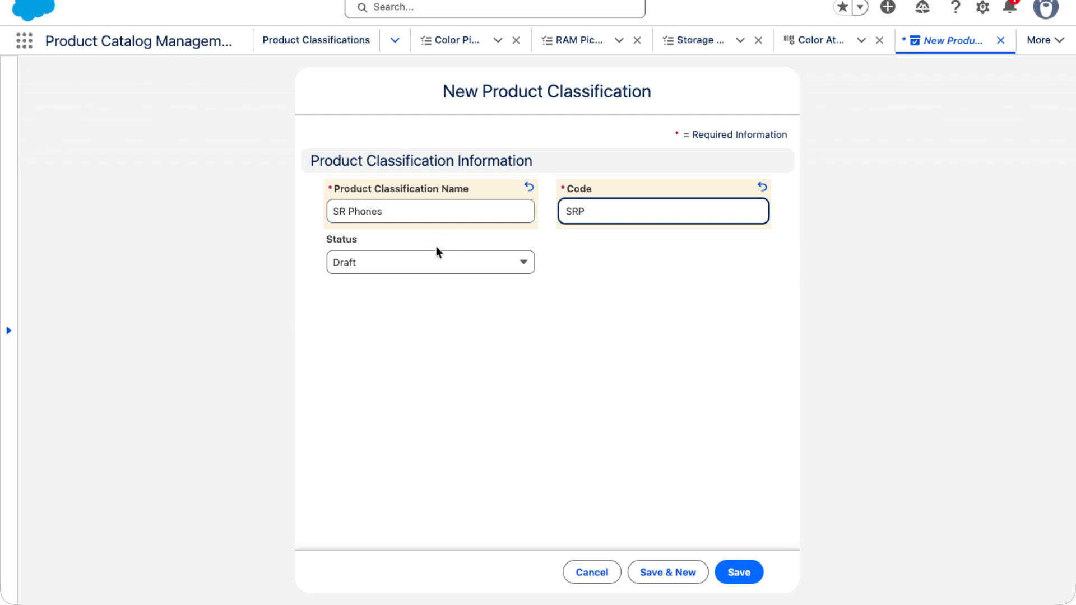
{"action": "left_click", "coordinate": [435, 262]}
{"action": "left_click", "coordinate": [362, 342]}
{"action": "left_click", "coordinate": [739, 572]}
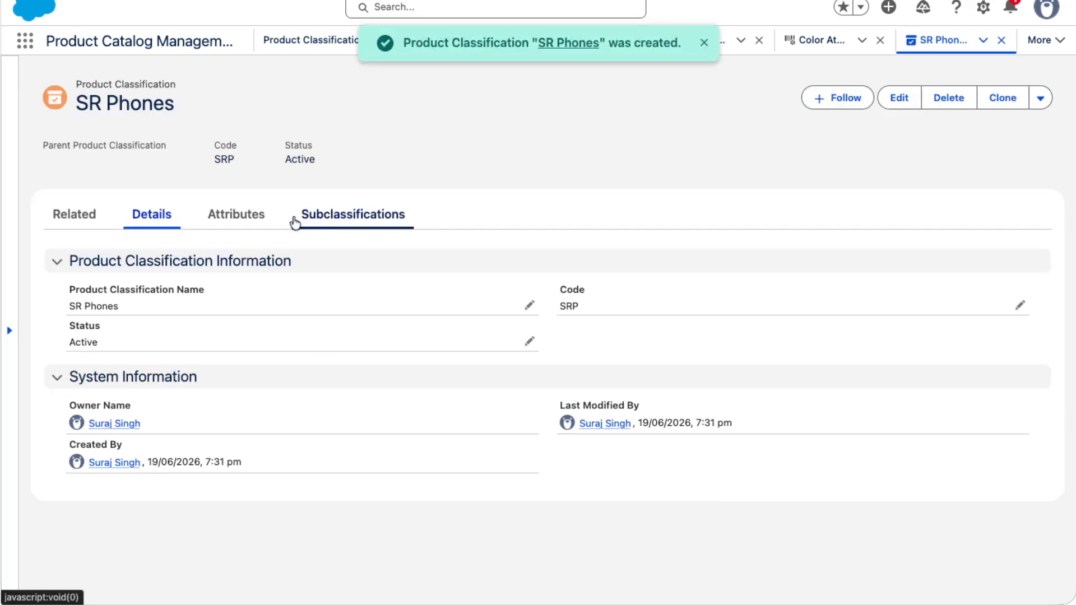
- Open the classification's attributes and start an attribute assignment, then cancel it
{"action": "left_click", "coordinate": [236, 214]}
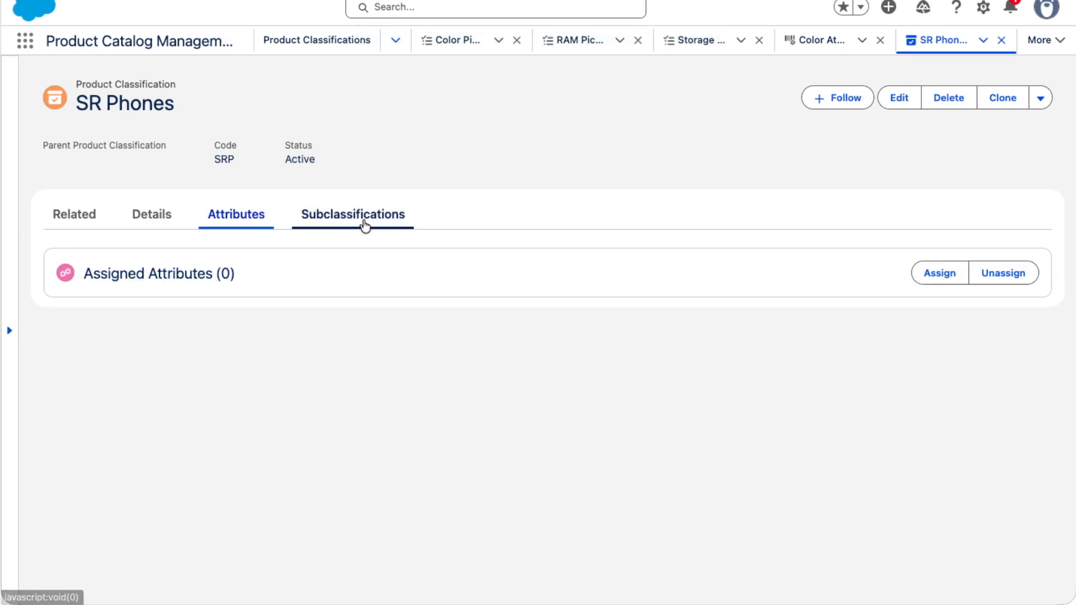
{"action": "left_click", "coordinate": [942, 275]}
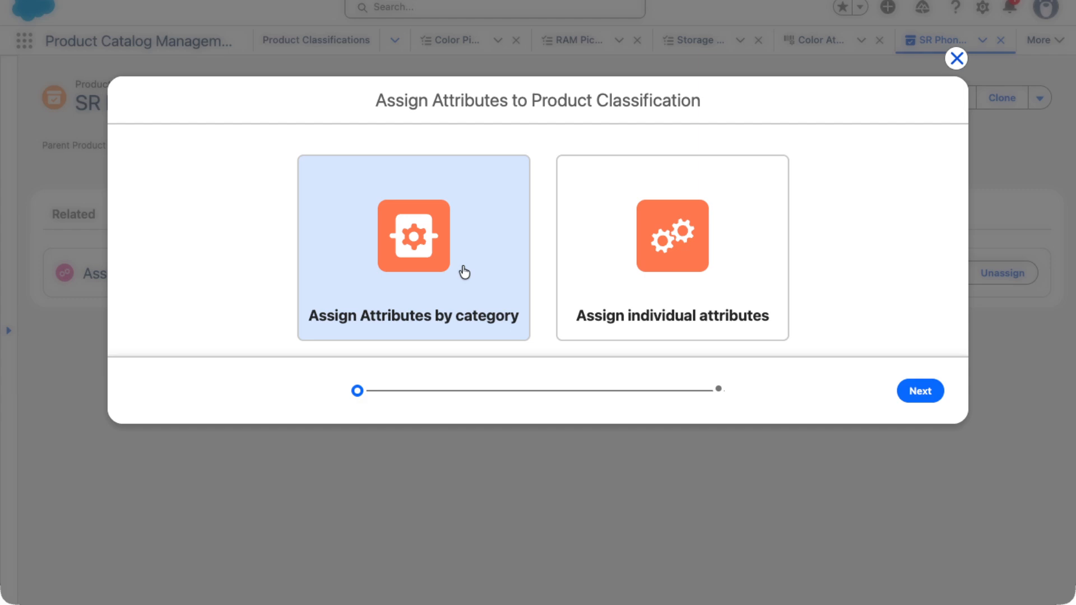
{"action": "left_click", "coordinate": [956, 58]}
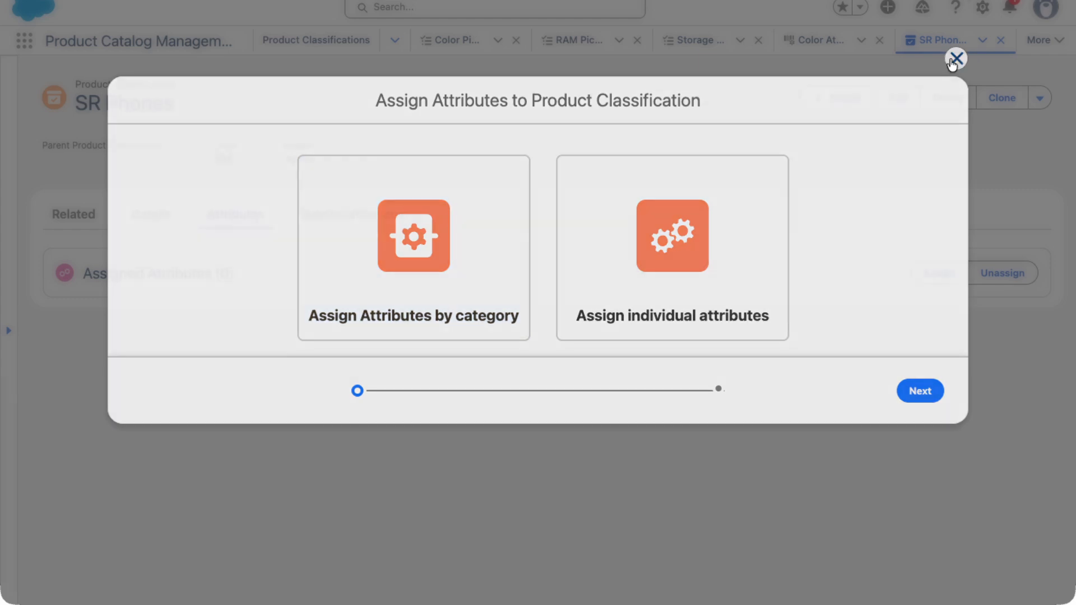
- Open Attribute Categories through the App Launcher and examine the Memory category's related attributes
{"action": "left_click", "coordinate": [25, 41]}
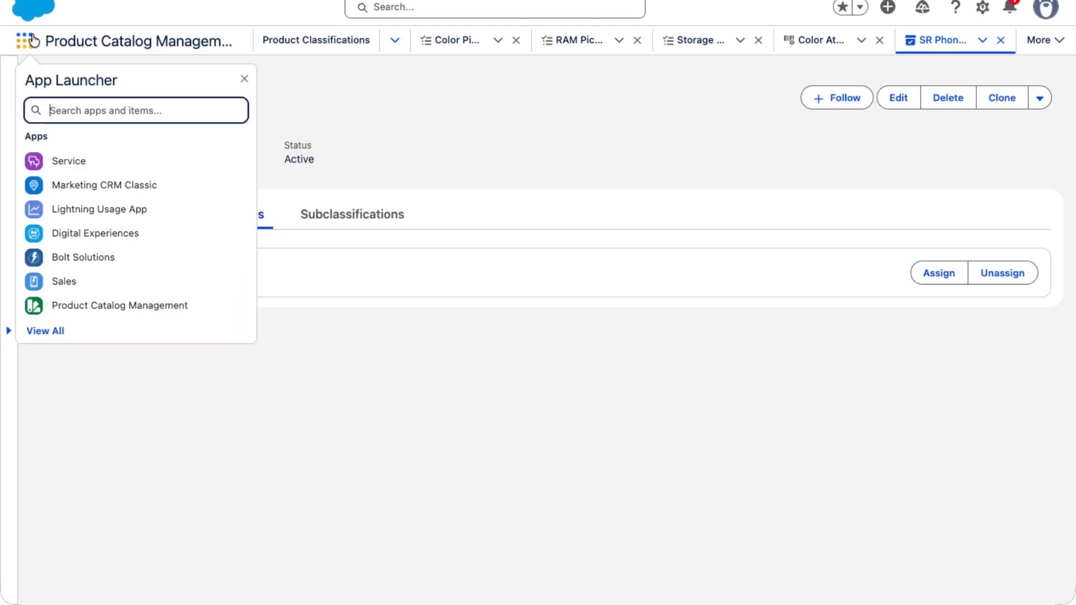
{"action": "type", "text": "Attro"}
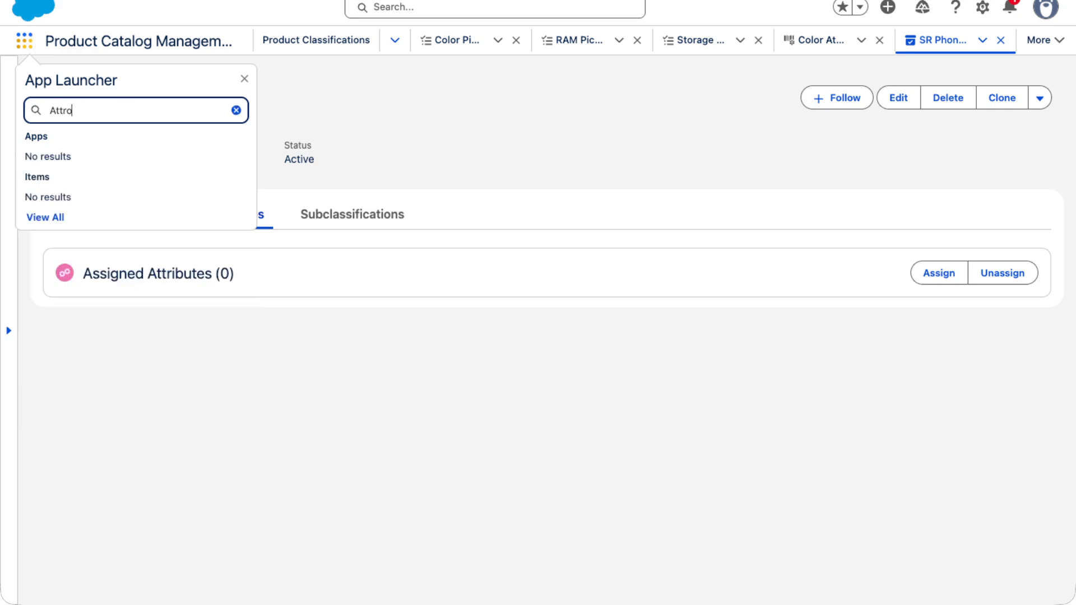
{"action": "key", "text": "BackSpace"}
{"action": "type", "text": "ibu"}
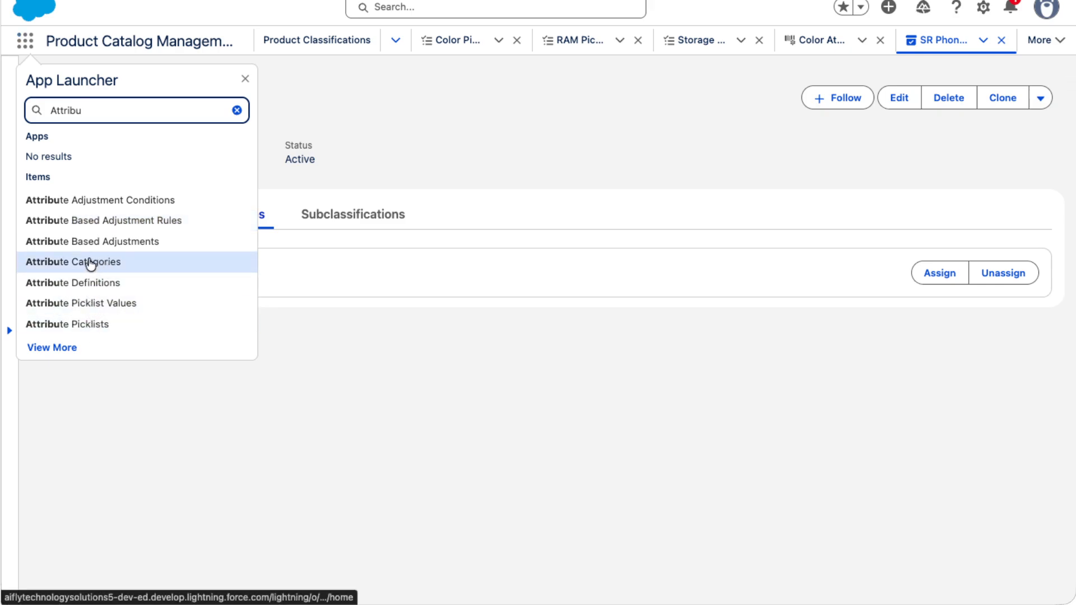
{"action": "left_click", "coordinate": [56, 270]}
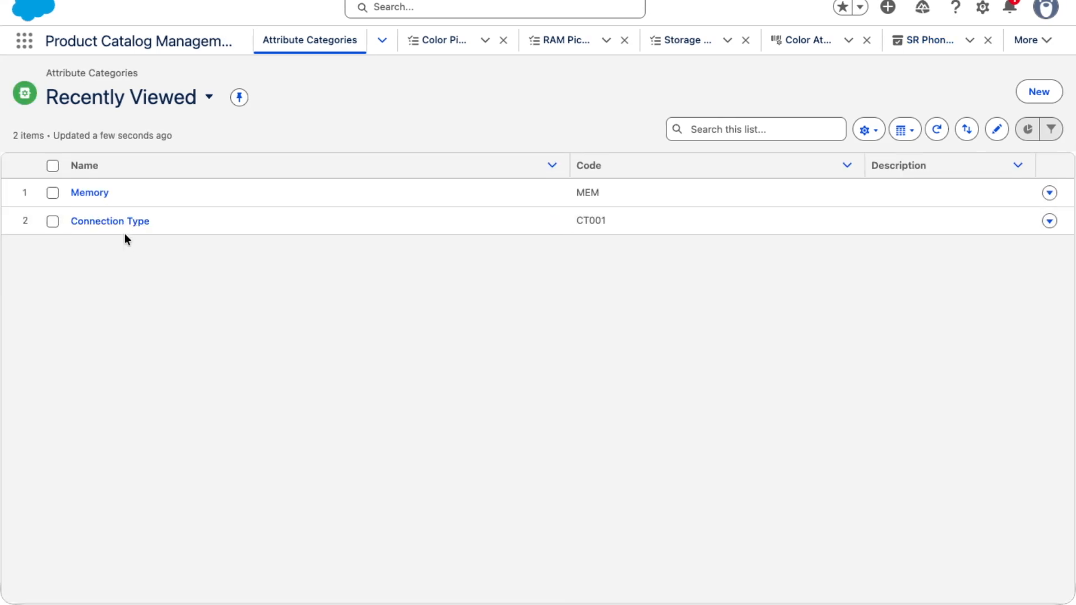
{"action": "left_click", "coordinate": [89, 194]}
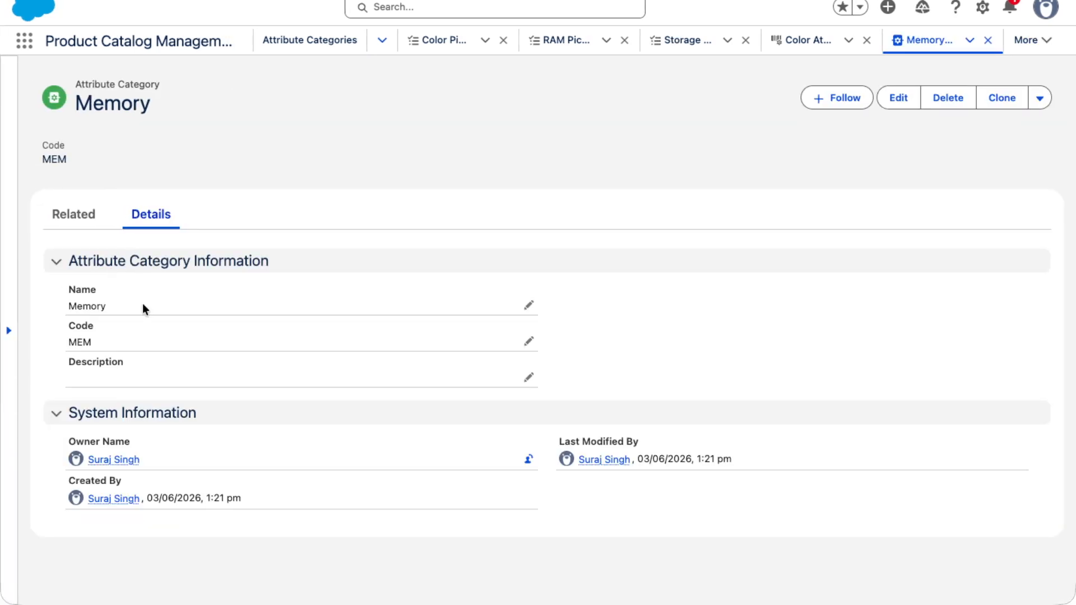
{"action": "left_click", "coordinate": [49, 215]}
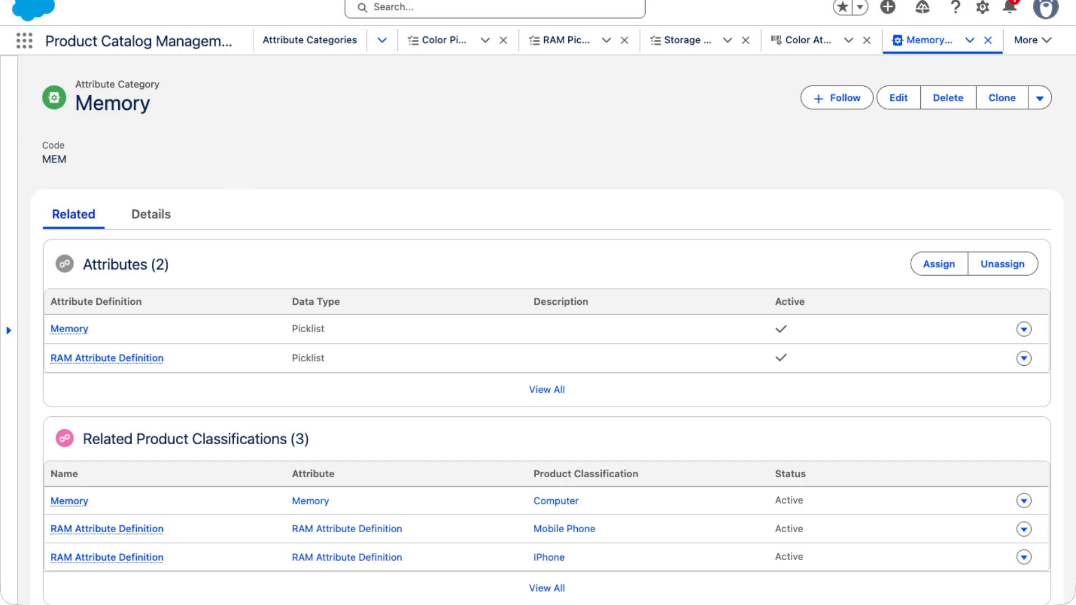
- Return to SR Phones and start assigning individual attributes to it
{"action": "left_click", "coordinate": [309, 41]}
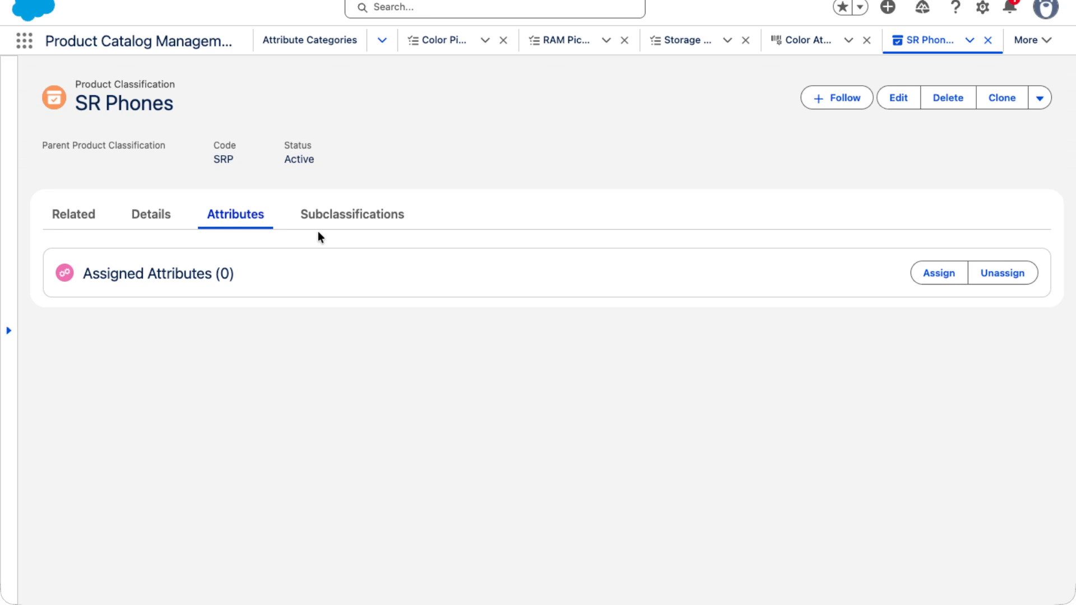
{"action": "left_click", "coordinate": [935, 277]}
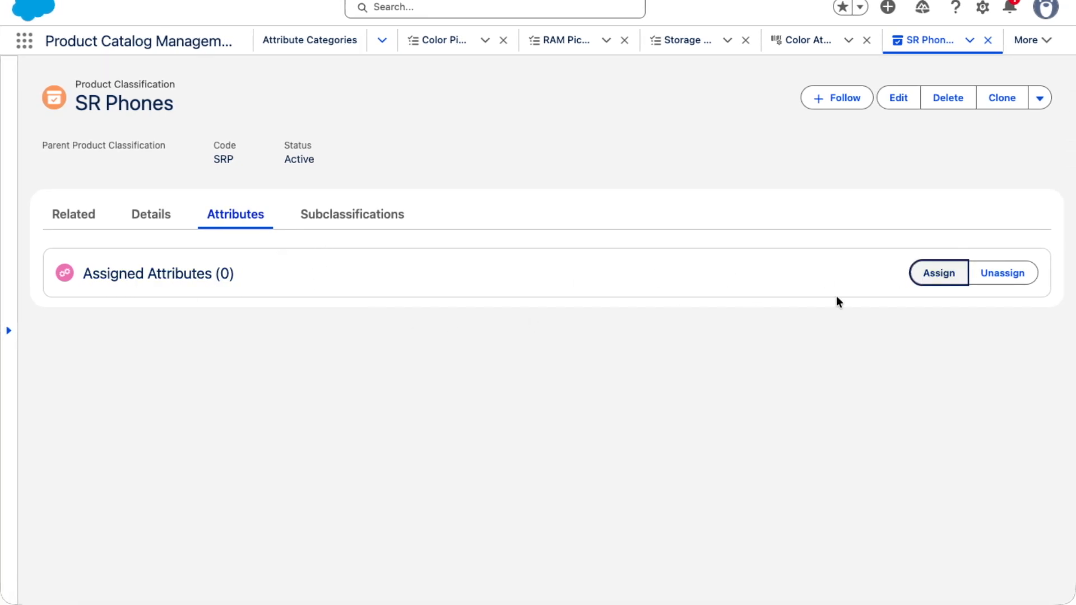
{"action": "left_click", "coordinate": [933, 283]}
{"action": "left_click", "coordinate": [662, 265]}
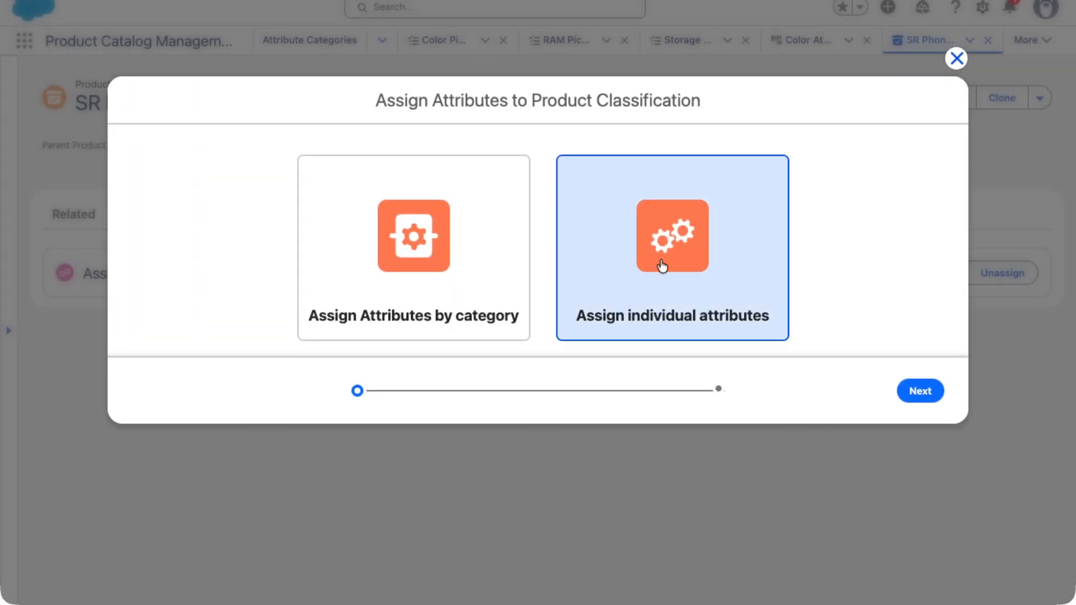
{"action": "left_click", "coordinate": [923, 392]}
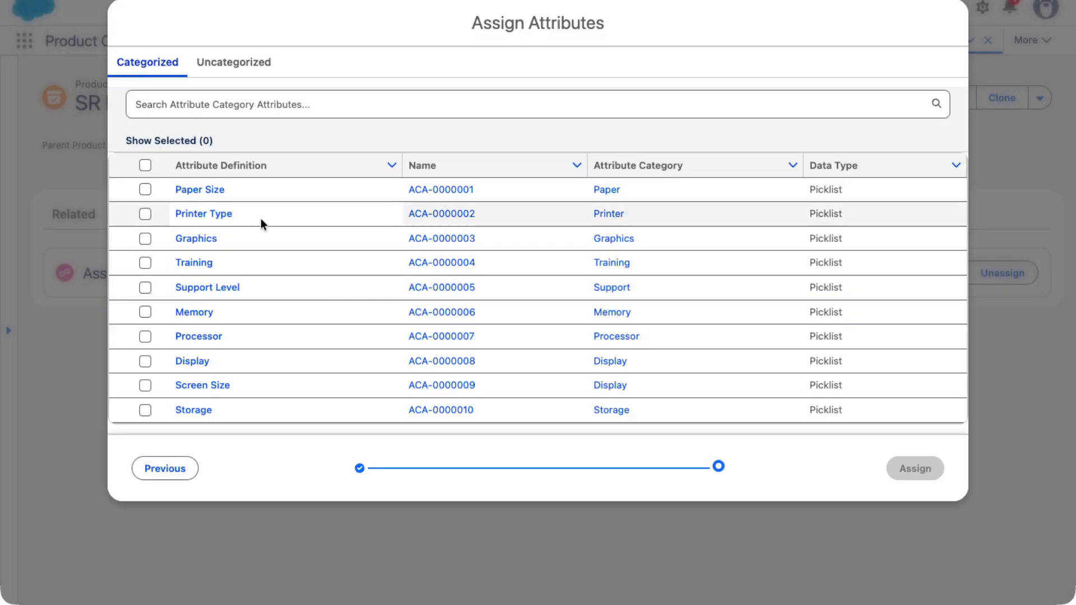
- Among the uncategorized attribute definitions, search for and select Color Attr Def
{"action": "scroll", "coordinate": [247, 286], "scroll_direction": "down", "scroll_amount": 5}
{"action": "scroll", "coordinate": [241, 336], "scroll_direction": "up", "scroll_amount": 5}
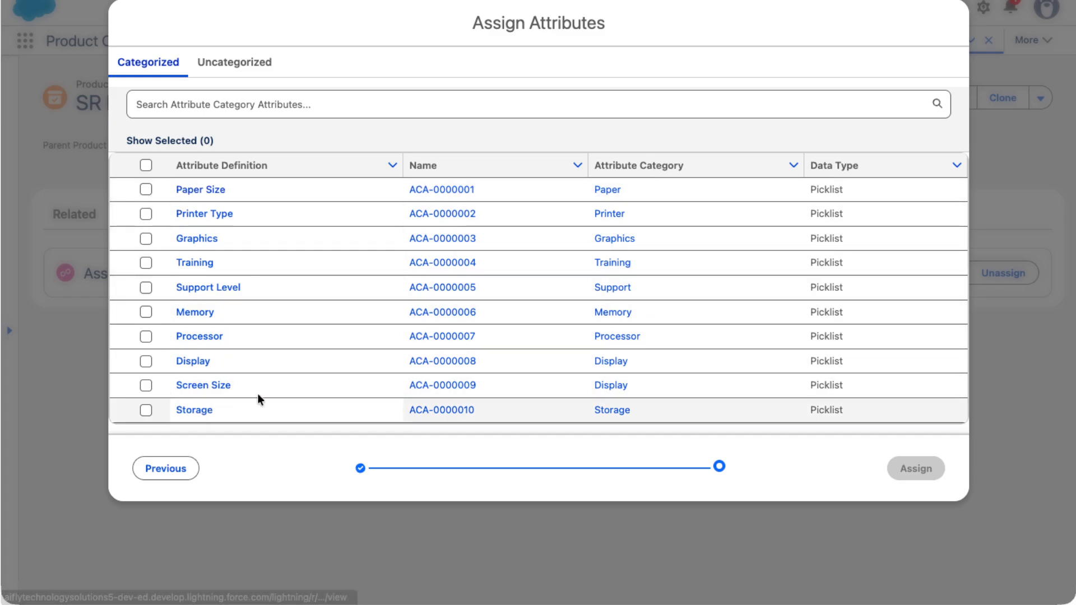
{"action": "left_click", "coordinate": [223, 62]}
{"action": "scroll", "coordinate": [298, 328], "scroll_direction": "down", "scroll_amount": 3}
{"action": "scroll", "coordinate": [216, 187], "scroll_direction": "up", "scroll_amount": 3}
{"action": "left_click", "coordinate": [189, 104]}
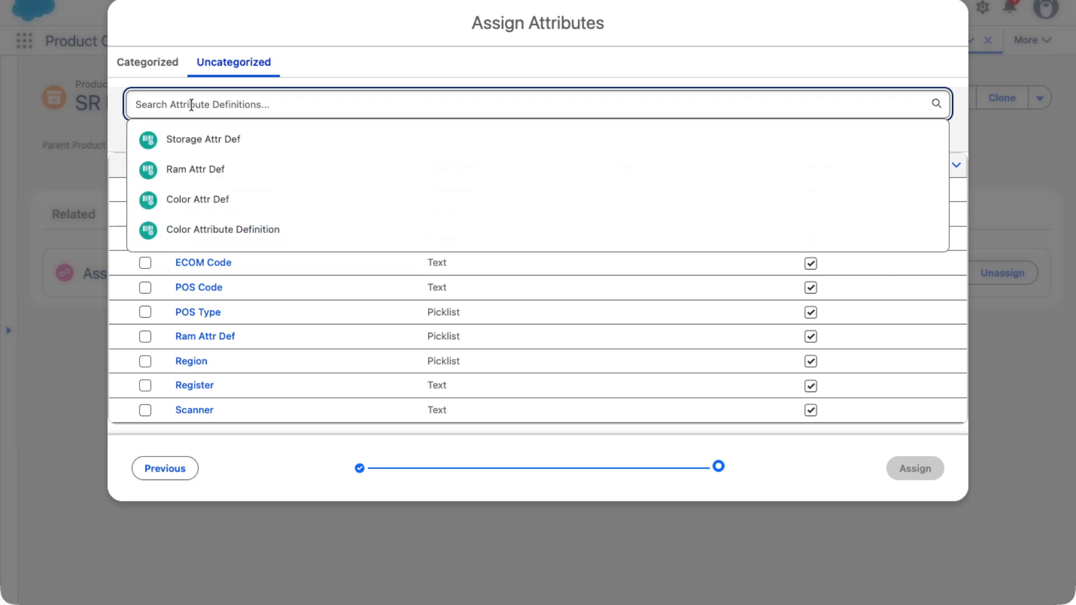
{"action": "type", "text": "Colr"}
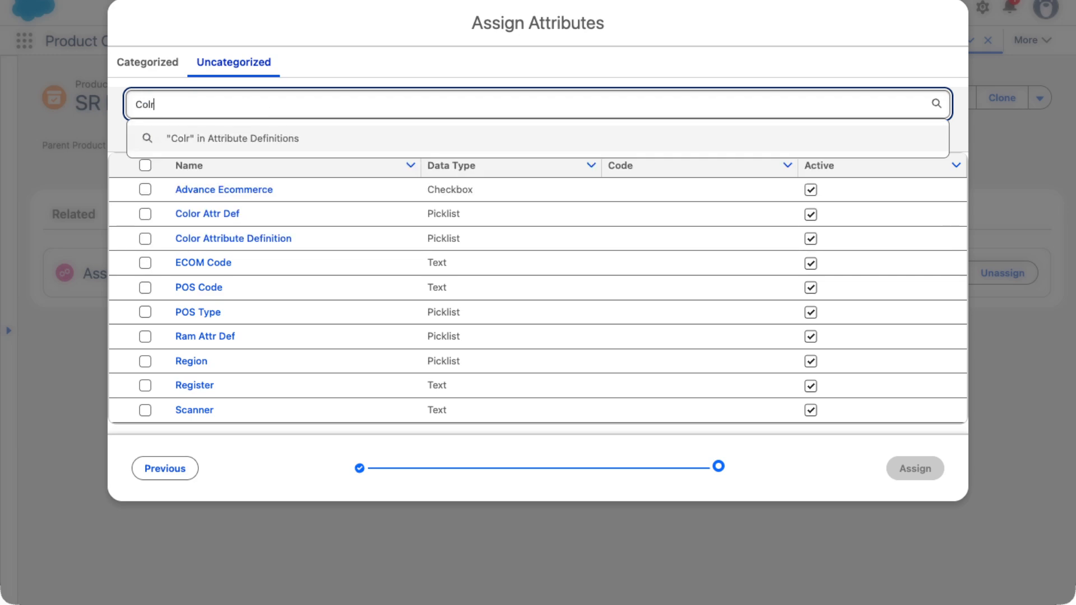
{"action": "key", "text": "BackSpace"}
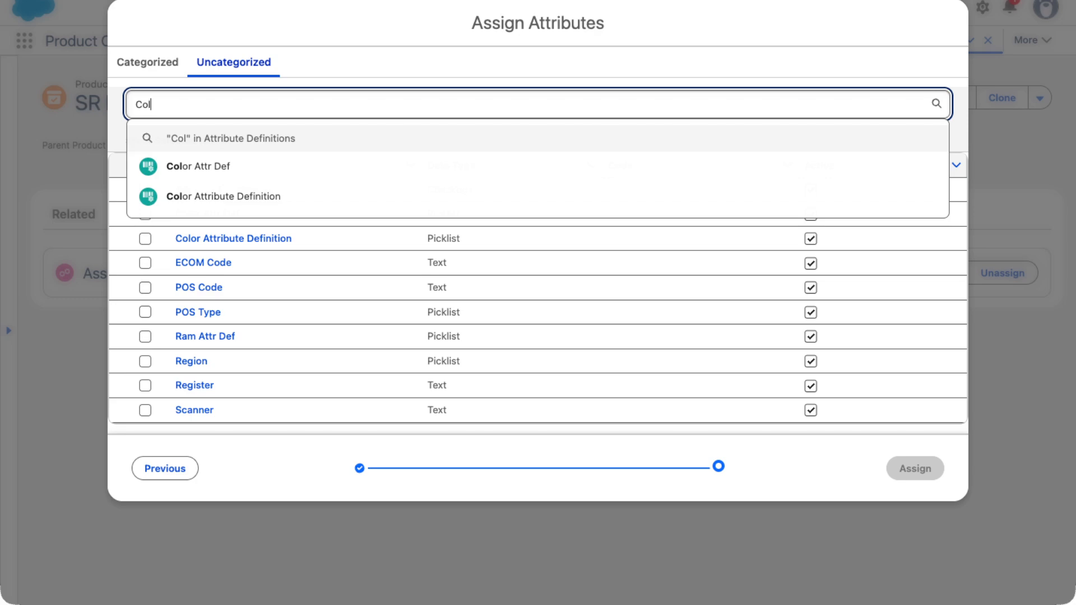
{"action": "left_click", "coordinate": [209, 167]}
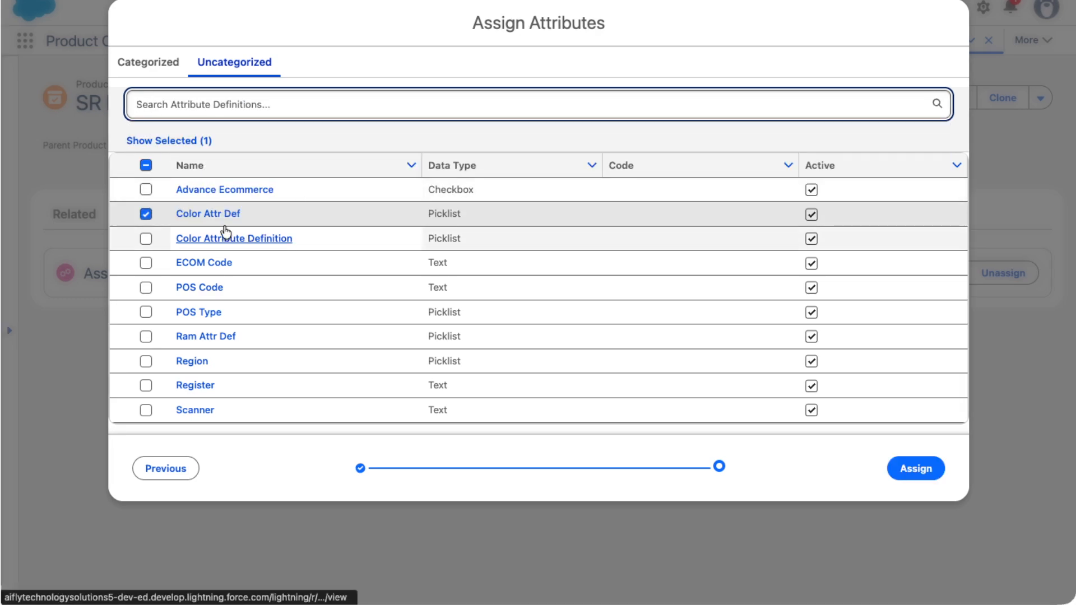
- Also select Ram Attr Def and Storage Attr Def, then assign the three attributes to SR Phones
{"action": "type", "text": "Ram"}
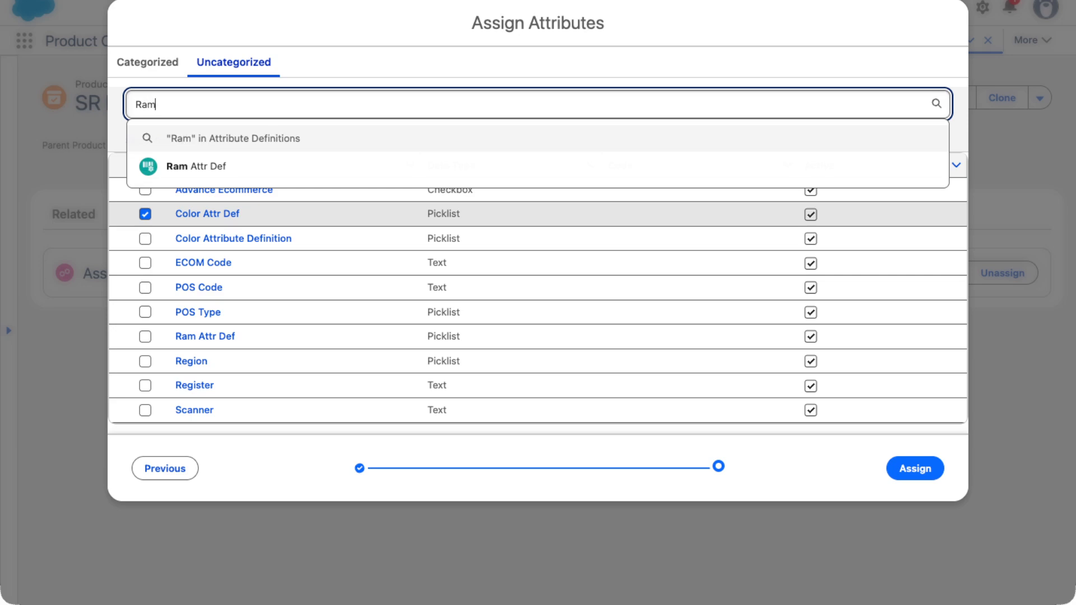
{"action": "left_click", "coordinate": [202, 165]}
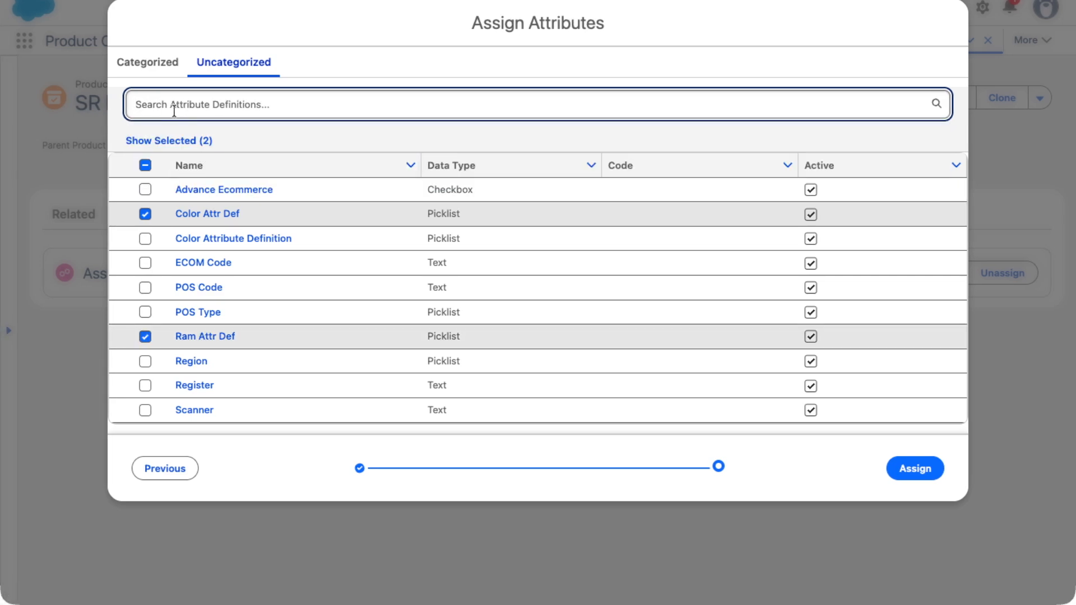
{"action": "type", "text": "Storage"}
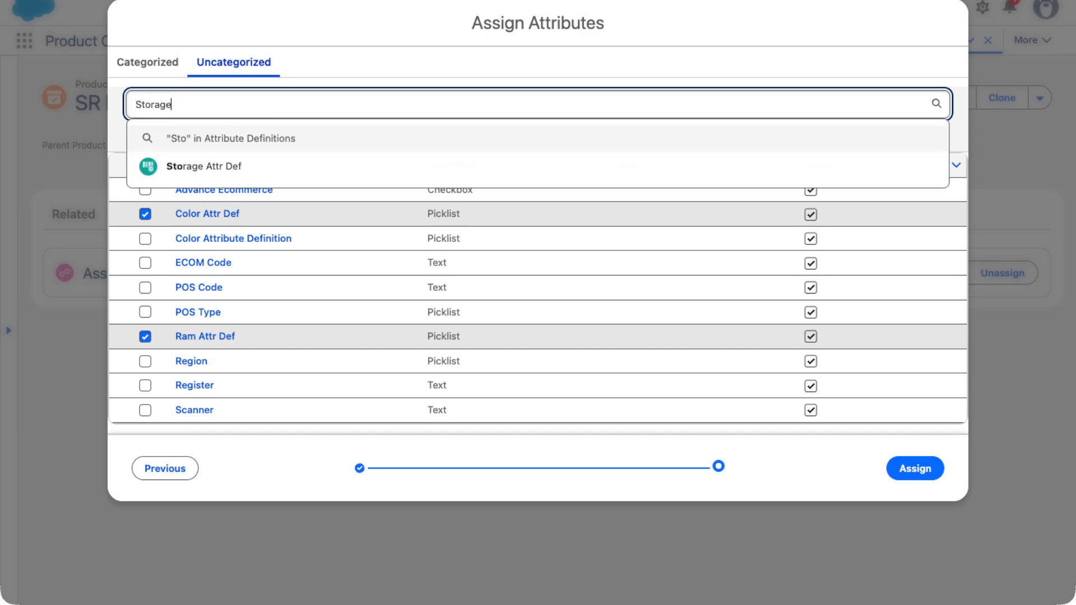
{"action": "left_click", "coordinate": [190, 166]}
{"action": "scroll", "coordinate": [279, 358], "scroll_direction": "down", "scroll_amount": 3}
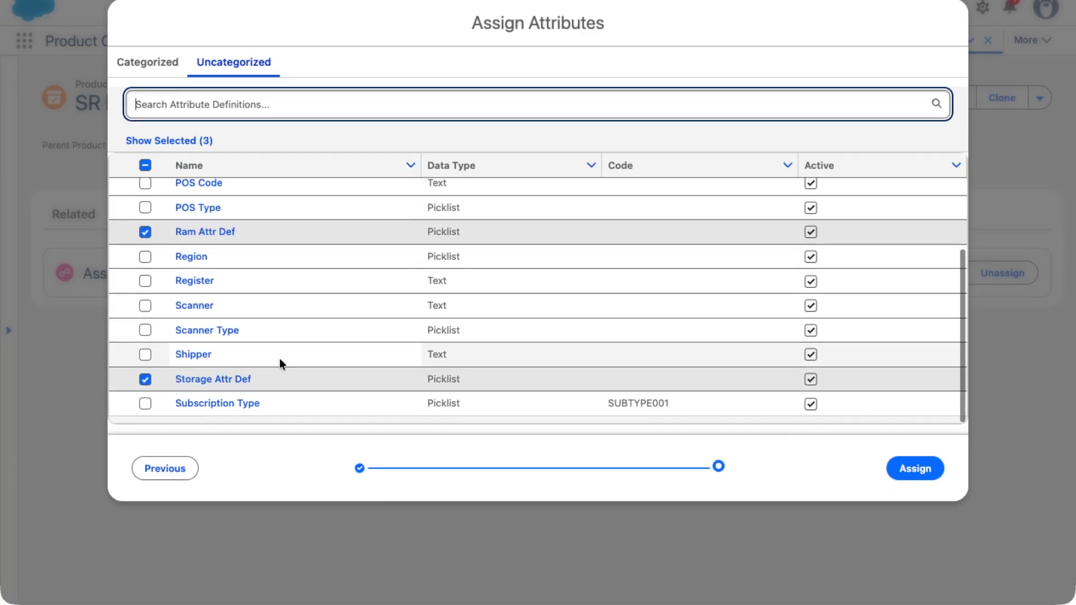
{"action": "left_click", "coordinate": [896, 467]}
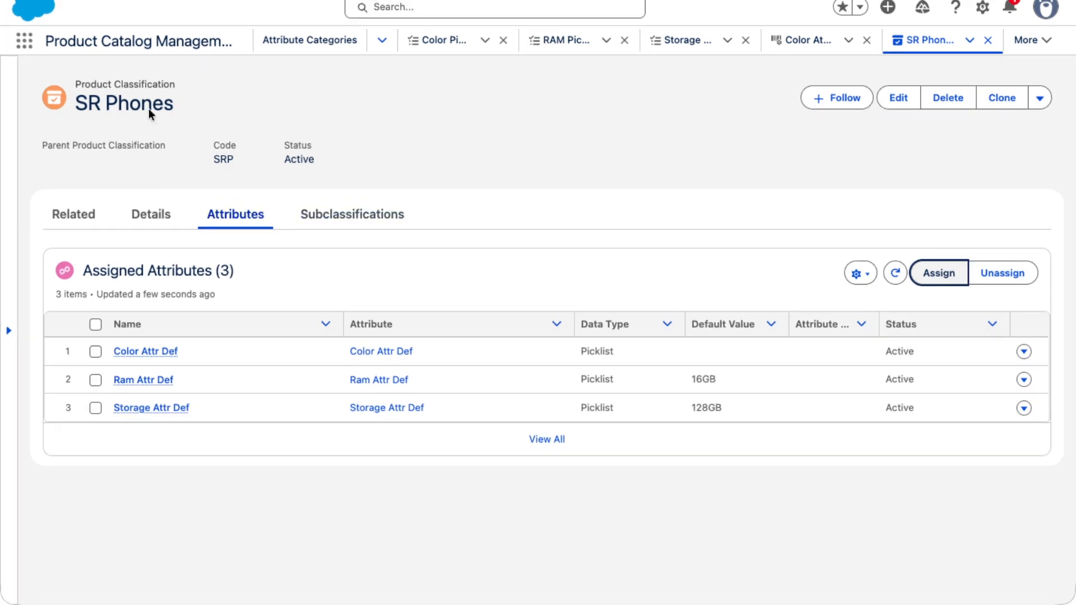
- Open Products through the App Launcher and start a new product with the Commercial record type
{"action": "left_click", "coordinate": [24, 41]}
{"action": "type", "text": "Produc"}
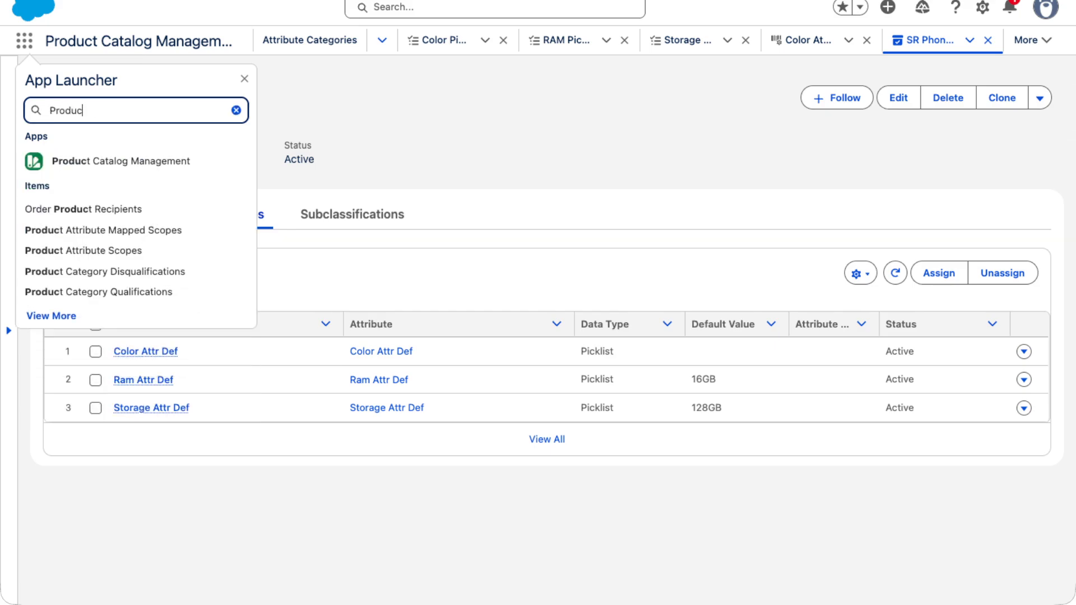
{"action": "type", "text": "to"}
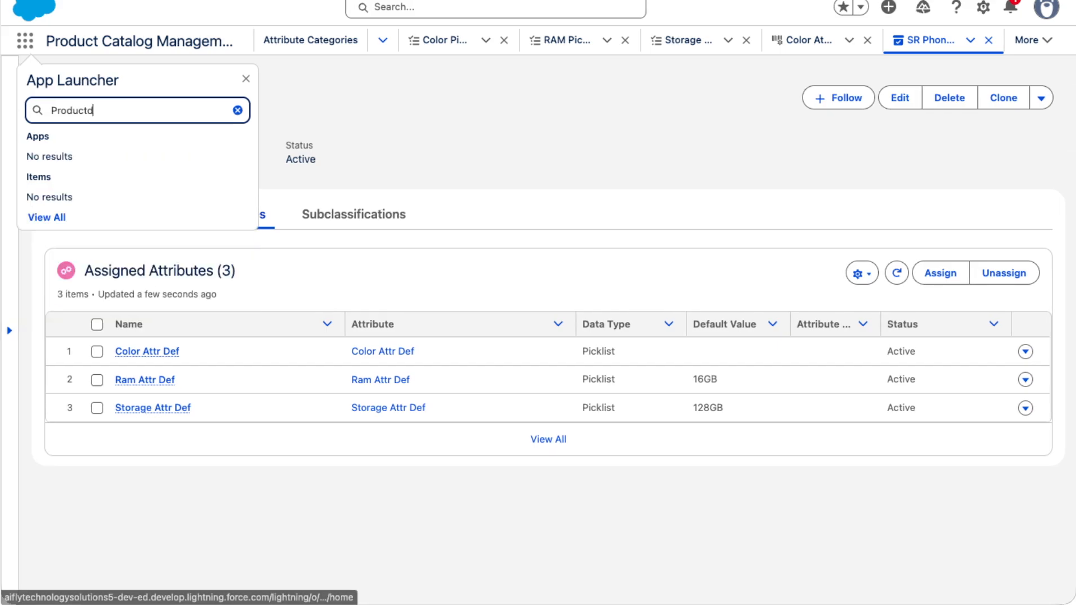
{"action": "key", "text": "BackSpace"}
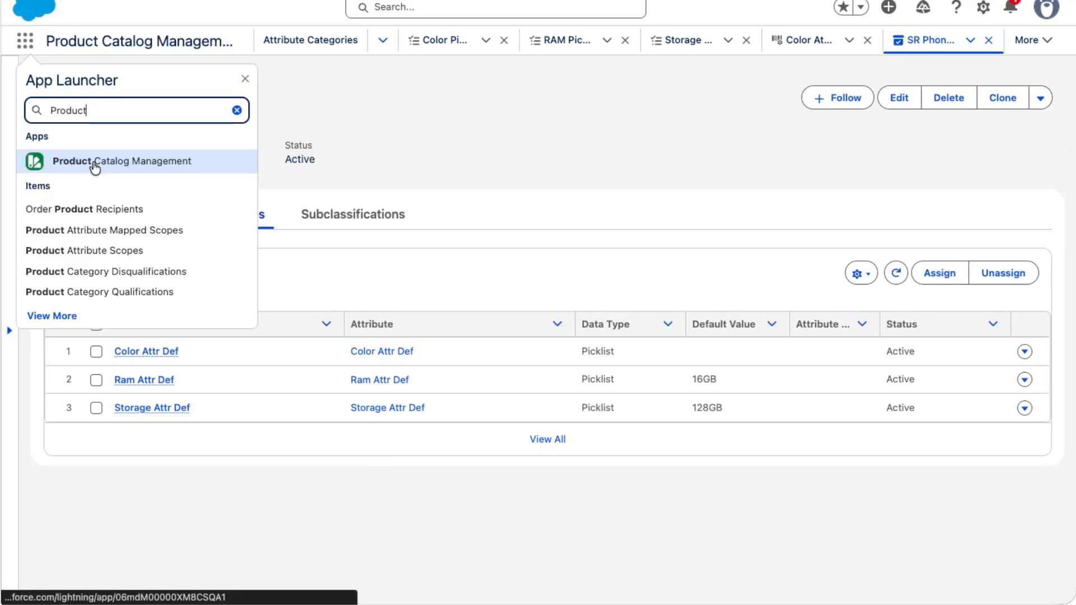
{"action": "type", "text": "s"}
{"action": "left_click", "coordinate": [49, 202]}
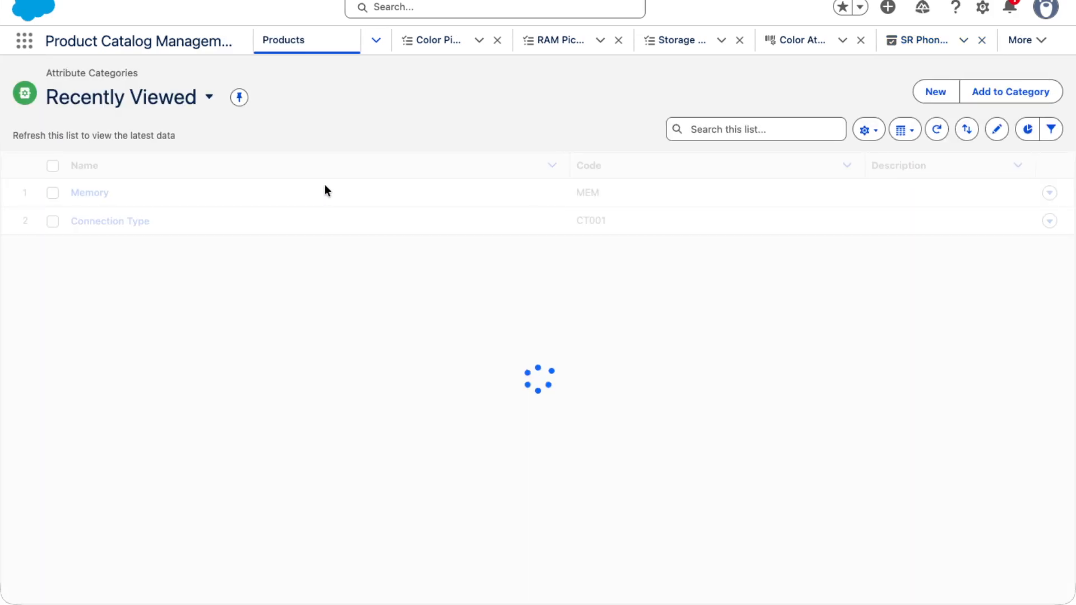
{"action": "left_click", "coordinate": [924, 94]}
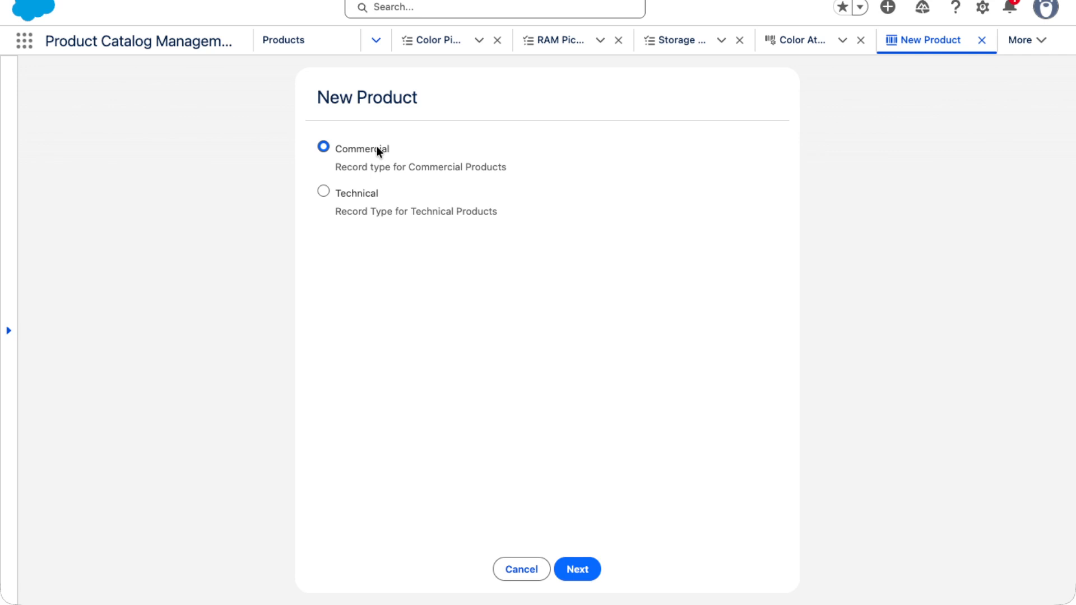
{"action": "left_click", "coordinate": [581, 571]}
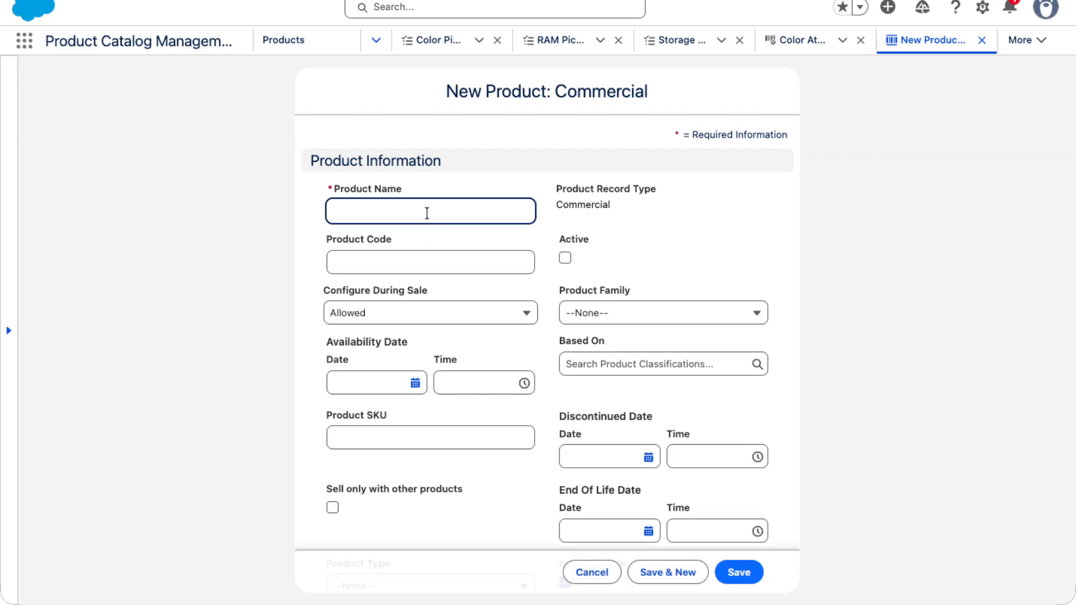
- Name the product Samsung S-26, set its product code to SS26, and mark it Active
{"action": "type", "text": "Sam"}
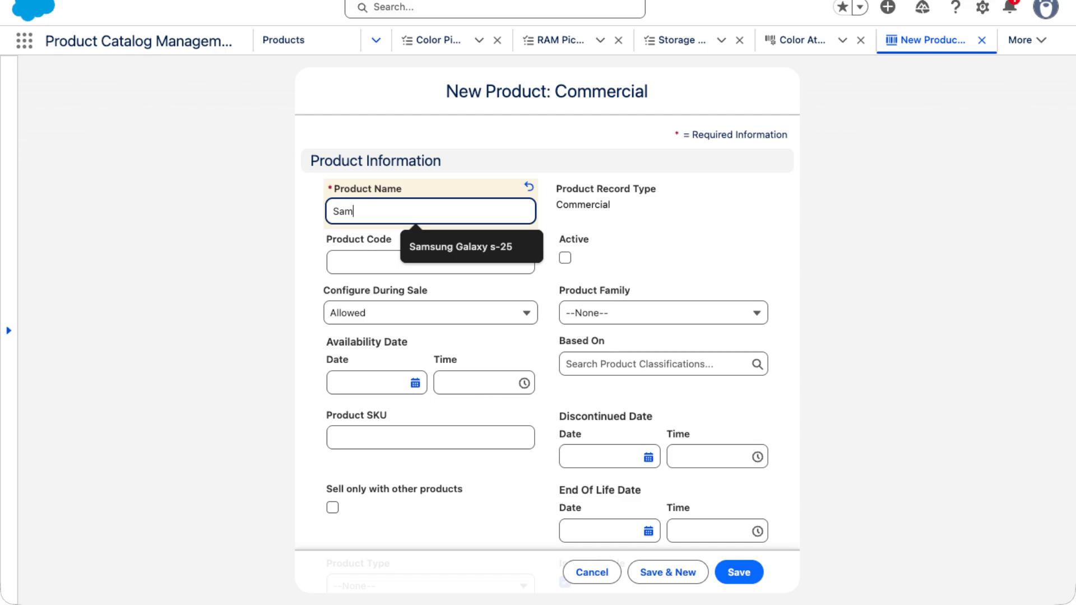
{"action": "type", "text": "sung S"}
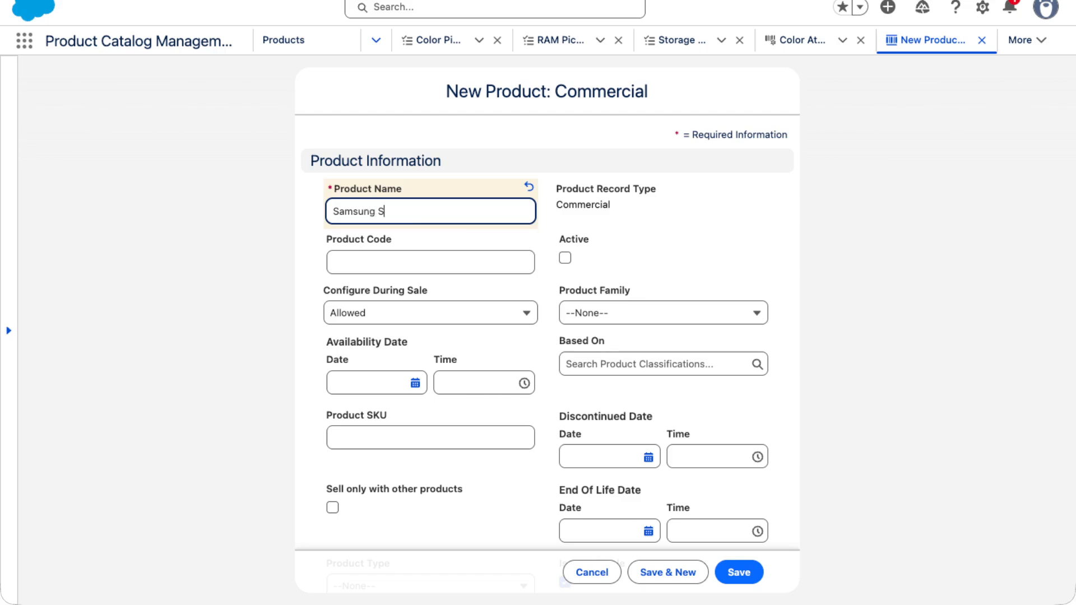
{"action": "type", "text": "-26"}
{"action": "left_click", "coordinate": [356, 263]}
{"action": "type", "text": "SS26"}
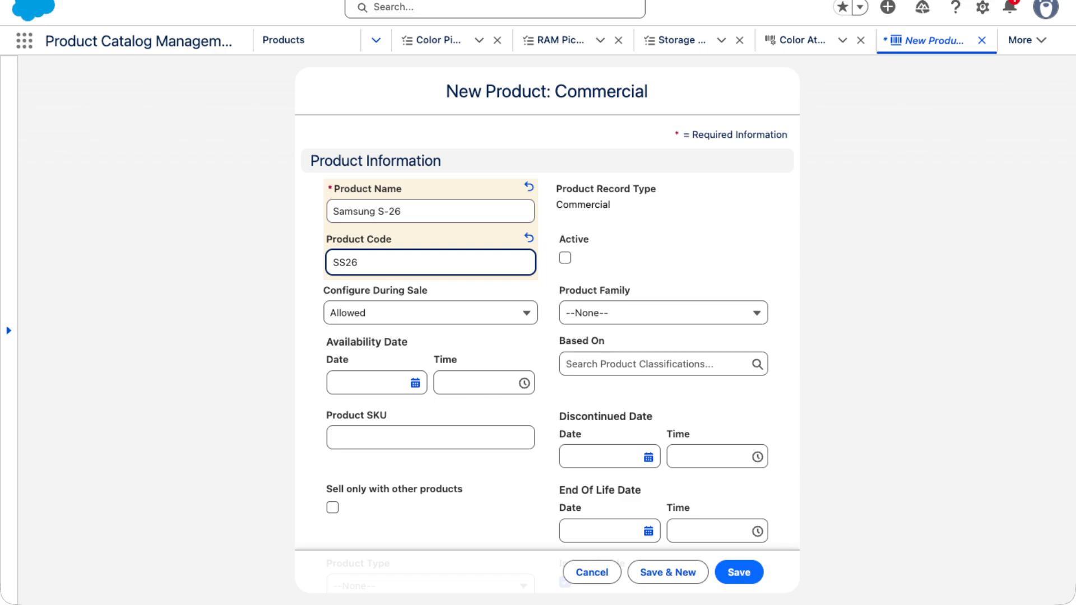
{"action": "left_click", "coordinate": [566, 259]}
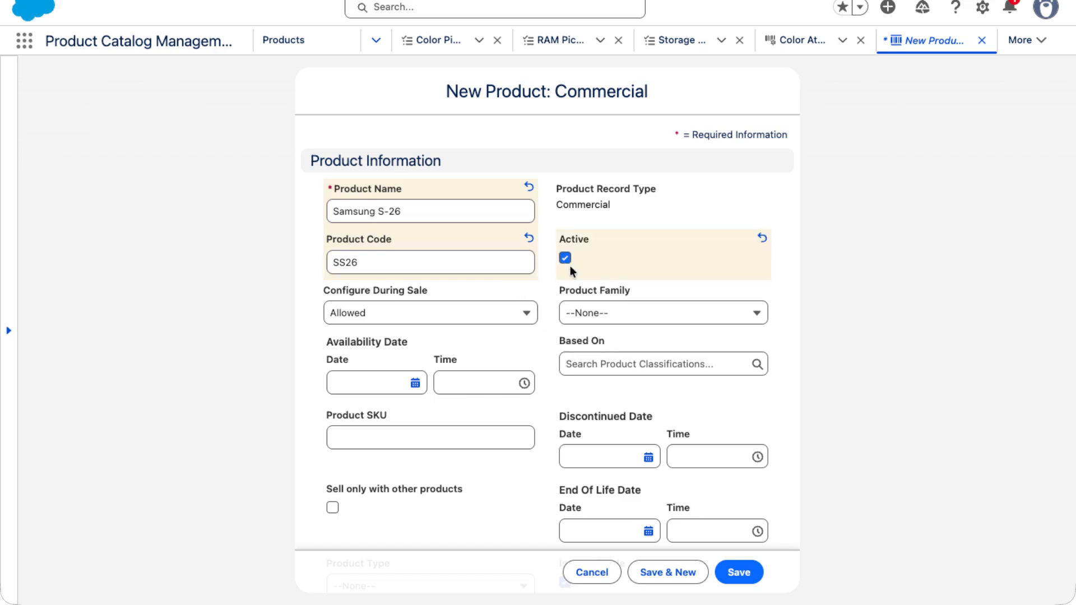
{"action": "scroll", "coordinate": [394, 341], "scroll_direction": "down", "scroll_amount": 1}
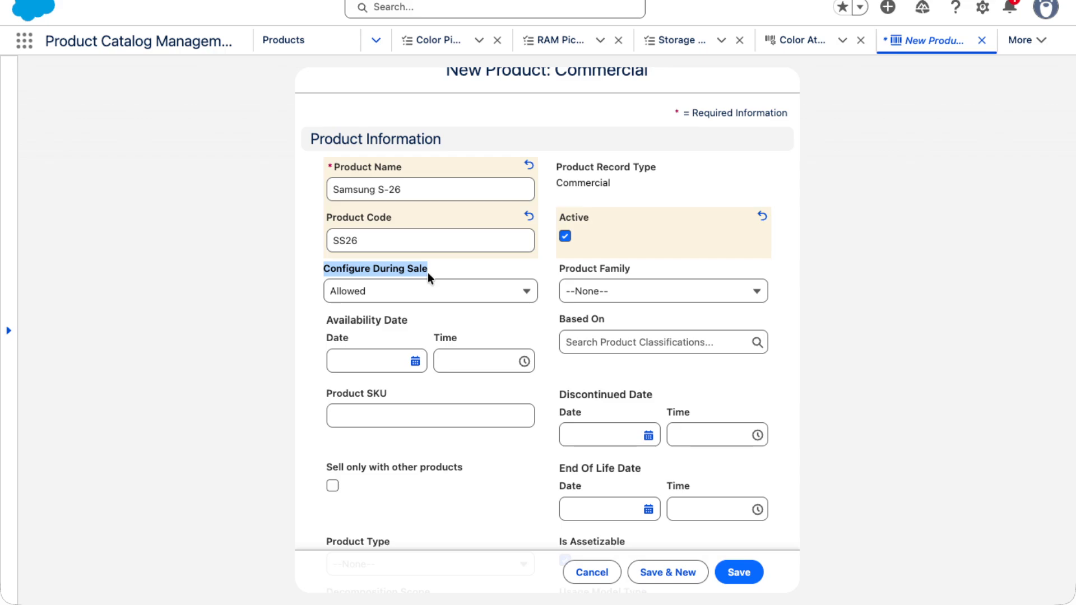
{"action": "left_click", "coordinate": [628, 285]}
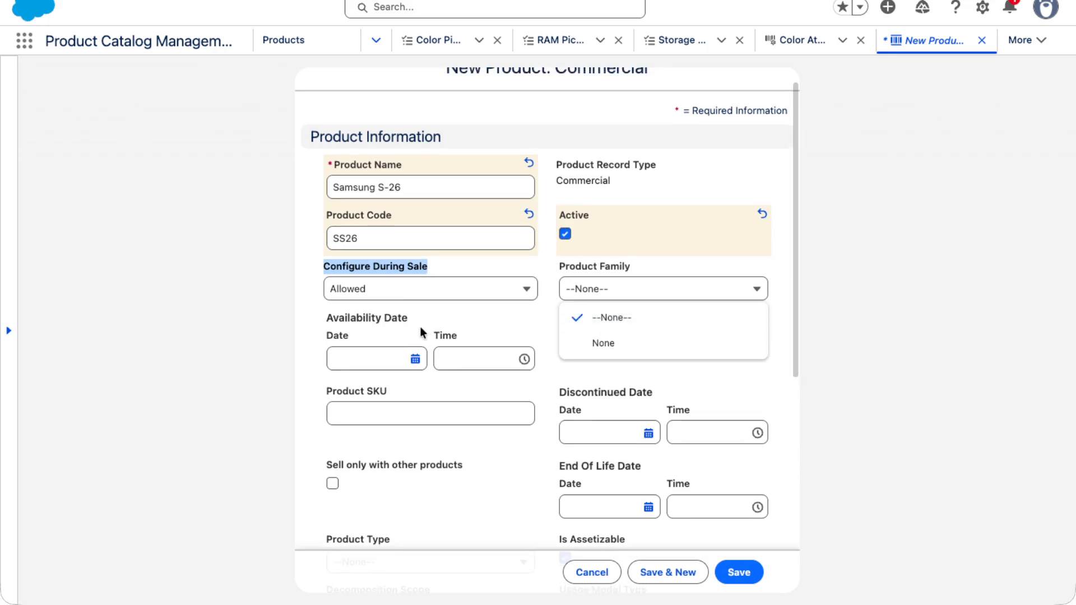
{"action": "left_click", "coordinate": [377, 341]}
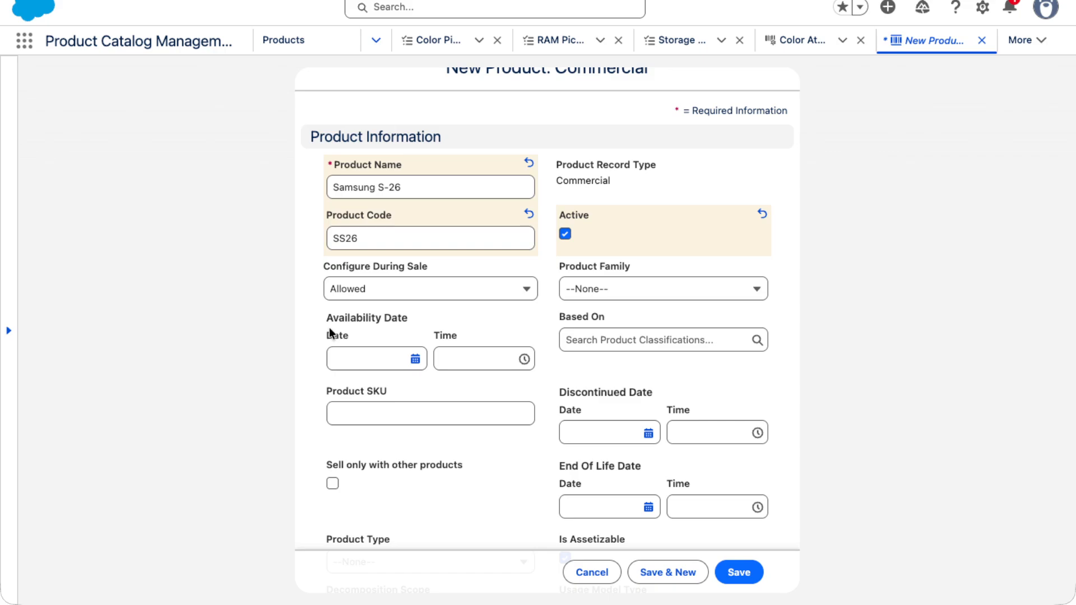
- Set the availability date to 19/06/2026 and base the product on the SR Phones classification
{"action": "left_click", "coordinate": [415, 358]}
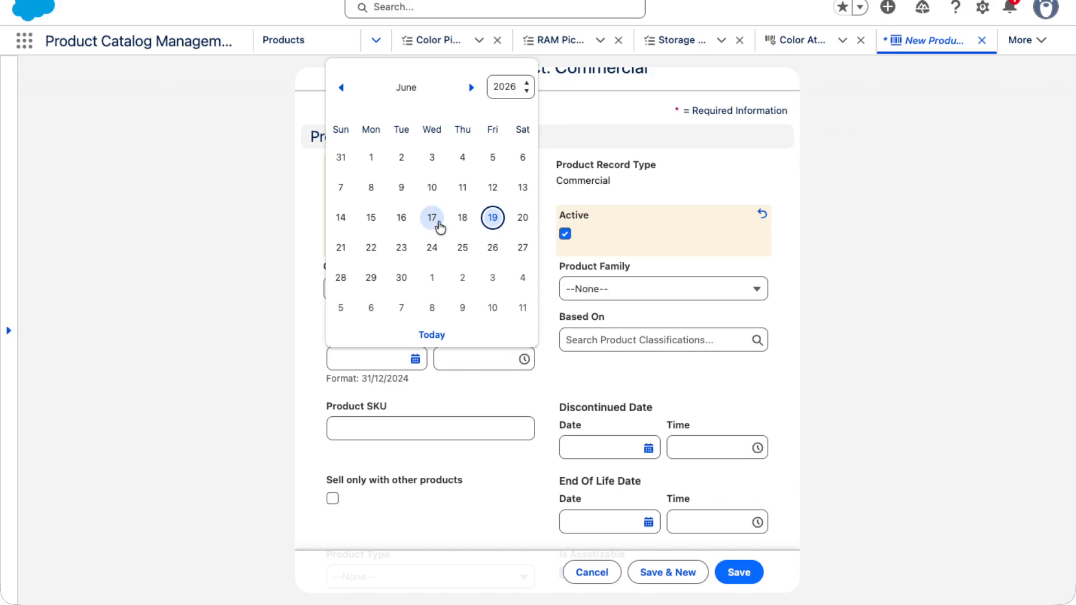
{"action": "left_click", "coordinate": [493, 217]}
{"action": "left_click", "coordinate": [415, 358]}
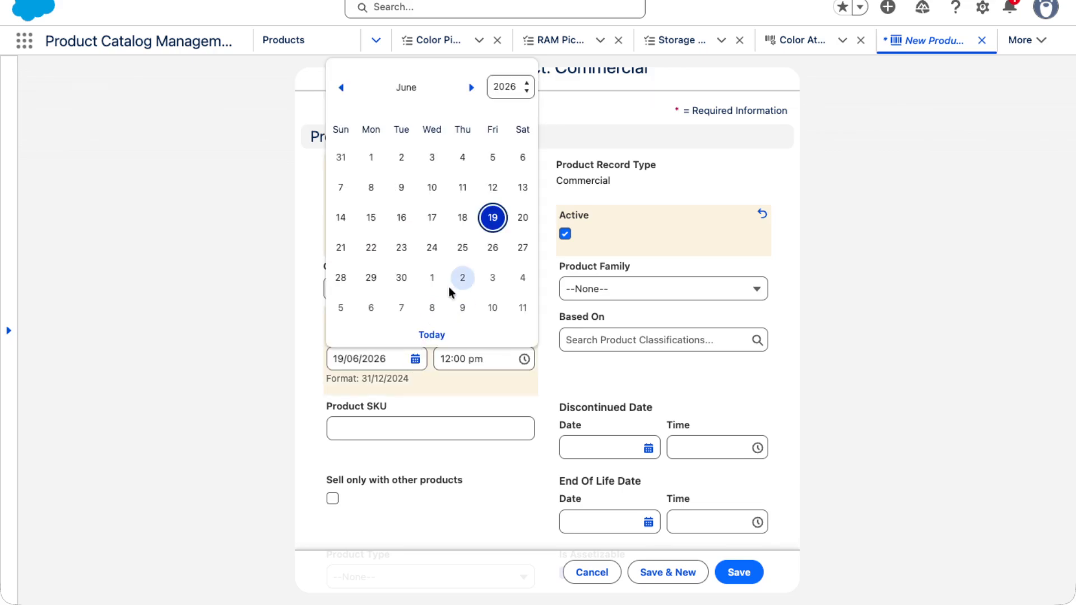
{"action": "left_click", "coordinate": [455, 376]}
{"action": "left_click", "coordinate": [666, 347]}
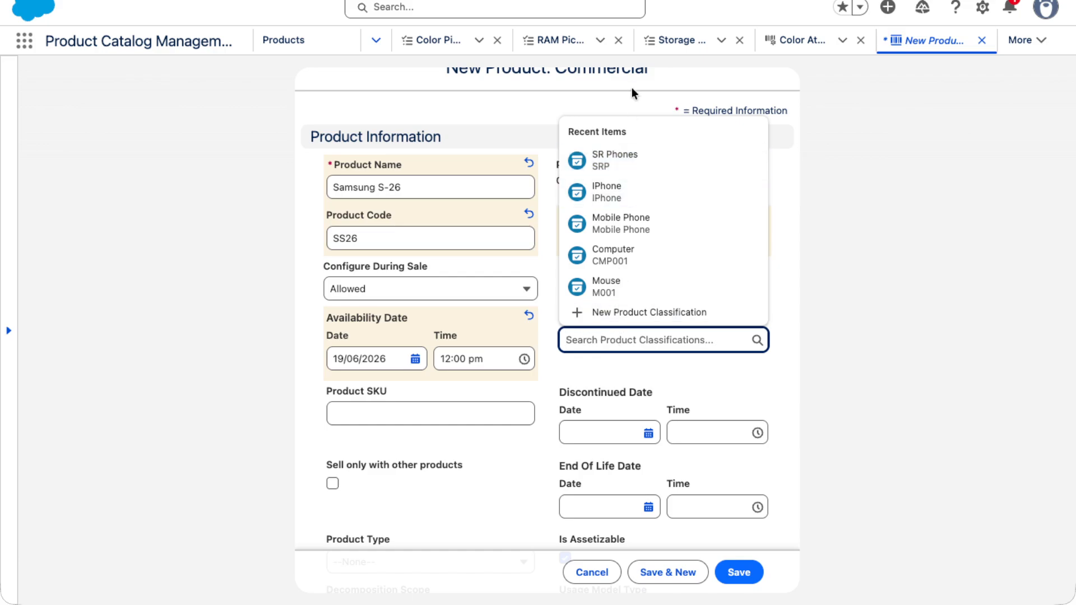
{"action": "left_click", "coordinate": [631, 162]}
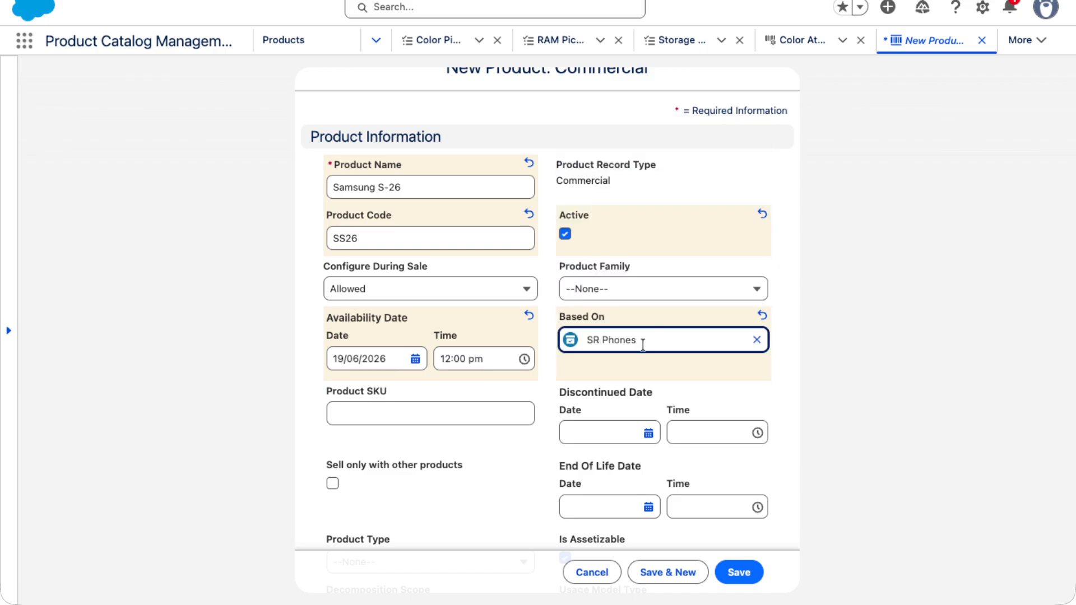
- Examine the choices for the optional Product Type, Decomposition Scope, Usage Model Type and Unit of Measure fields
{"action": "scroll", "coordinate": [531, 409], "scroll_direction": "down", "scroll_amount": 5}
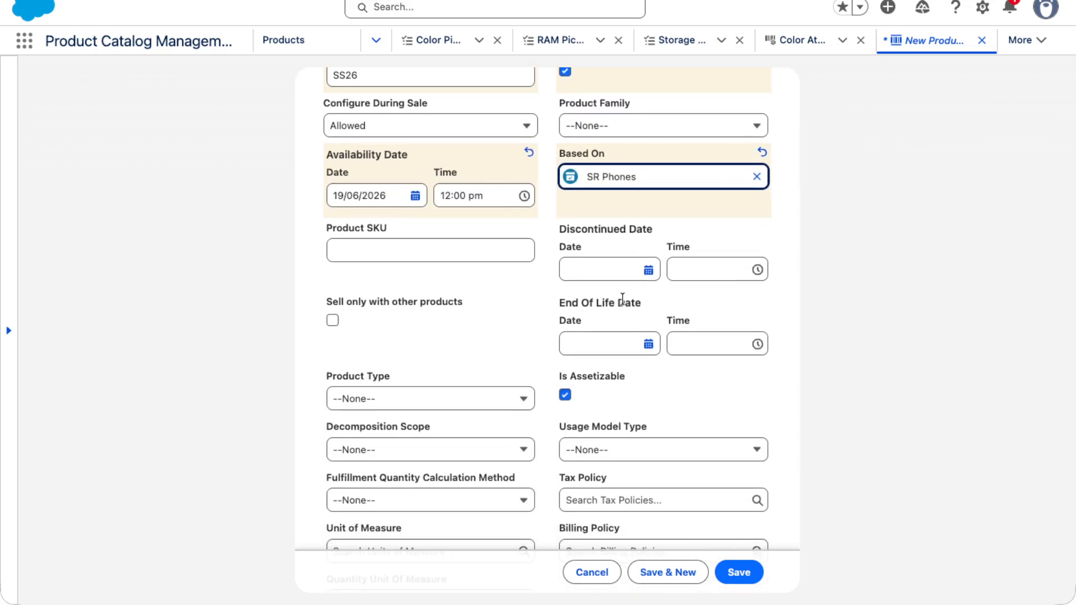
{"action": "scroll", "coordinate": [662, 411], "scroll_direction": "down", "scroll_amount": 4}
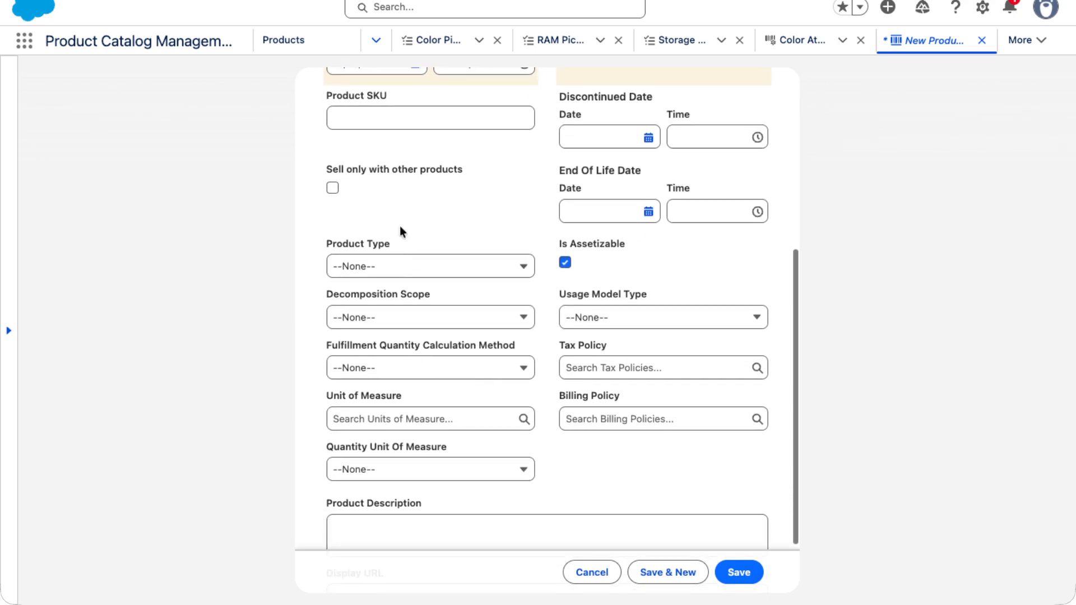
{"action": "scroll", "coordinate": [505, 232], "scroll_direction": "up", "scroll_amount": 1}
{"action": "left_click", "coordinate": [384, 307]}
{"action": "left_click", "coordinate": [410, 309]}
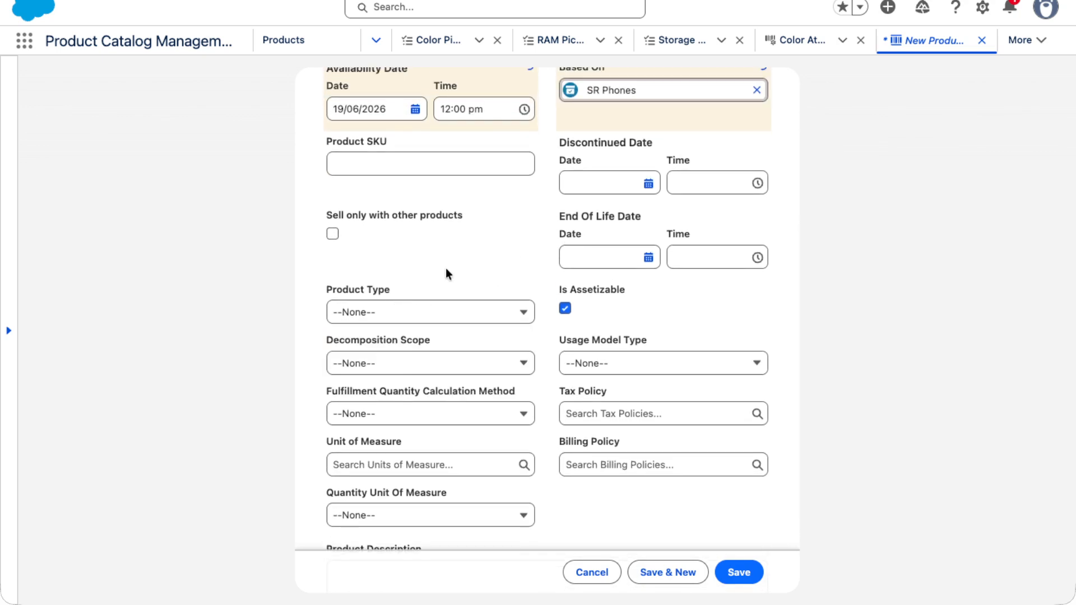
{"action": "left_click", "coordinate": [361, 317]}
{"action": "left_click", "coordinate": [359, 331]}
{"action": "left_click", "coordinate": [369, 291]}
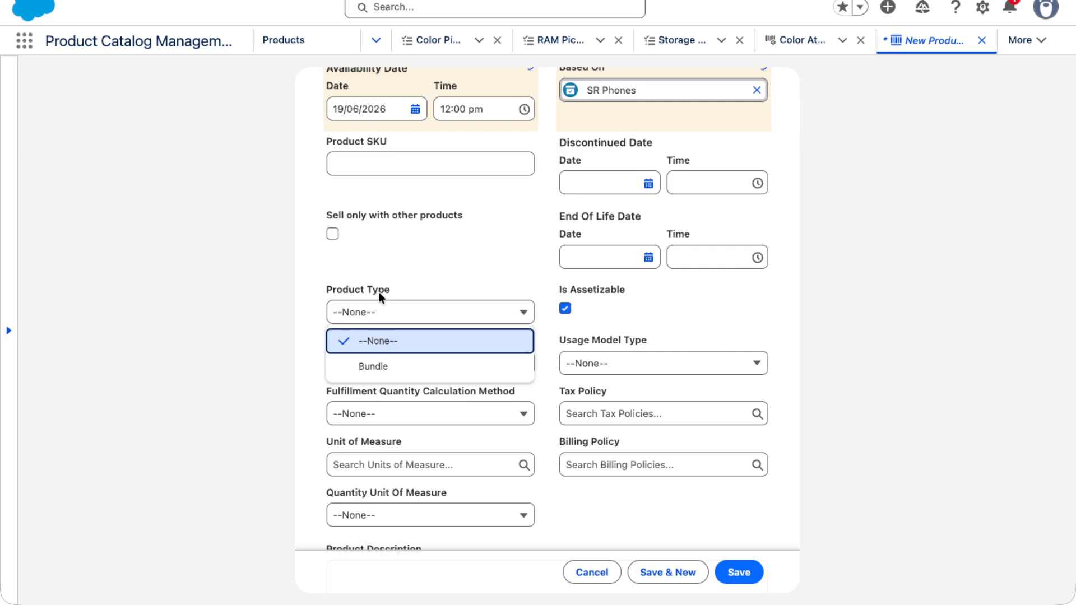
{"action": "scroll", "coordinate": [415, 268], "scroll_direction": "down", "scroll_amount": 1}
{"action": "left_click", "coordinate": [415, 268]}
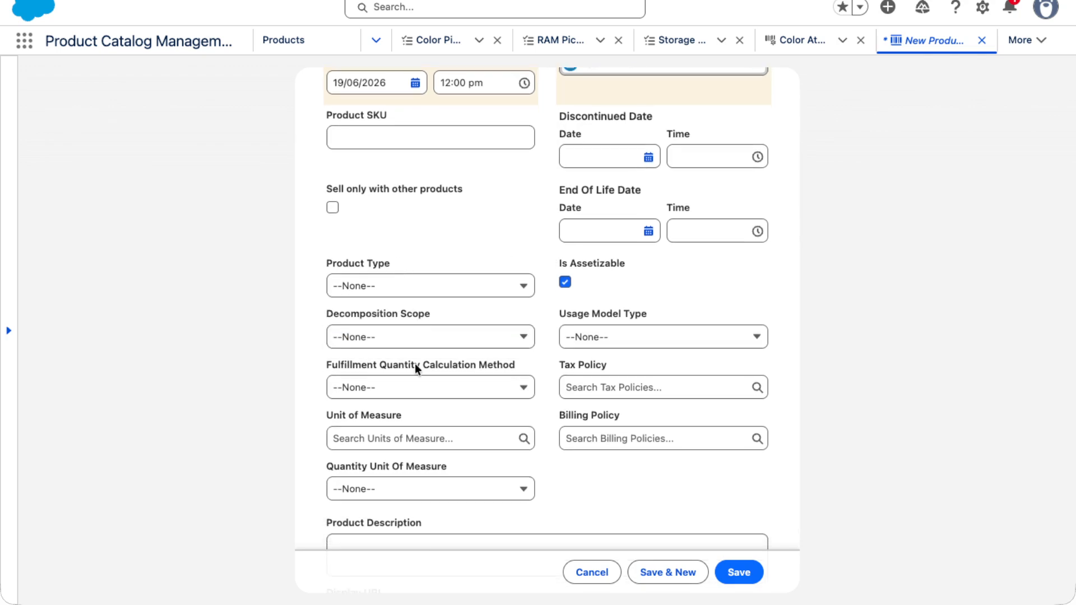
{"action": "left_click", "coordinate": [392, 343]}
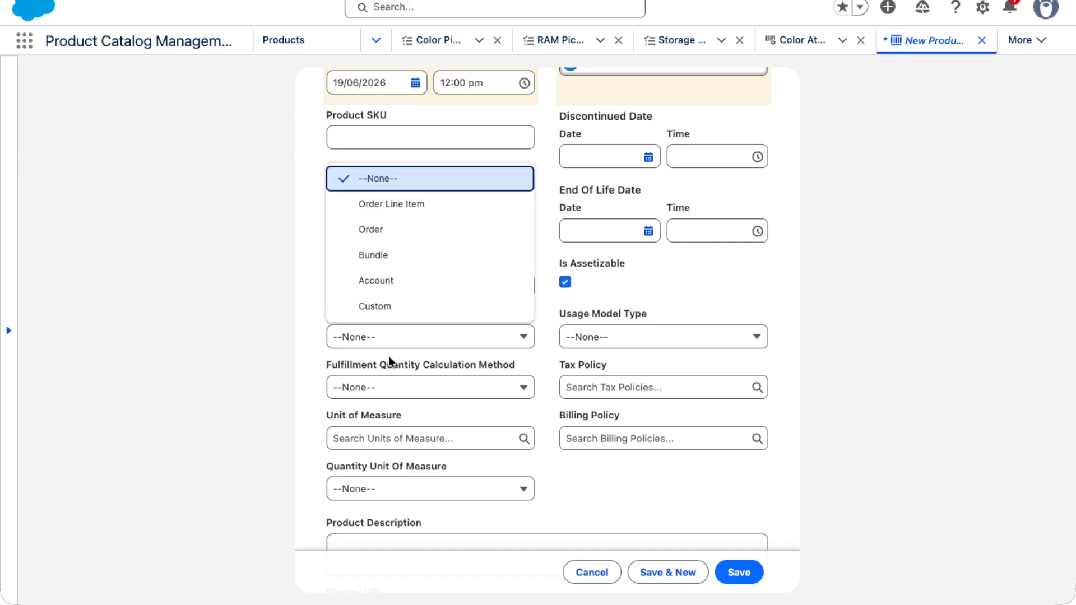
{"action": "left_click", "coordinate": [401, 383]}
{"action": "left_click", "coordinate": [754, 366]}
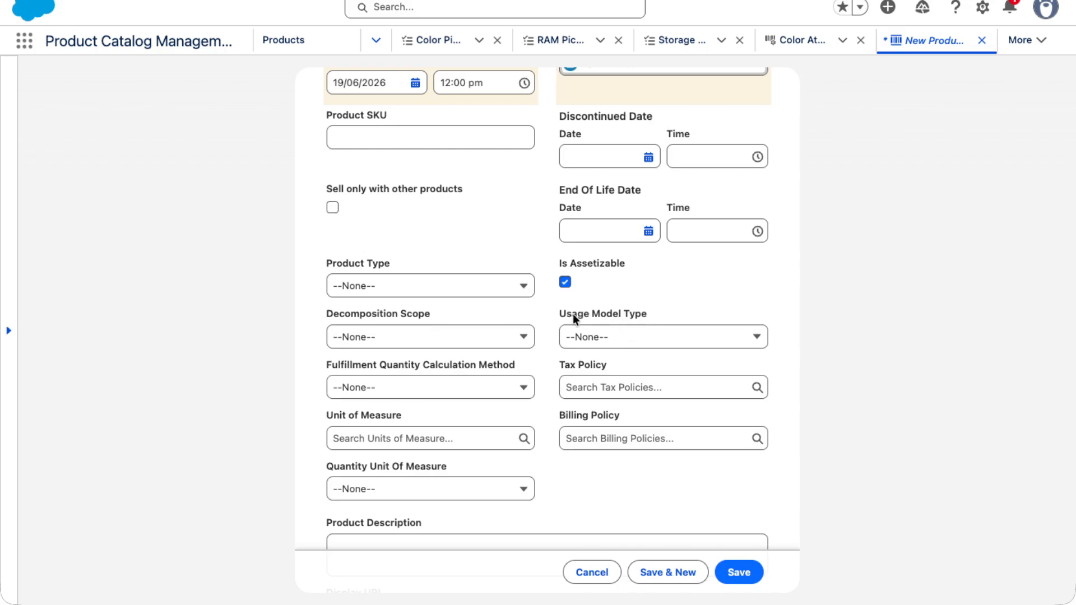
{"action": "left_click", "coordinate": [594, 338]}
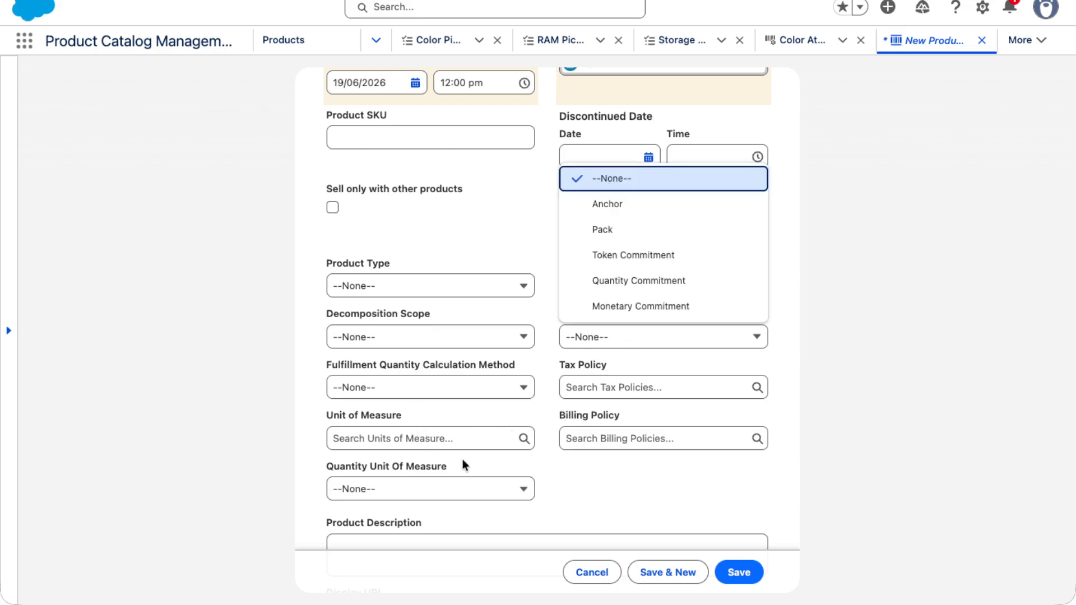
{"action": "left_click", "coordinate": [635, 476]}
{"action": "scroll", "coordinate": [477, 476], "scroll_direction": "down", "scroll_amount": 1}
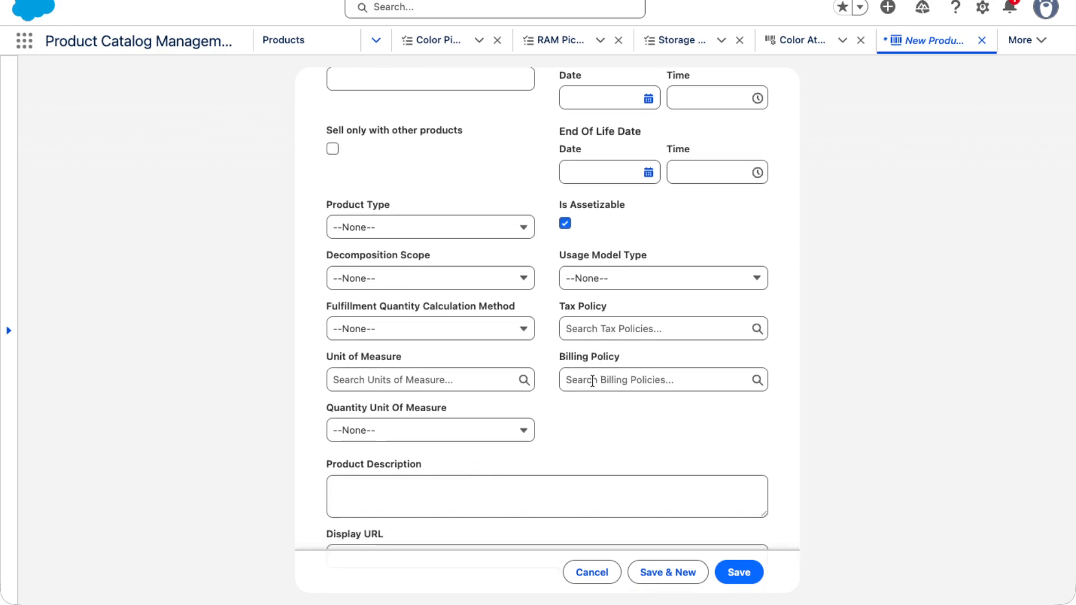
{"action": "left_click", "coordinate": [383, 383]}
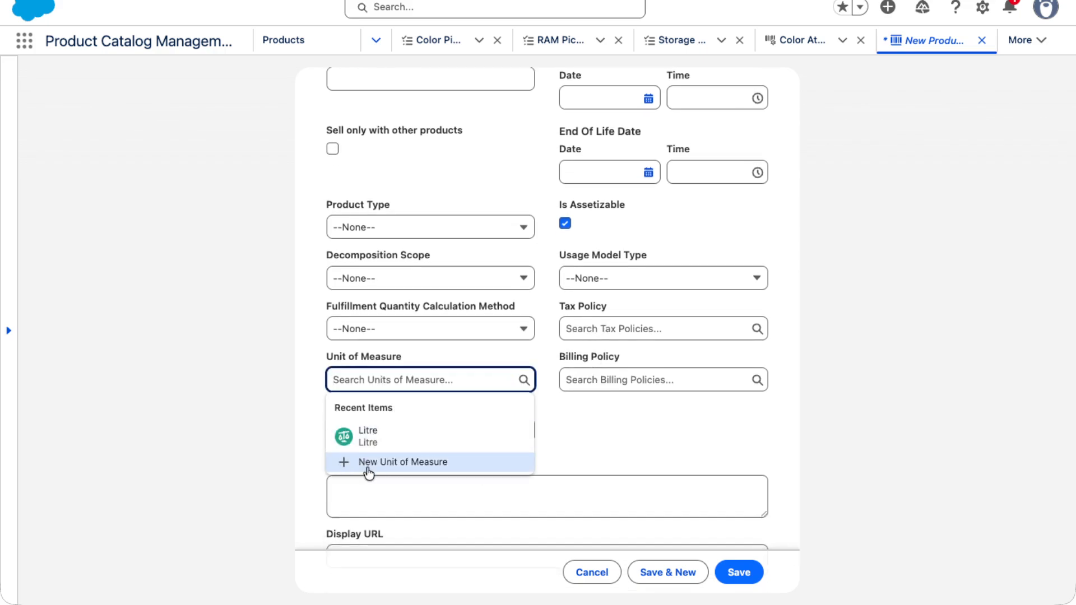
{"action": "left_click", "coordinate": [661, 443]}
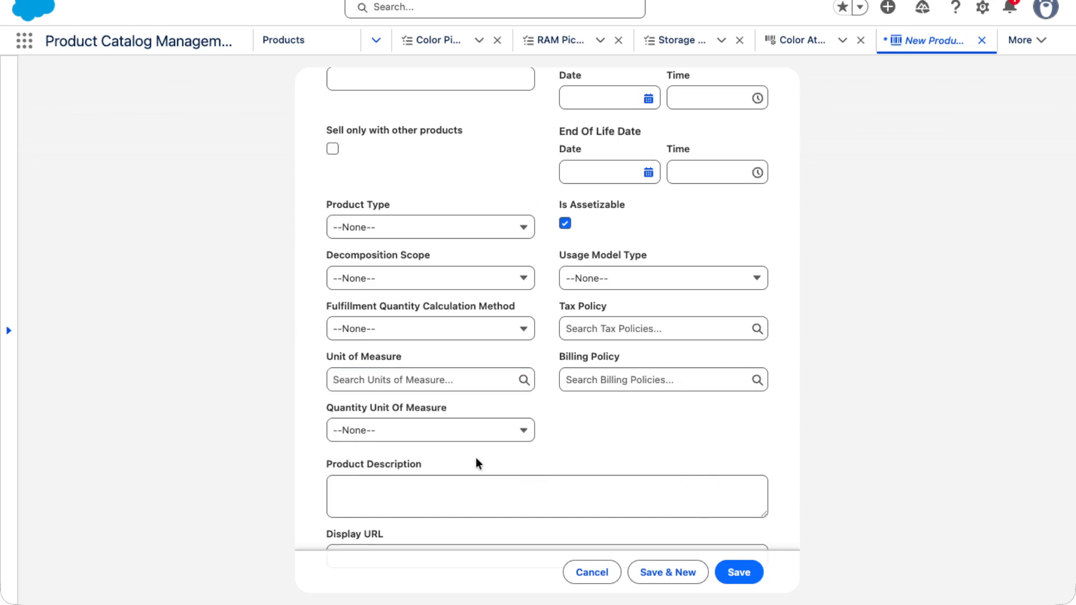
{"action": "scroll", "coordinate": [475, 457], "scroll_direction": "up", "scroll_amount": 2}
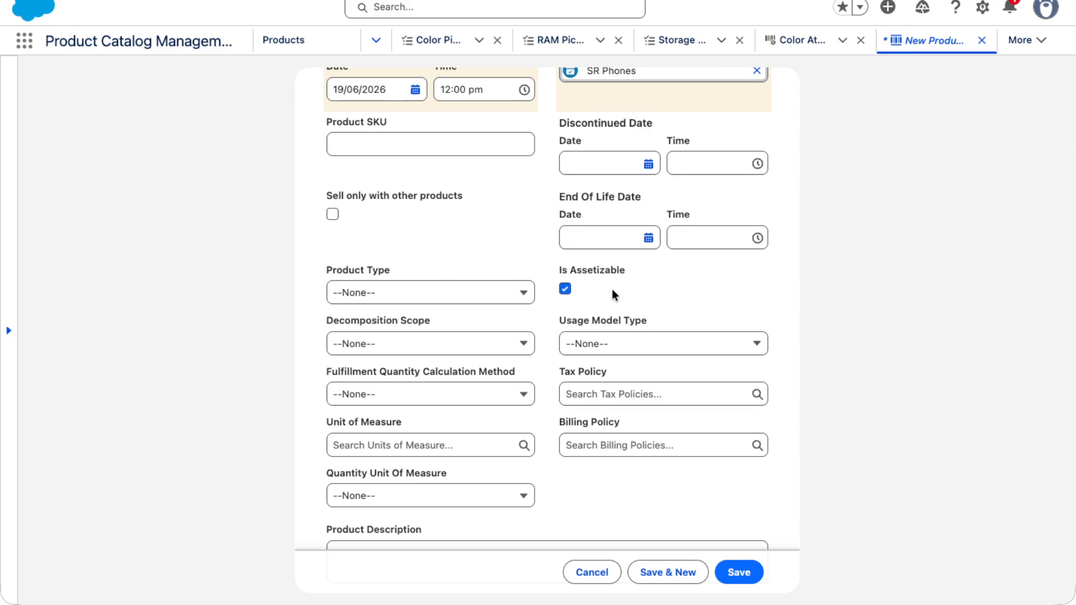
{"action": "scroll", "coordinate": [568, 420], "scroll_direction": "down", "scroll_amount": 3}
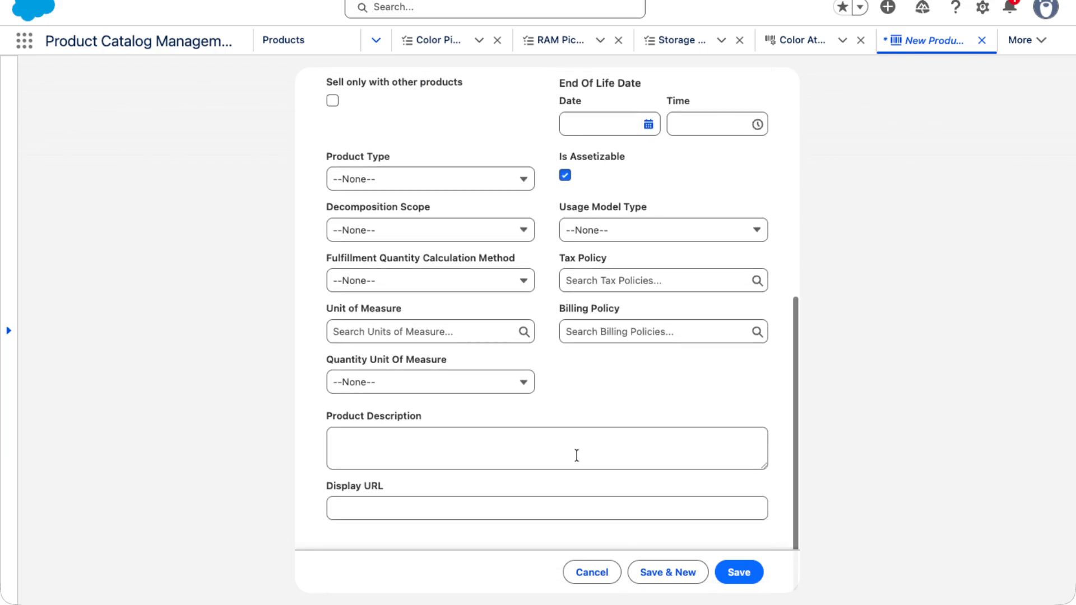
- Save the new Samsung S-26 product with the entered details
{"action": "left_click", "coordinate": [340, 510]}
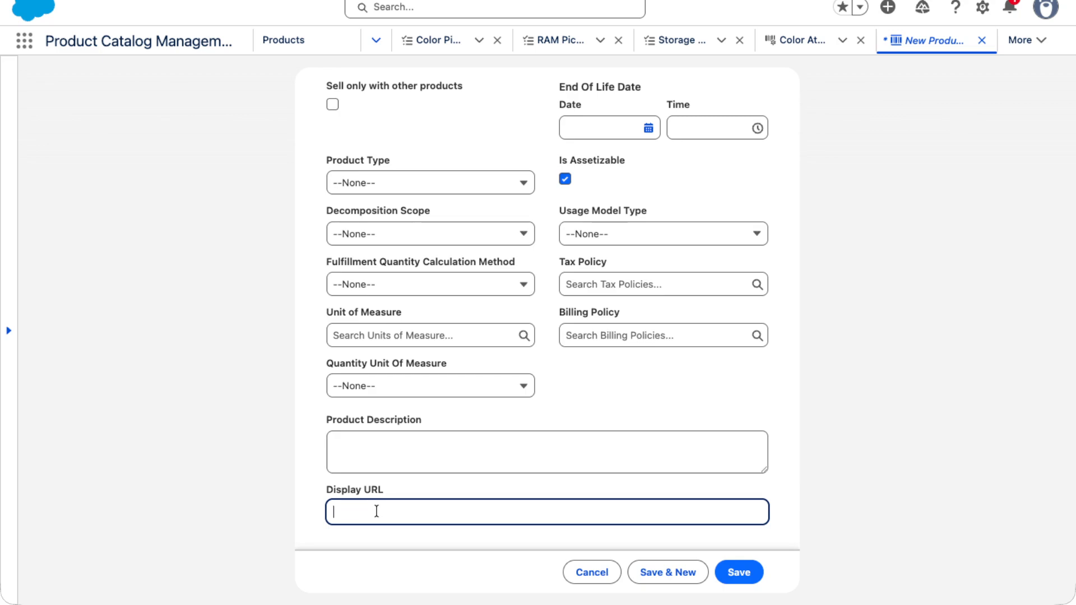
{"action": "left_click", "coordinate": [739, 572]}
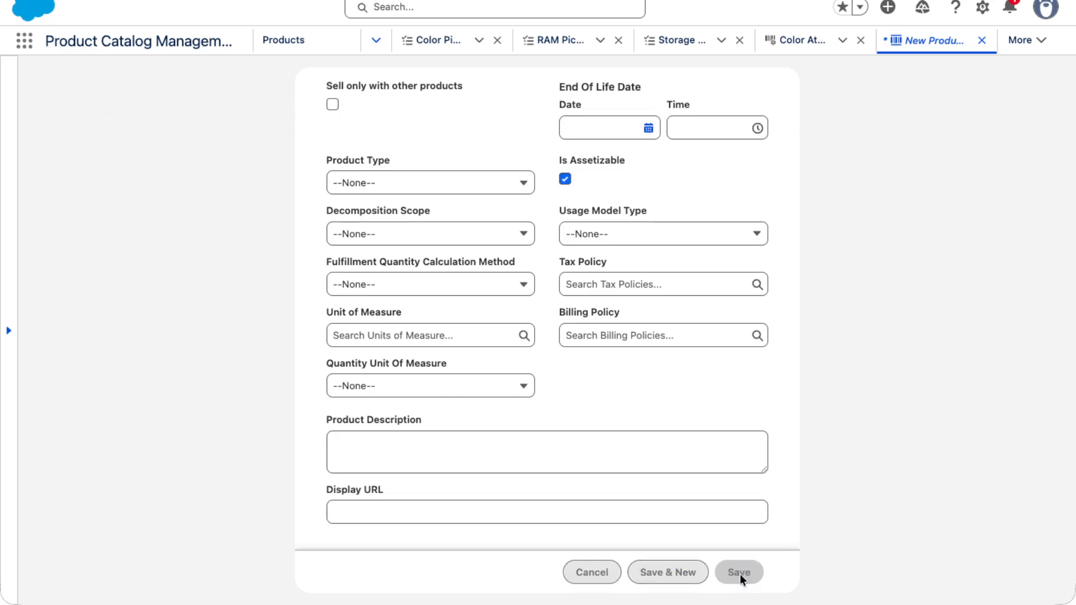
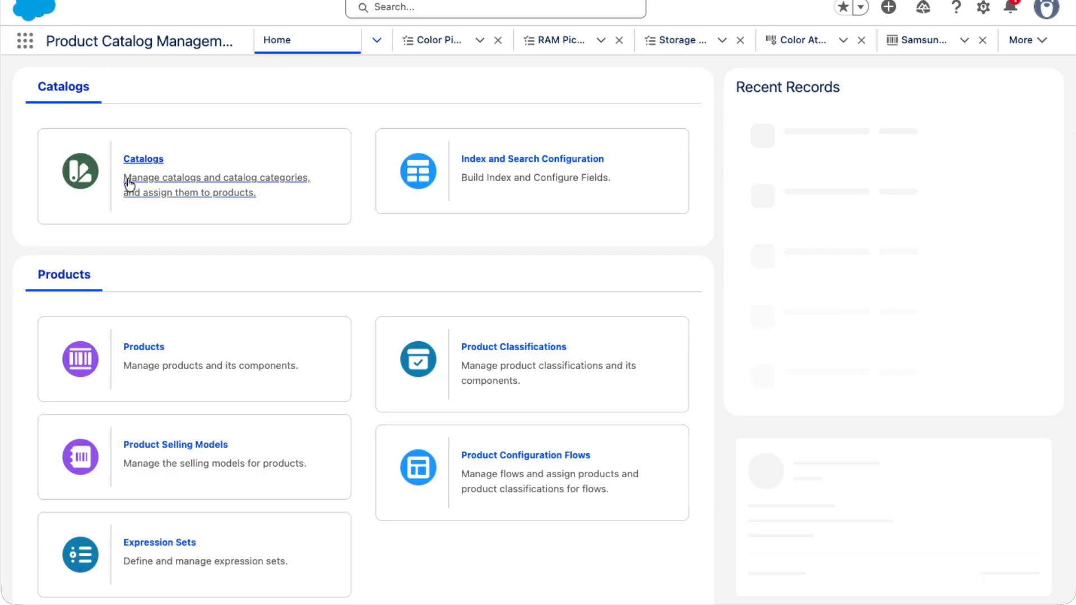
- Open the Shree Ram Electronic Store catalog and review its details and its list of categories
{"action": "left_click", "coordinate": [165, 186]}
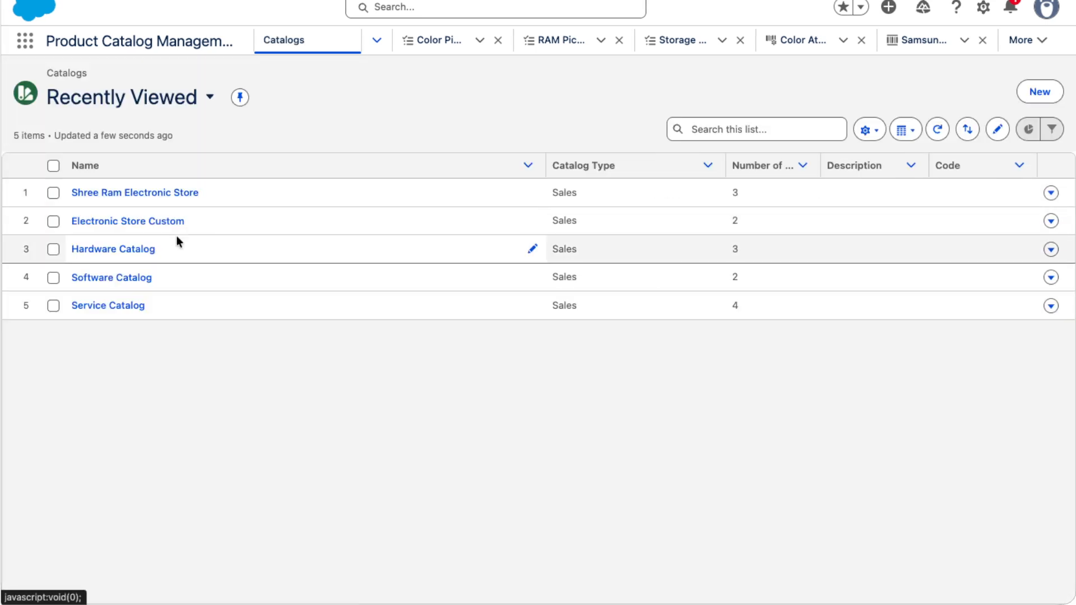
{"action": "left_click", "coordinate": [1034, 101]}
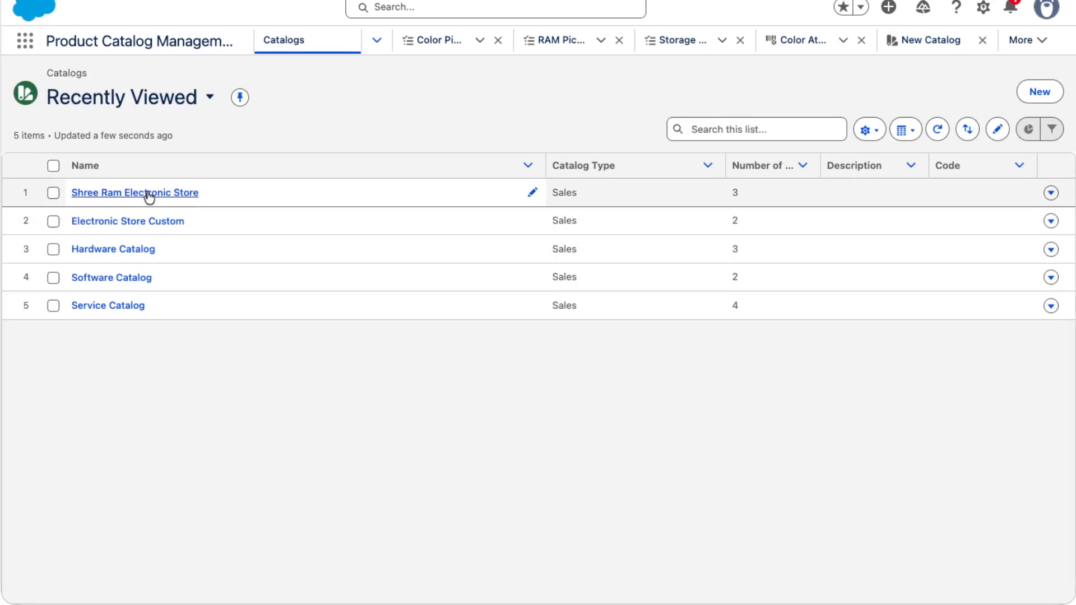
{"action": "left_click", "coordinate": [147, 193]}
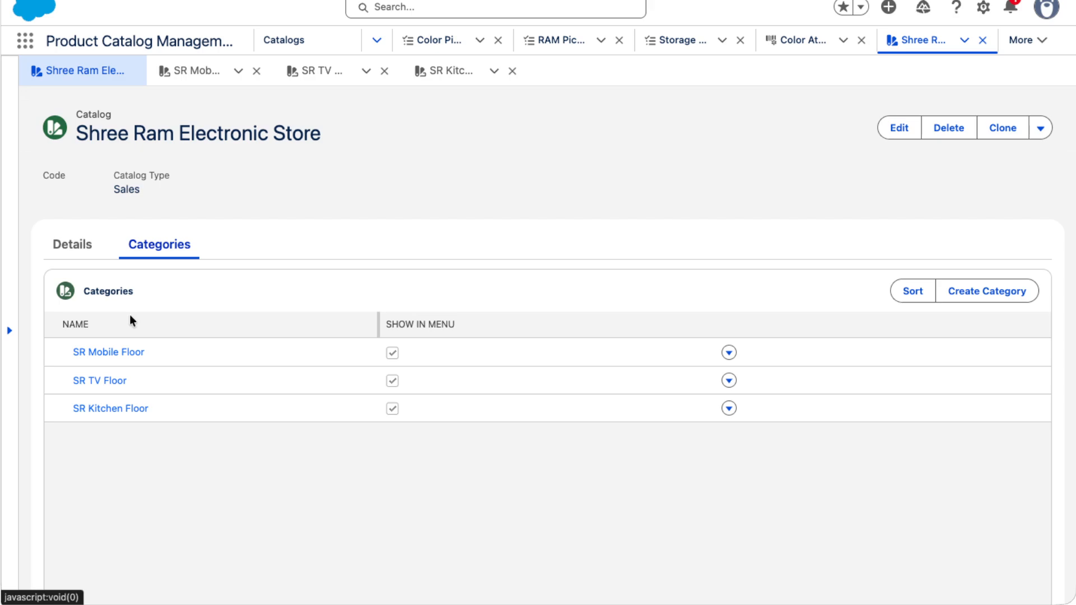
{"action": "left_click", "coordinate": [66, 242]}
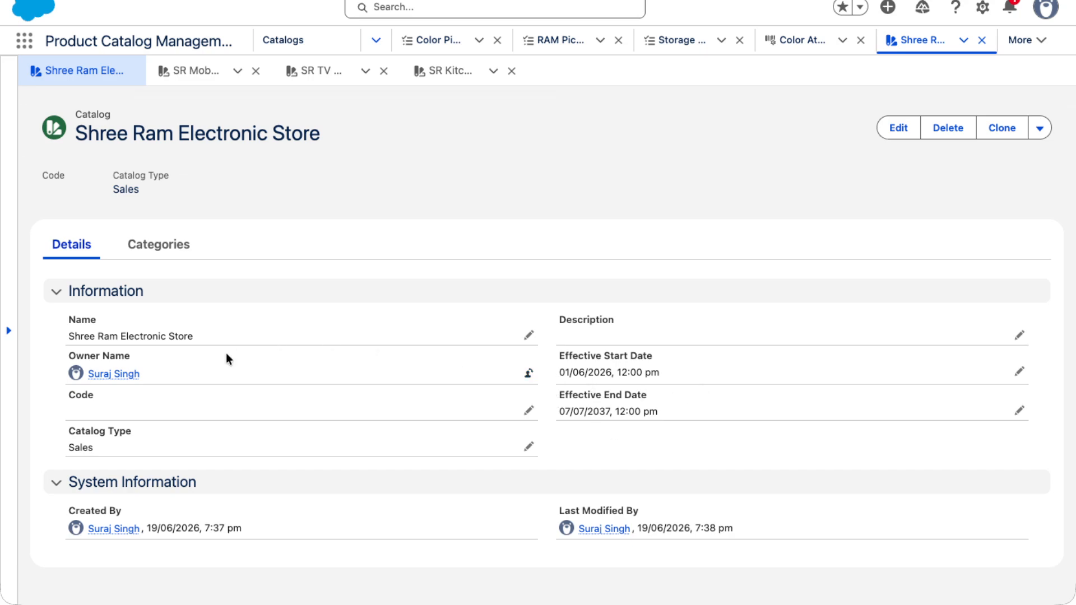
{"action": "left_click", "coordinate": [139, 244]}
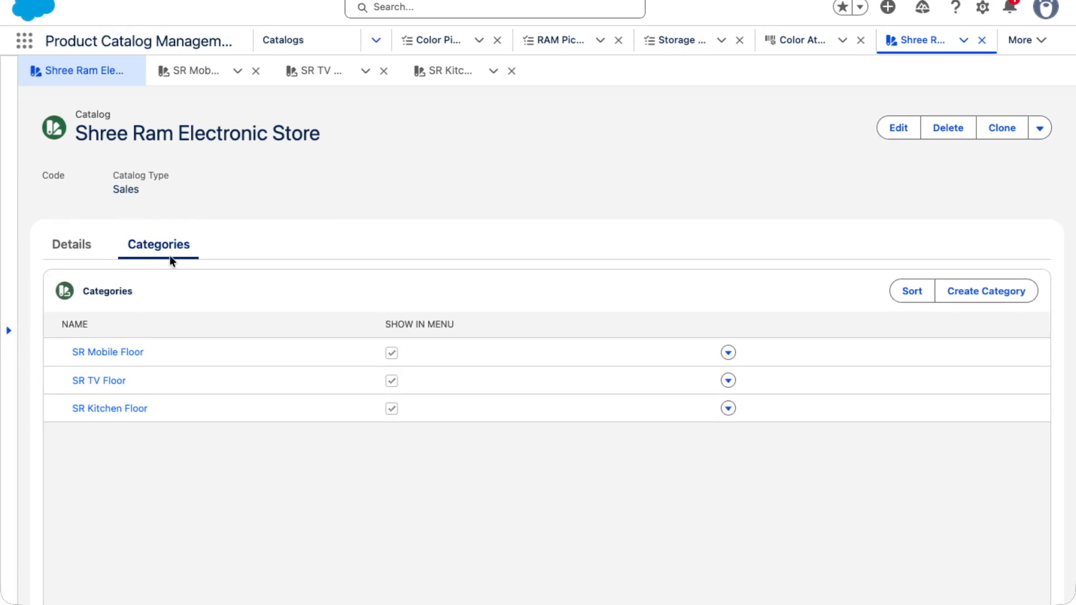
{"action": "left_click", "coordinate": [75, 245]}
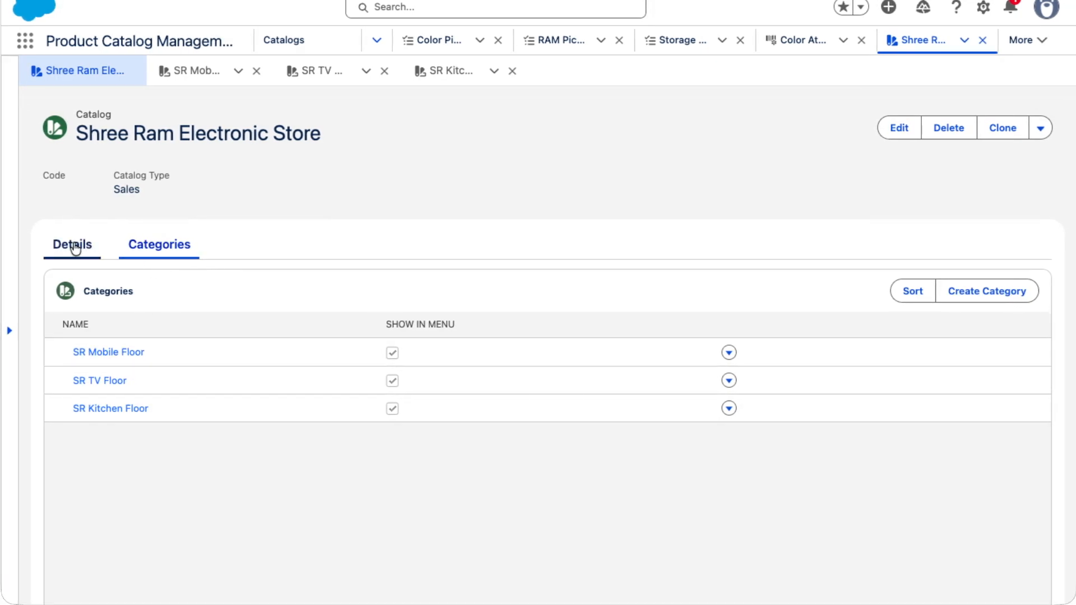
{"action": "left_click", "coordinate": [159, 247]}
{"action": "scroll", "coordinate": [653, 293], "scroll_direction": "down", "scroll_amount": 2}
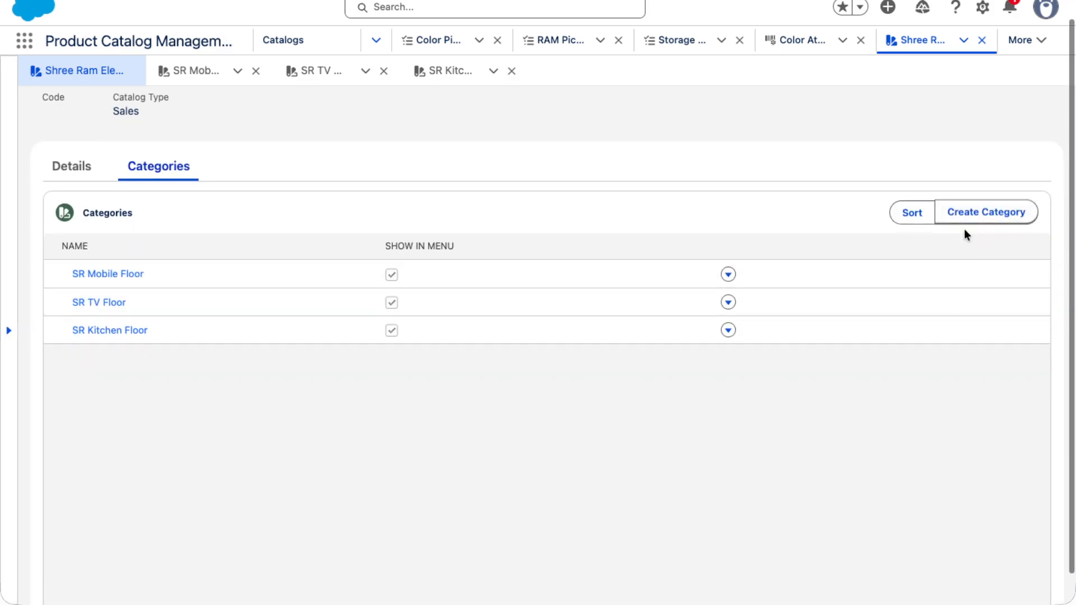
{"action": "scroll", "coordinate": [966, 233], "scroll_direction": "up", "scroll_amount": 2}
{"action": "left_click", "coordinate": [982, 292]}
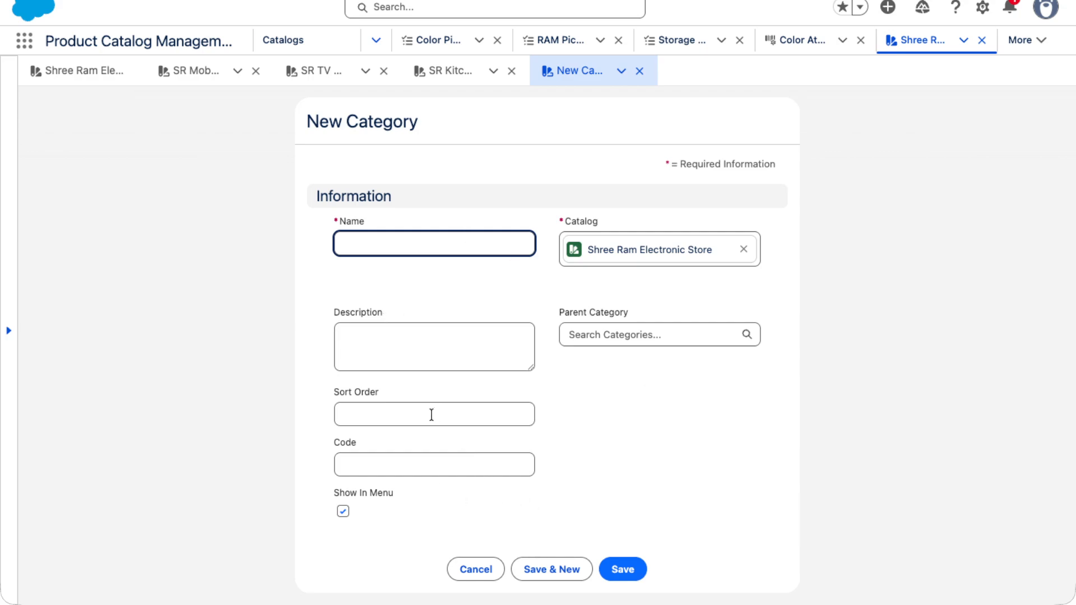
{"action": "left_click", "coordinate": [476, 569]}
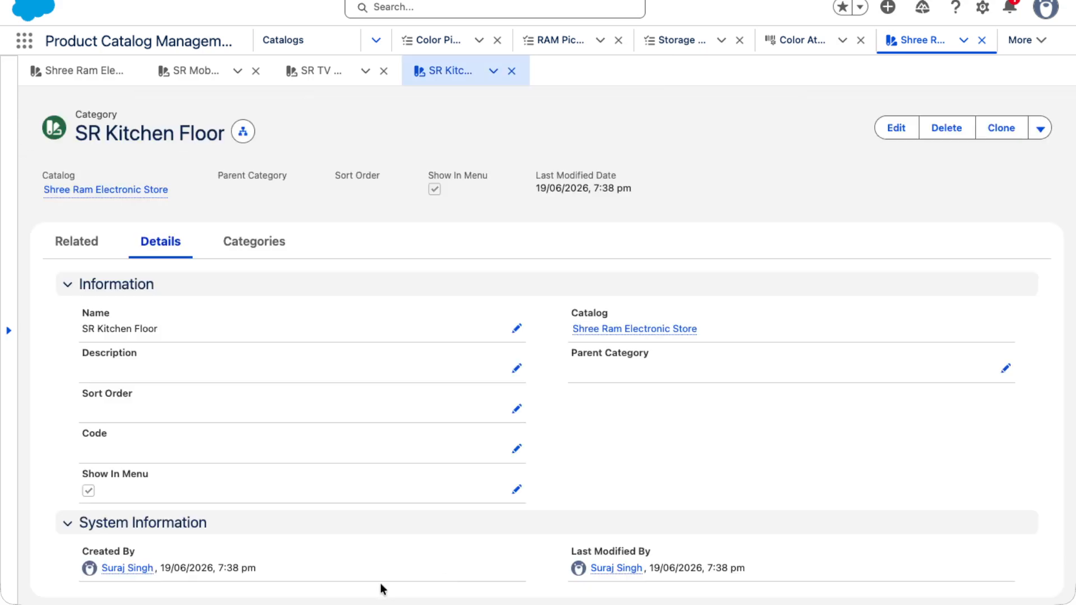
{"action": "left_click", "coordinate": [84, 242]}
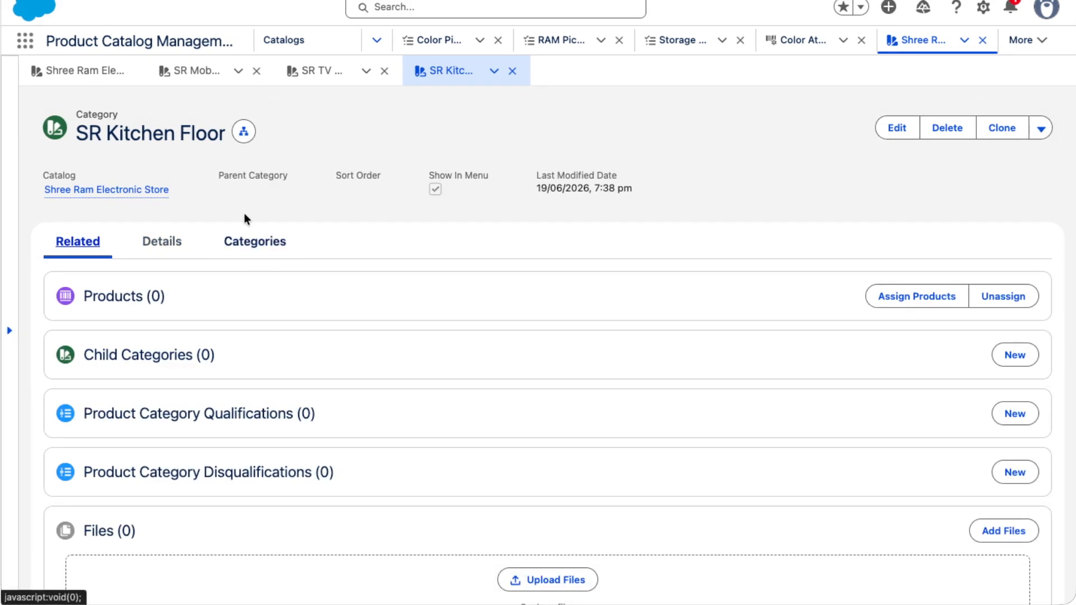
{"action": "left_click", "coordinate": [1014, 354]}
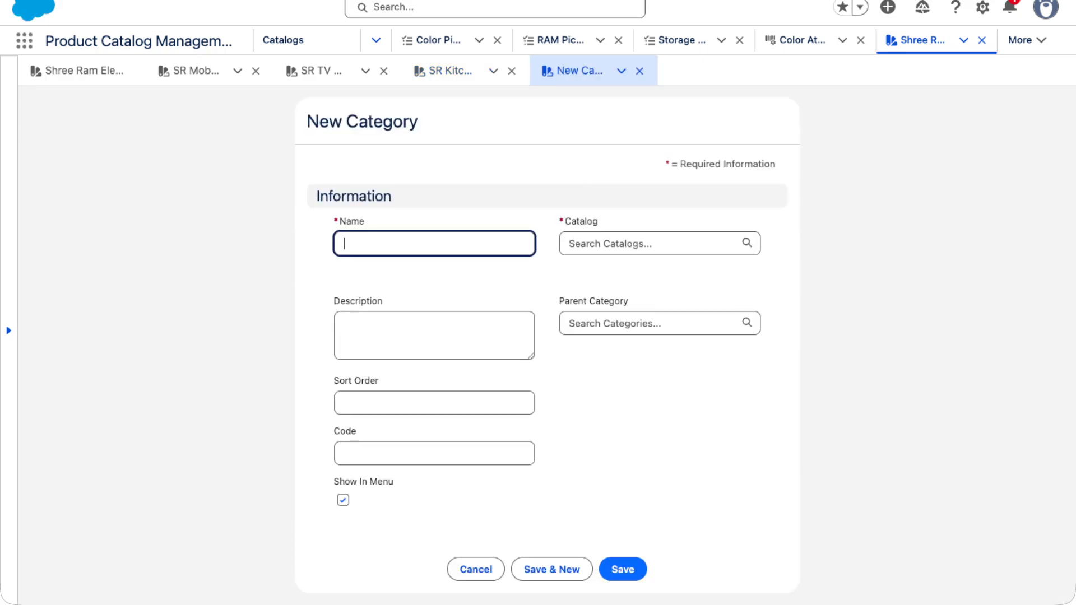
{"action": "left_click", "coordinate": [77, 70]}
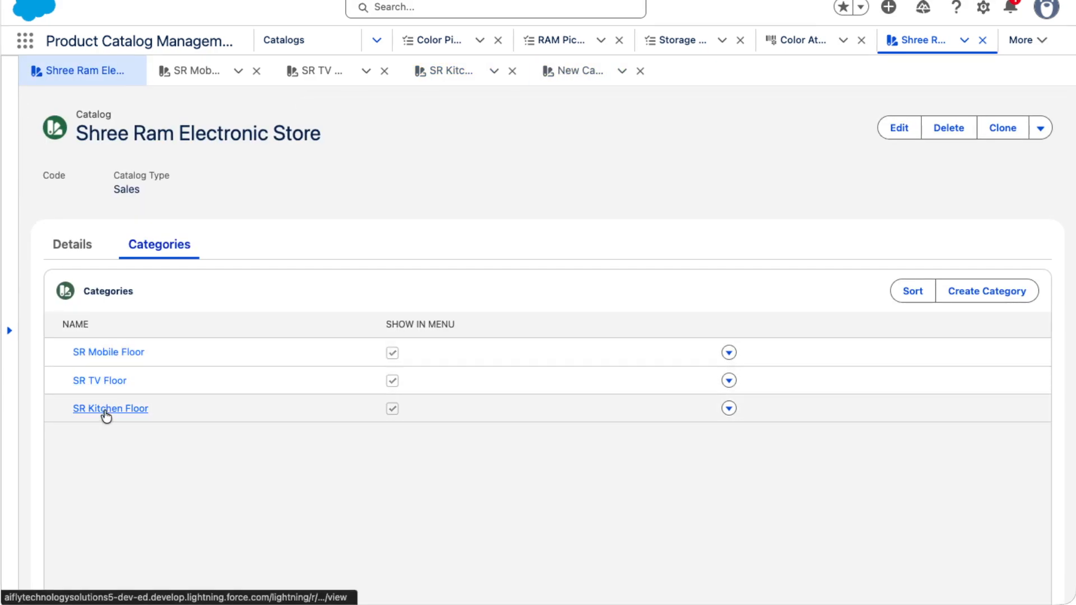
- Open the SR Mobile Floor category and set its sort order to 1
{"action": "left_click", "coordinate": [107, 356]}
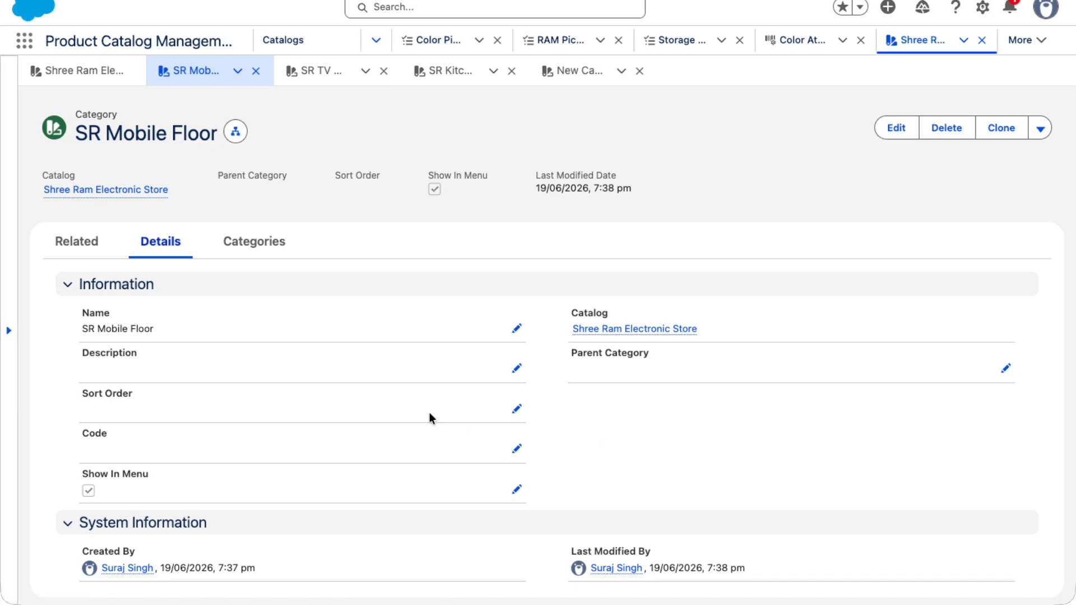
{"action": "left_click", "coordinate": [511, 410]}
{"action": "type", "text": "1"}
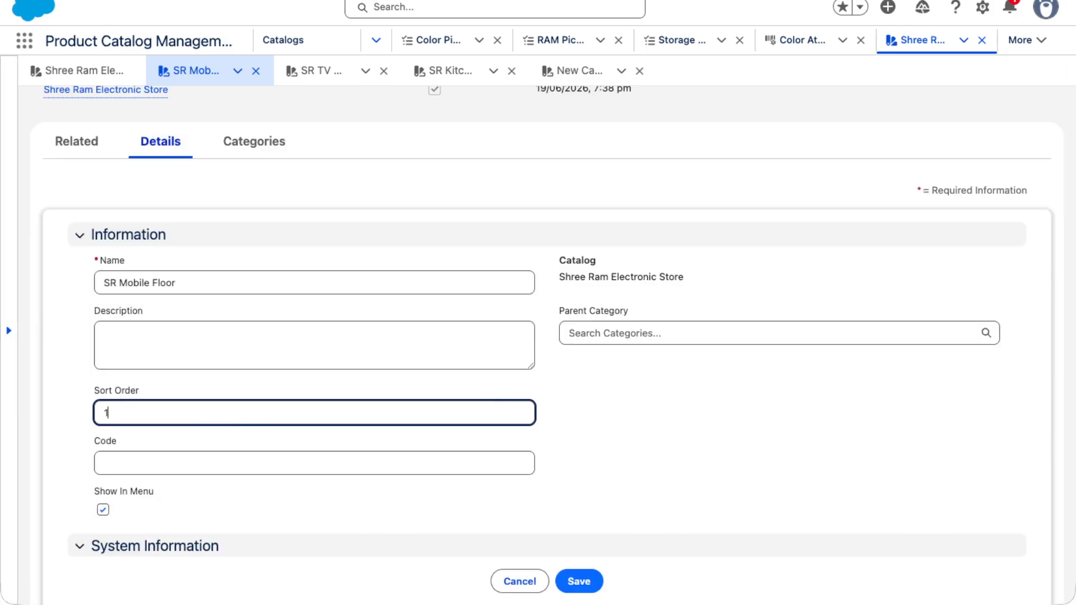
{"action": "left_click", "coordinate": [578, 581]}
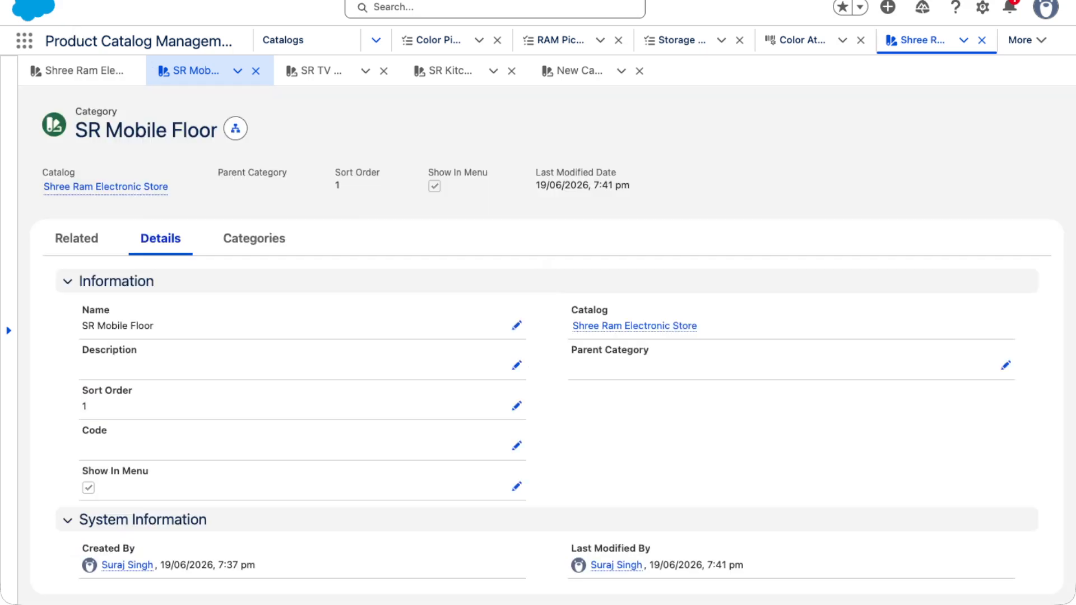
- Open the SR TV Floor category from the catalog and set its sort order to 2
{"action": "left_click", "coordinate": [105, 187]}
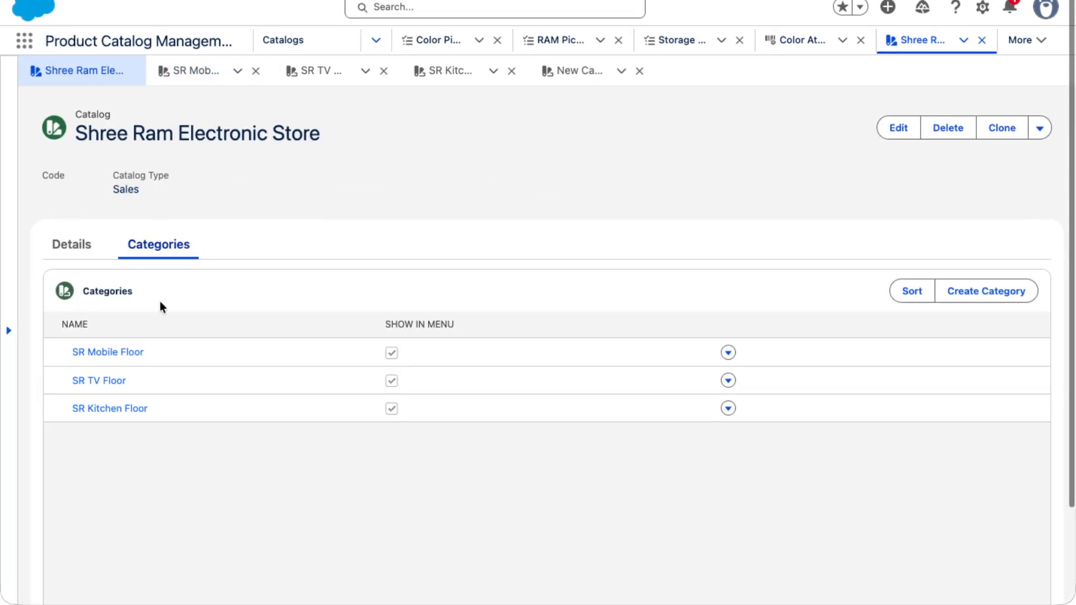
{"action": "left_click", "coordinate": [115, 380]}
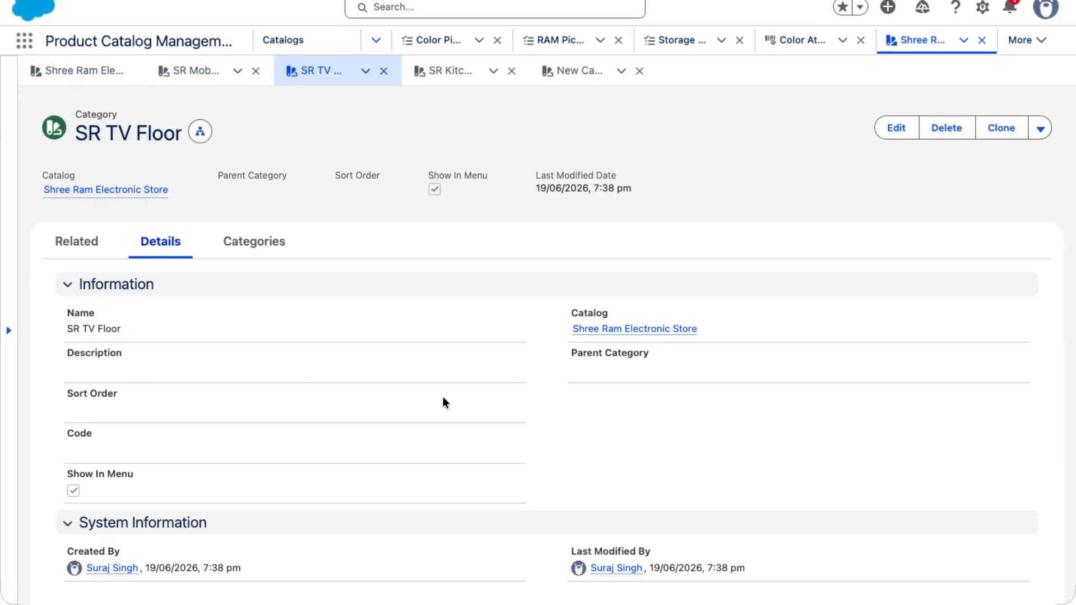
{"action": "left_click", "coordinate": [884, 134]}
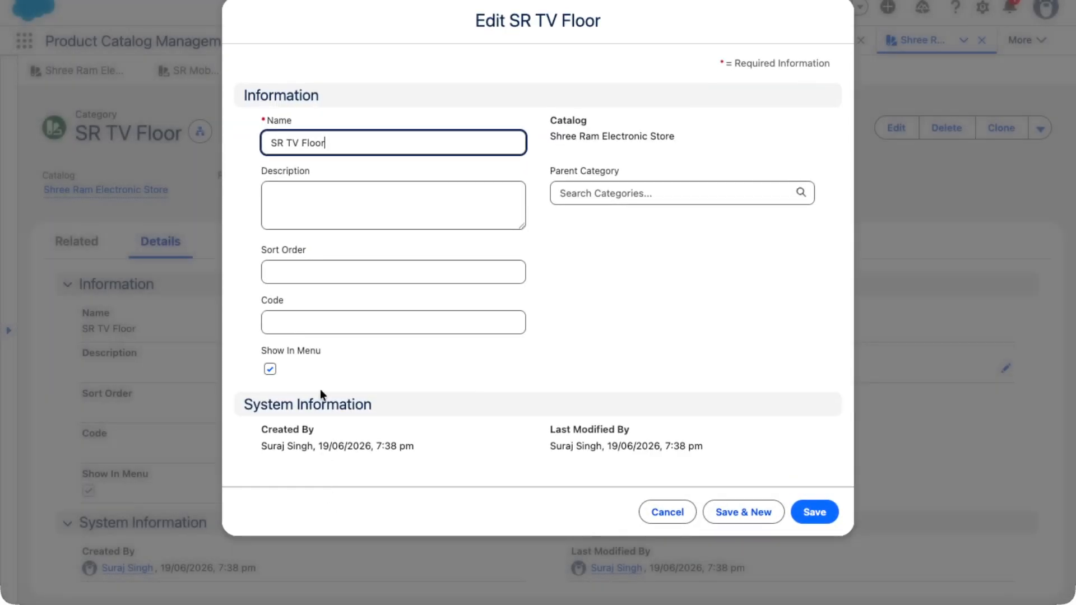
{"action": "left_click", "coordinate": [291, 270]}
{"action": "type", "text": "2"}
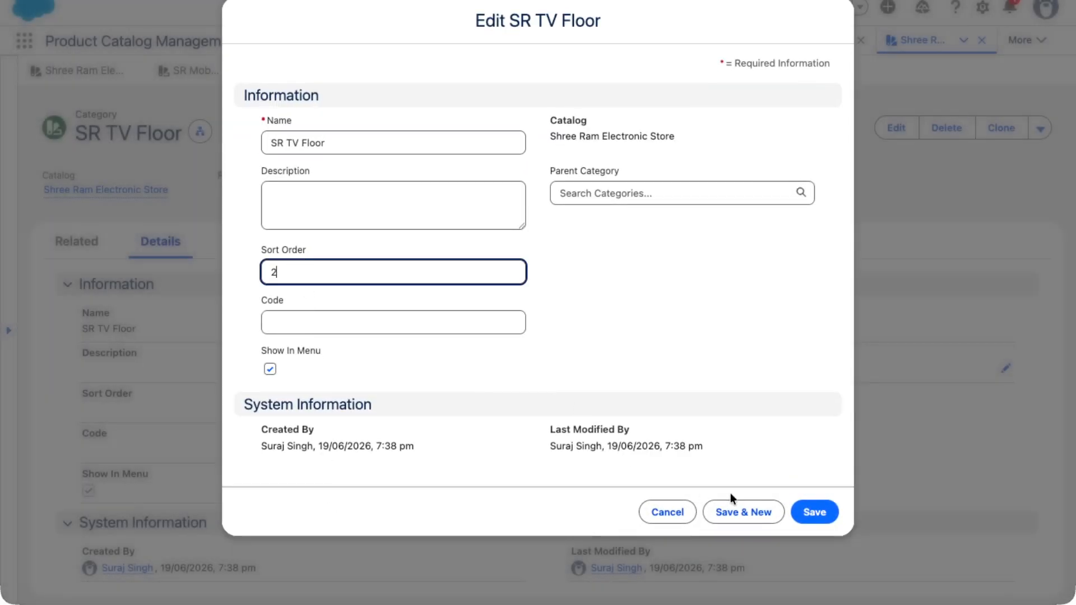
{"action": "left_click", "coordinate": [814, 511]}
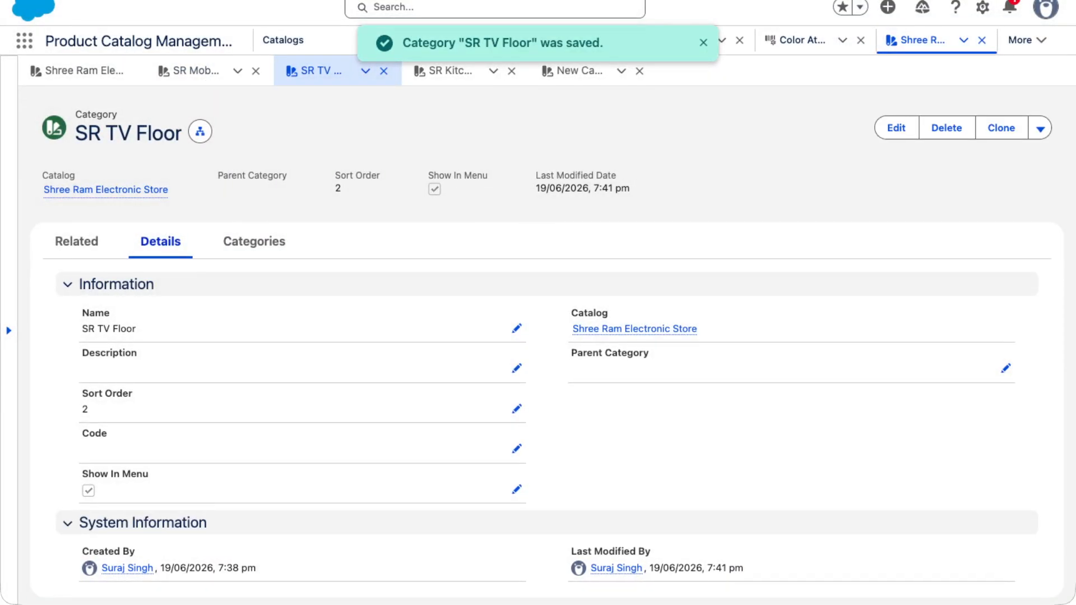
- Open the SR Kitchen Floor category from the catalog and set its sort order to 3
{"action": "left_click", "coordinate": [84, 71]}
{"action": "left_click", "coordinate": [108, 411]}
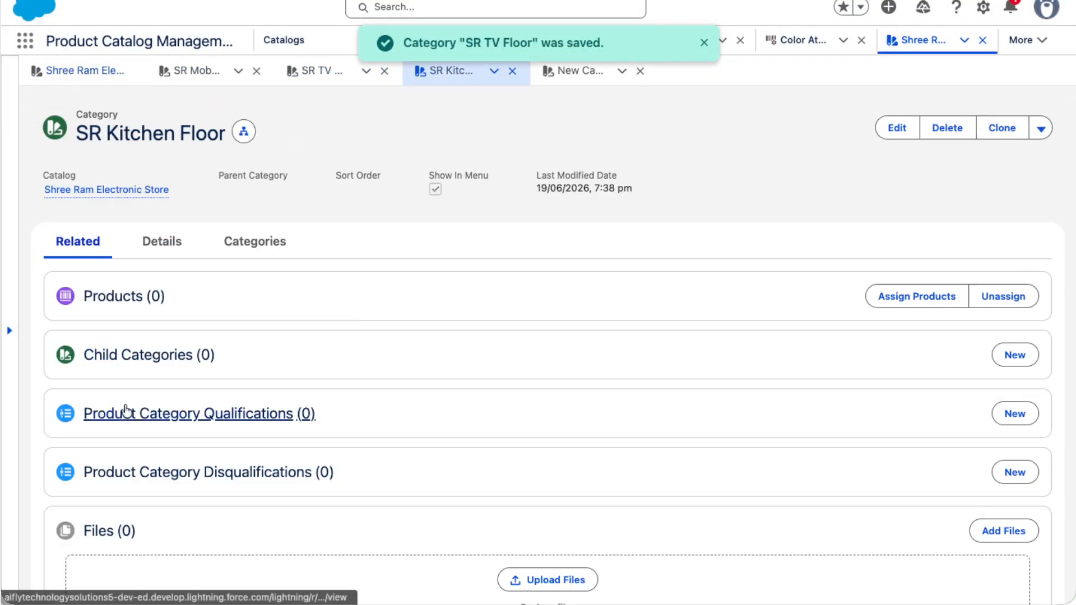
{"action": "left_click", "coordinate": [897, 127]}
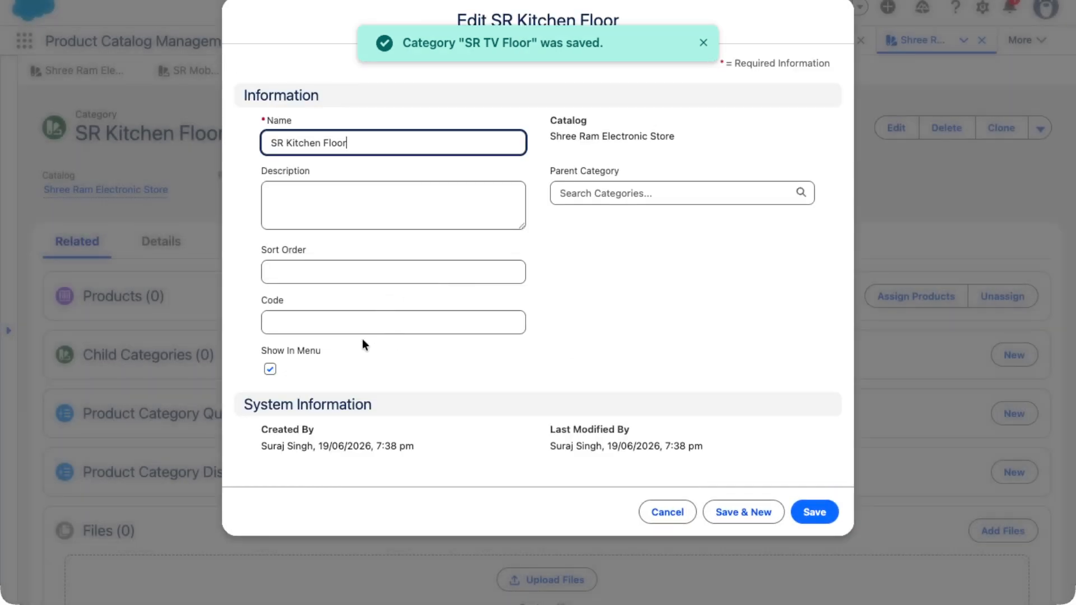
{"action": "left_click", "coordinate": [346, 322]}
{"action": "left_click", "coordinate": [345, 272]}
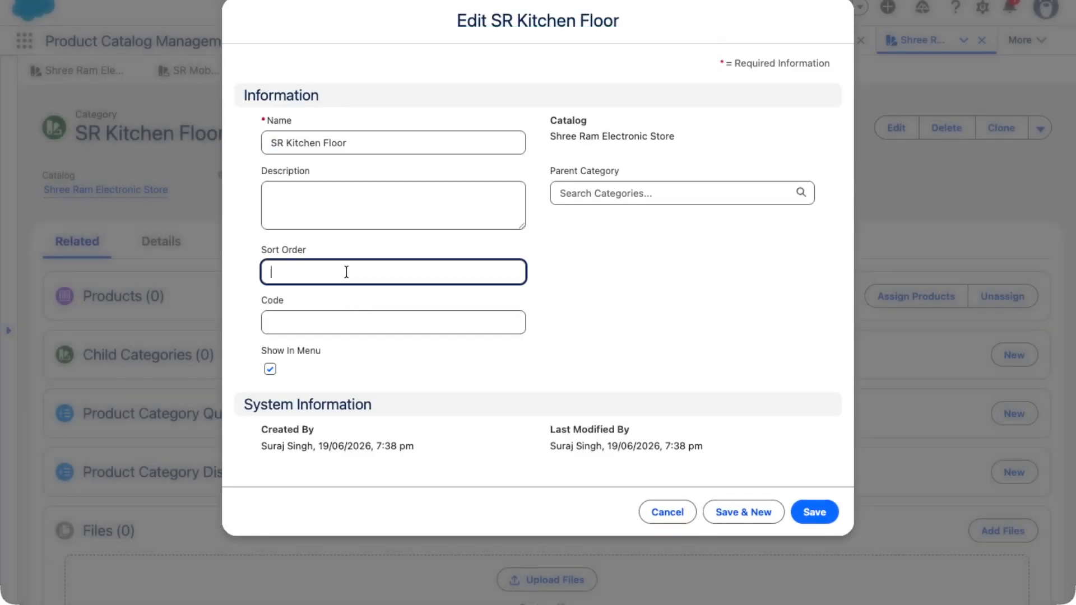
{"action": "type", "text": "3"}
{"action": "left_click", "coordinate": [814, 512]}
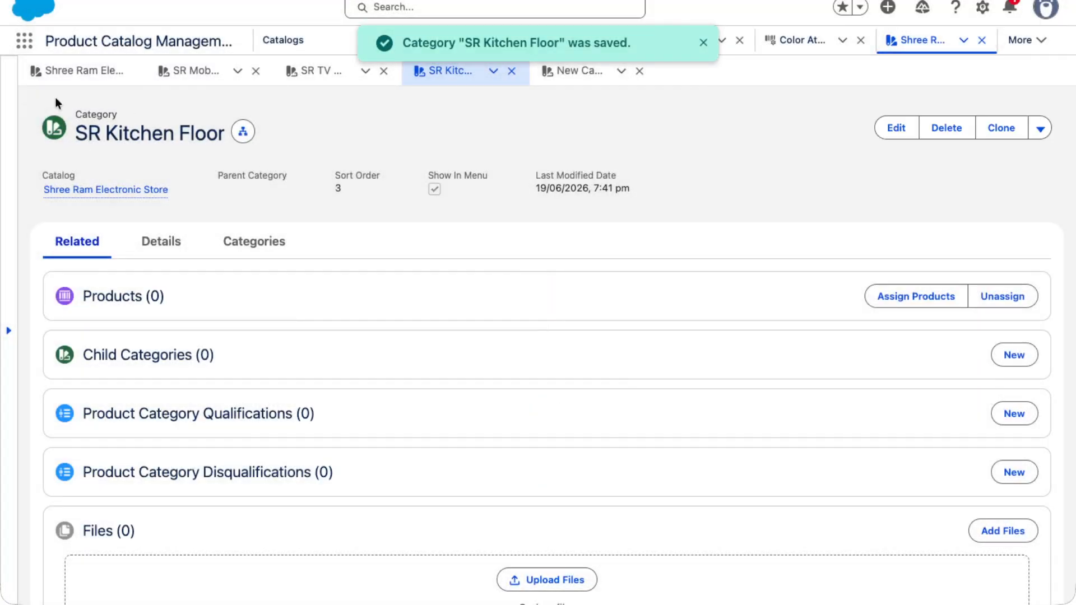
- Return to the Samsung S-26 product and review its assigned category, inherited attributes and related lists
{"action": "left_click", "coordinate": [64, 72]}
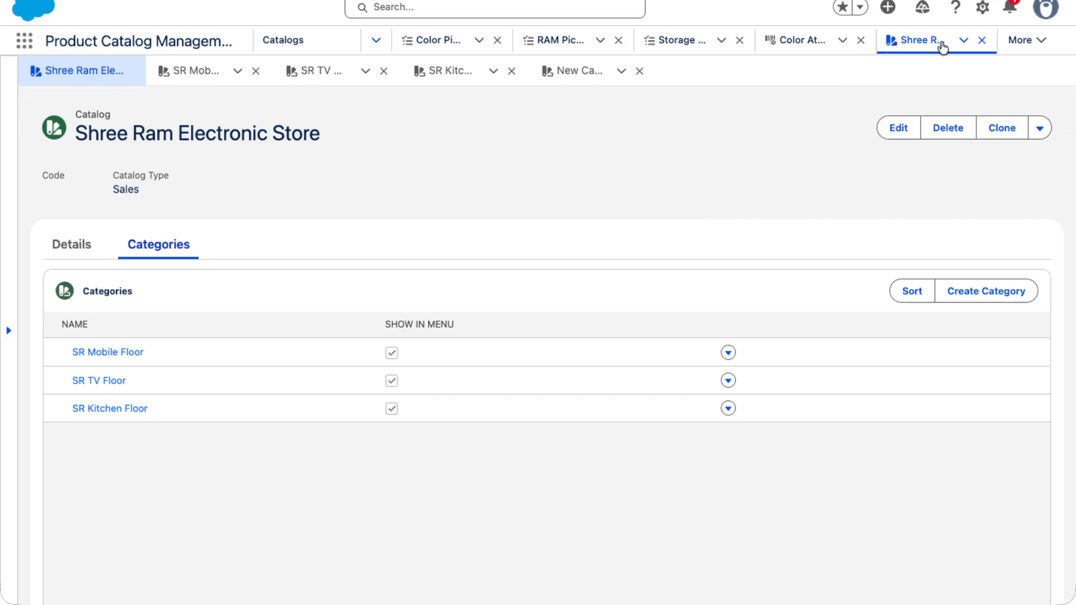
{"action": "left_click", "coordinate": [1024, 40]}
{"action": "left_click", "coordinate": [915, 109]}
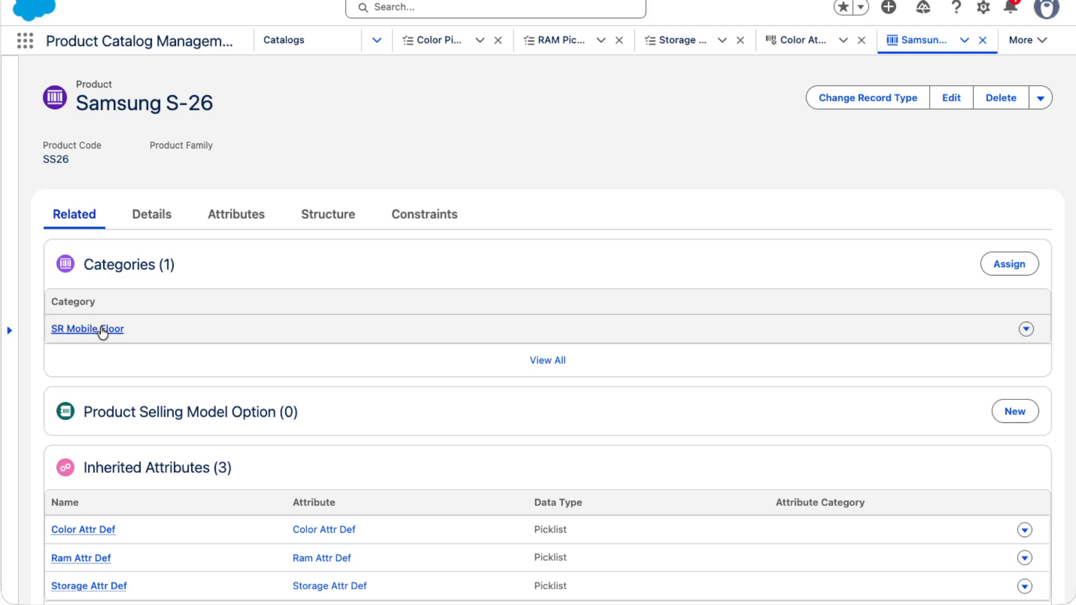
{"action": "mouse_move", "coordinate": [93, 331]}
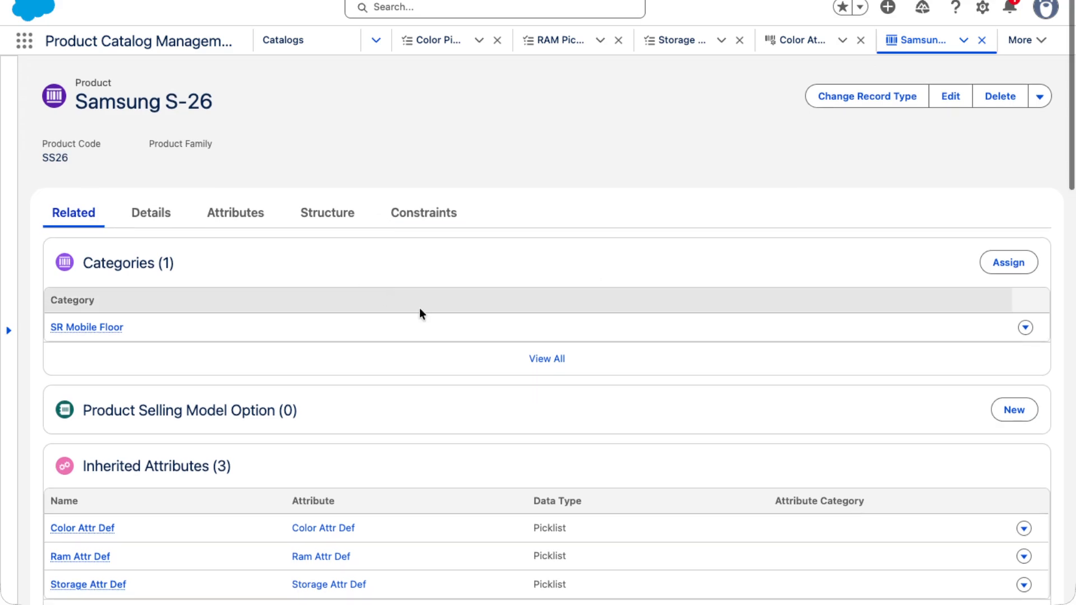
{"action": "scroll", "coordinate": [442, 319], "scroll_direction": "down", "scroll_amount": 2}
{"action": "scroll", "coordinate": [443, 320], "scroll_direction": "up", "scroll_amount": 2}
{"action": "scroll", "coordinate": [442, 315], "scroll_direction": "up", "scroll_amount": 1}
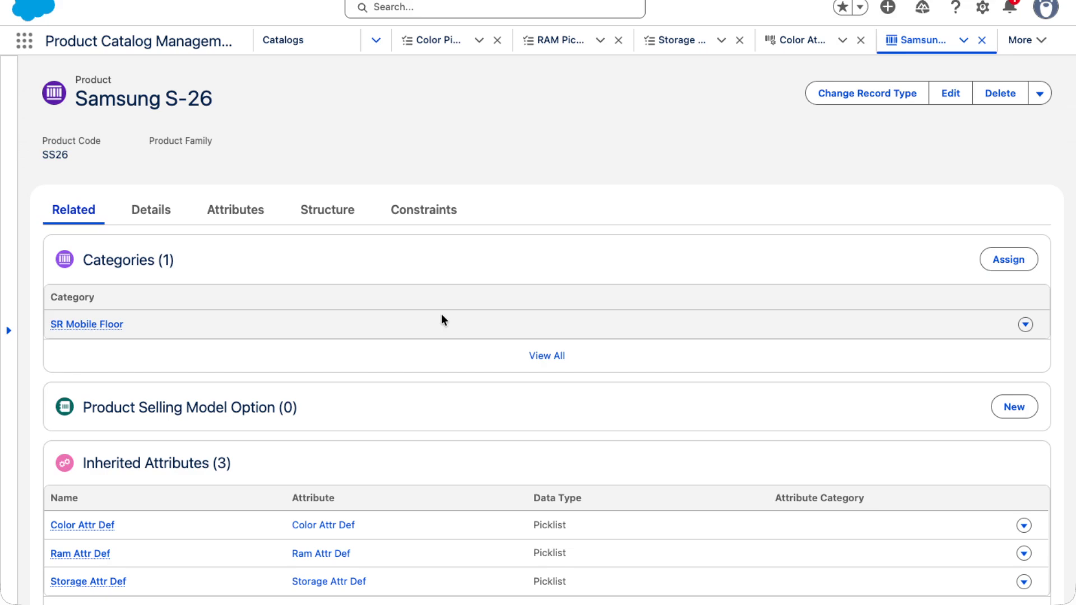
{"action": "scroll", "coordinate": [439, 311], "scroll_direction": "down", "scroll_amount": 15}
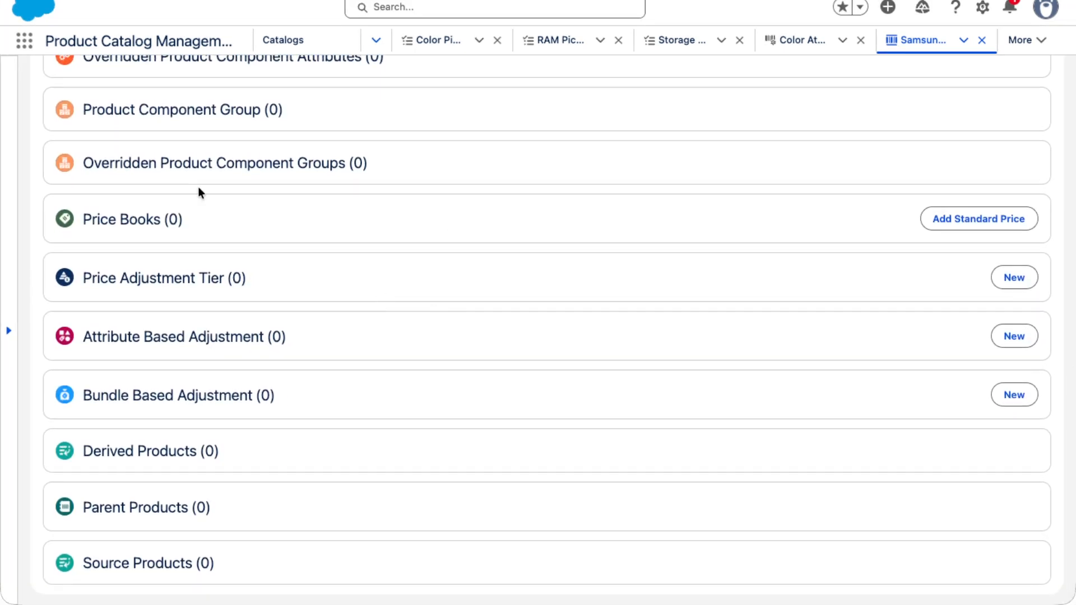
- Add a Standard Price Book entry for Samsung S-26 with a list price of 150000
{"action": "left_click", "coordinate": [936, 224]}
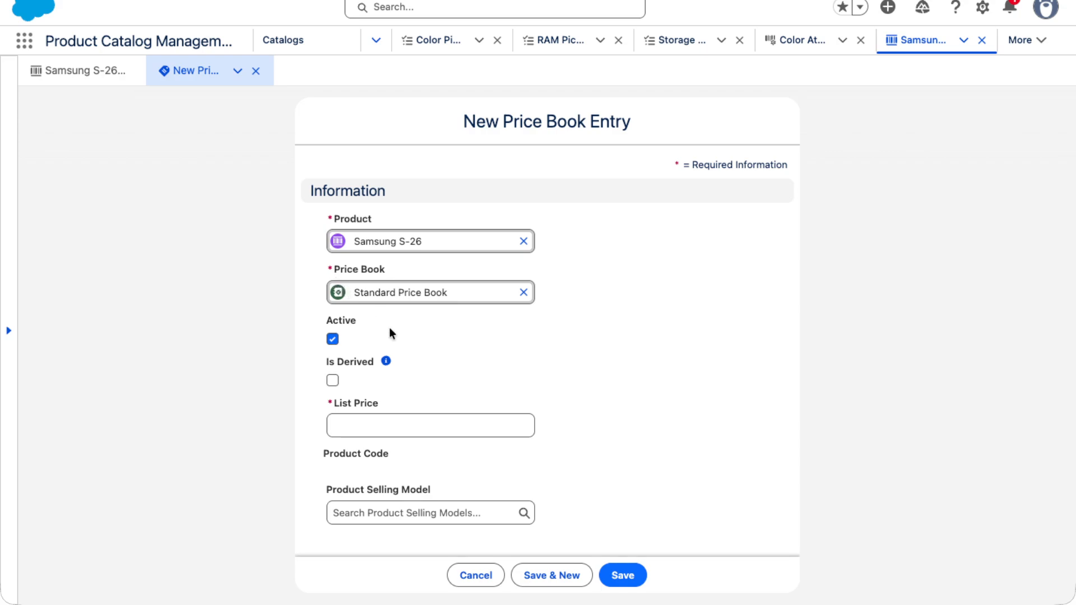
{"action": "mouse_move", "coordinate": [386, 363]}
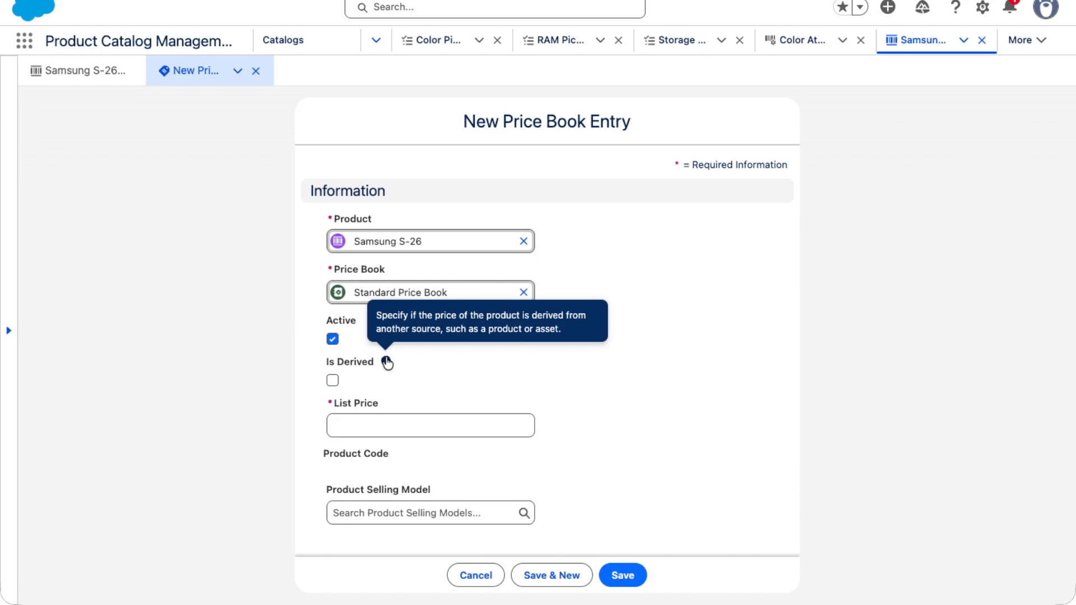
{"action": "left_click", "coordinate": [347, 417]}
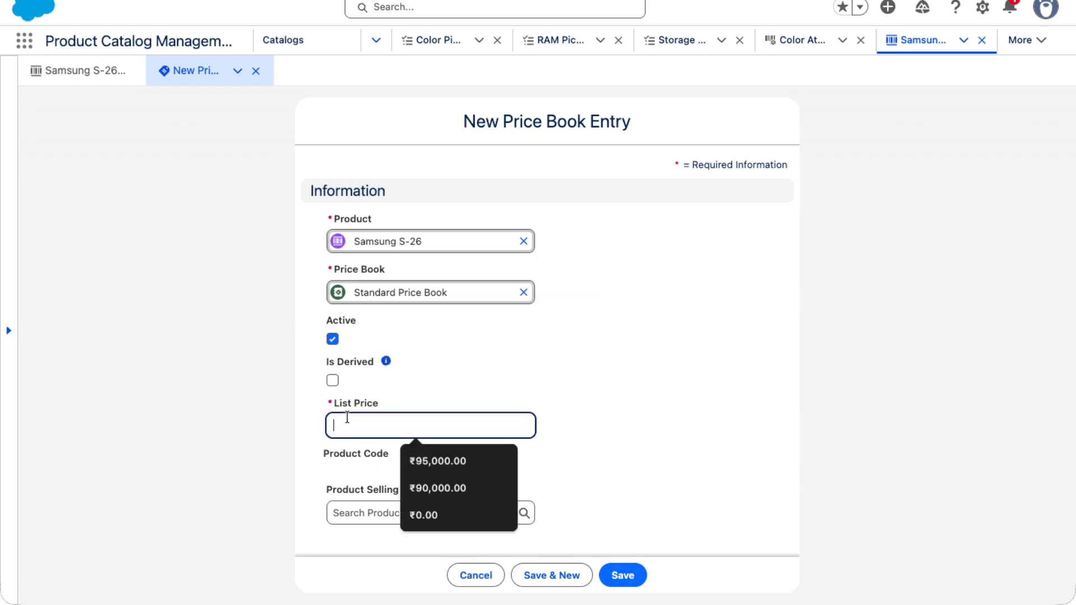
{"action": "type", "text": "150000"}
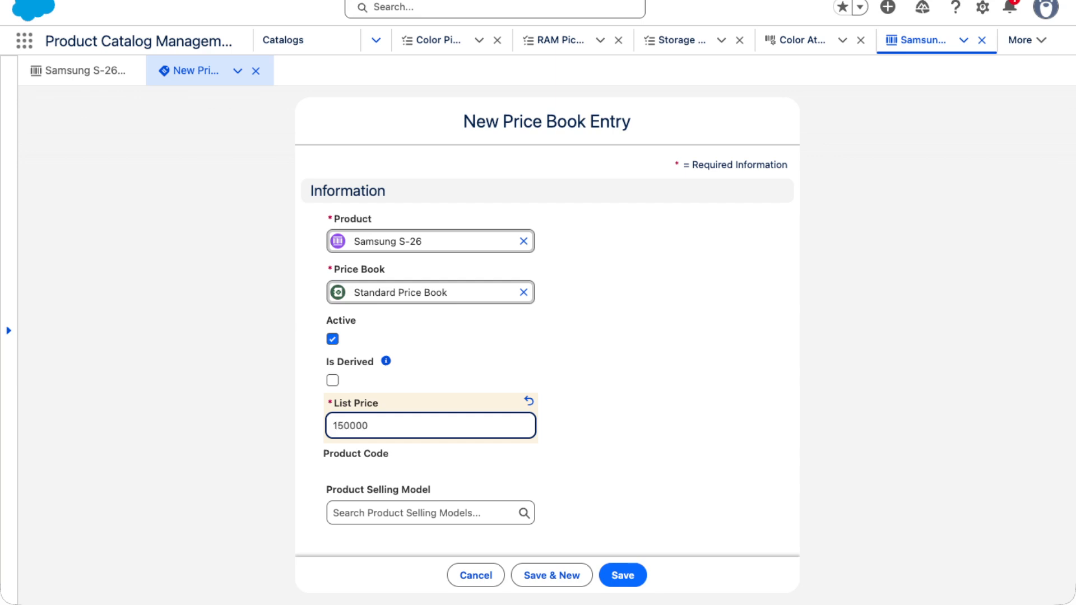
{"action": "left_click", "coordinate": [504, 528]}
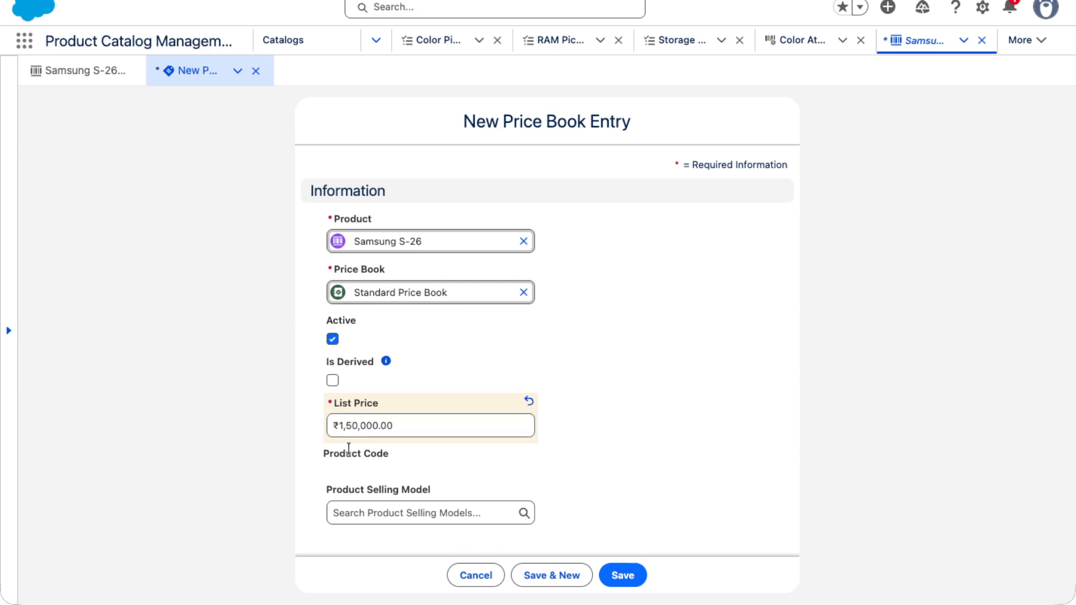
{"action": "left_click", "coordinate": [638, 575]}
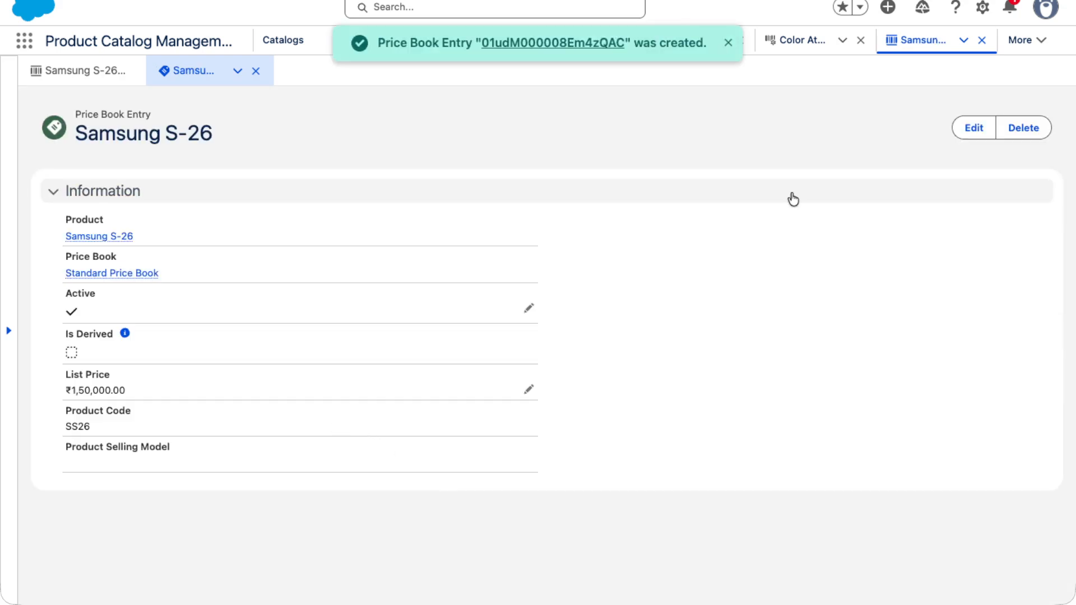
{"action": "left_click", "coordinate": [961, 131]}
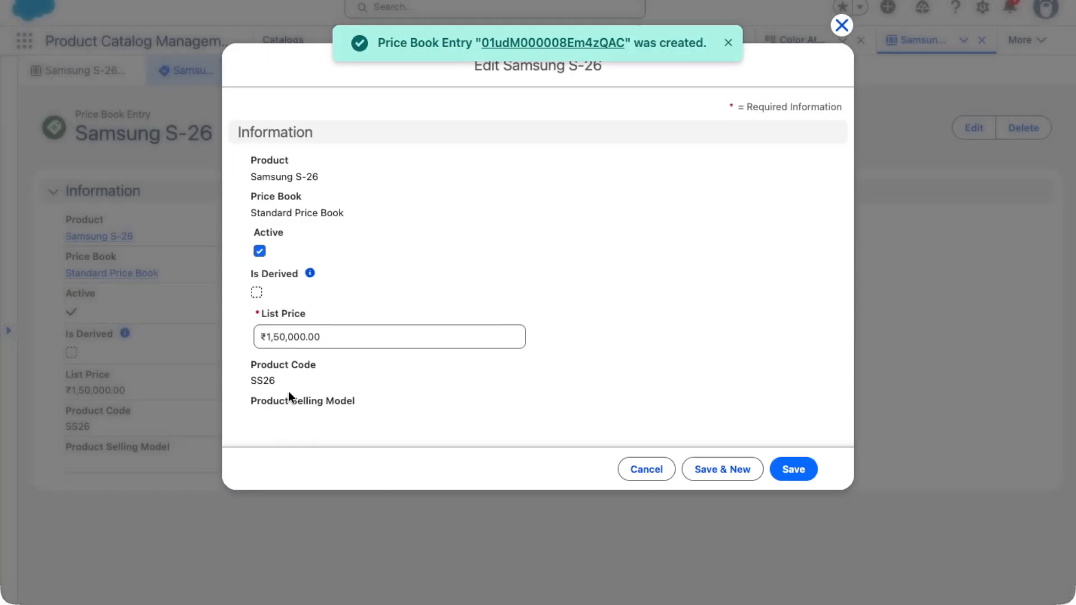
{"action": "left_click", "coordinate": [632, 475]}
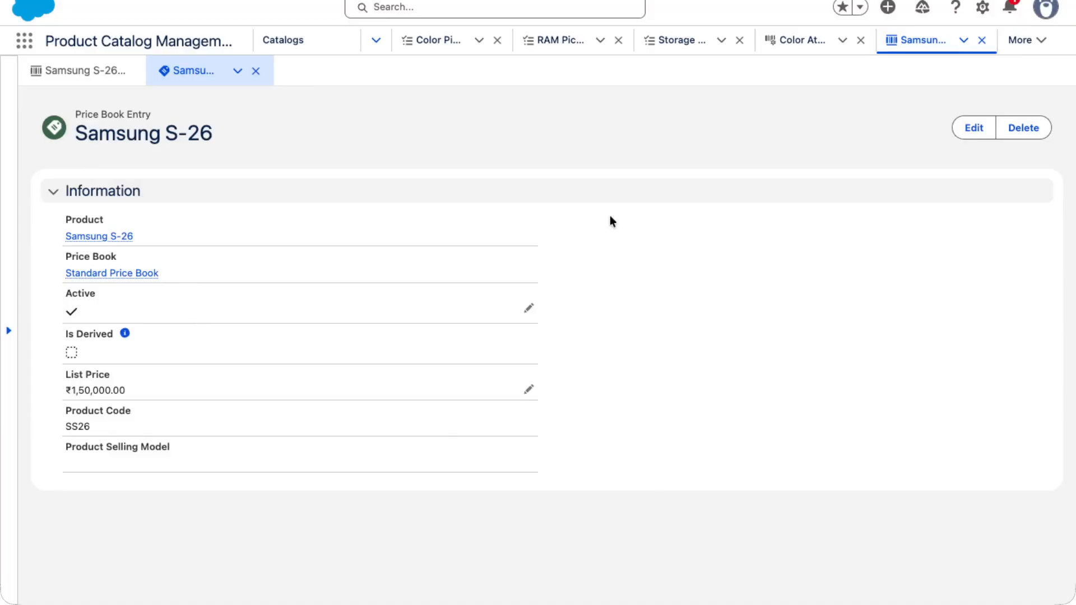
{"action": "left_click", "coordinate": [960, 136]}
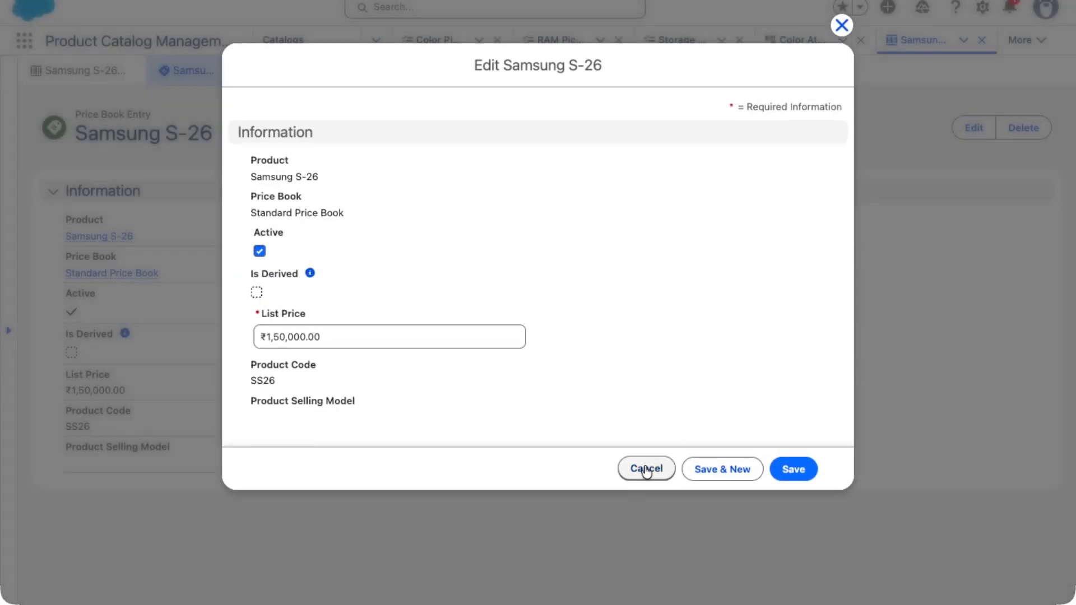
{"action": "left_click", "coordinate": [641, 470]}
- Delete the Samsung S-26 Standard Price Book entry
{"action": "left_click", "coordinate": [1033, 128]}
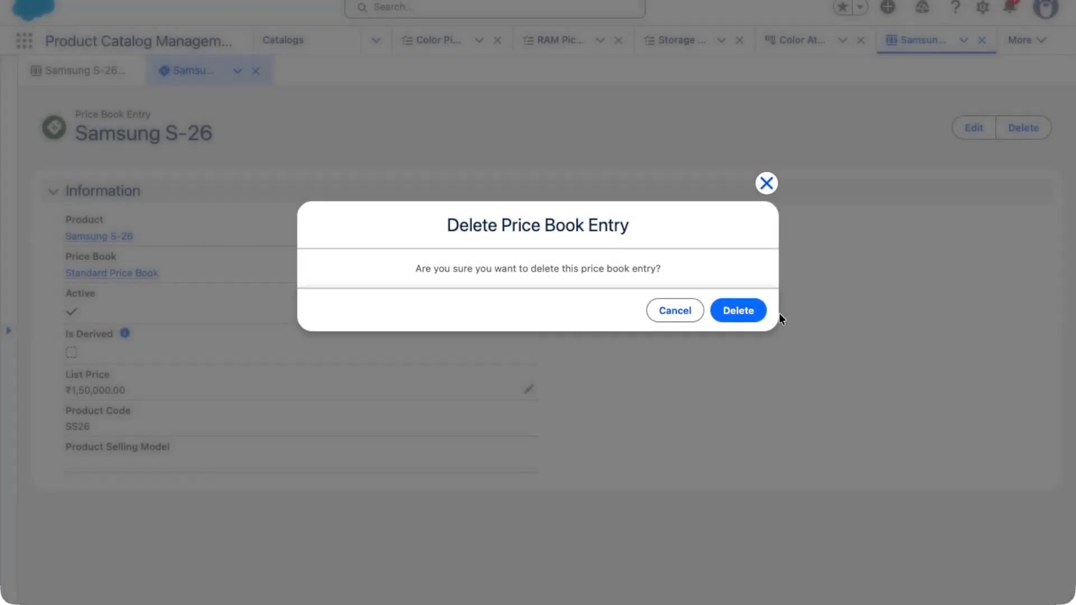
{"action": "left_click", "coordinate": [747, 310]}
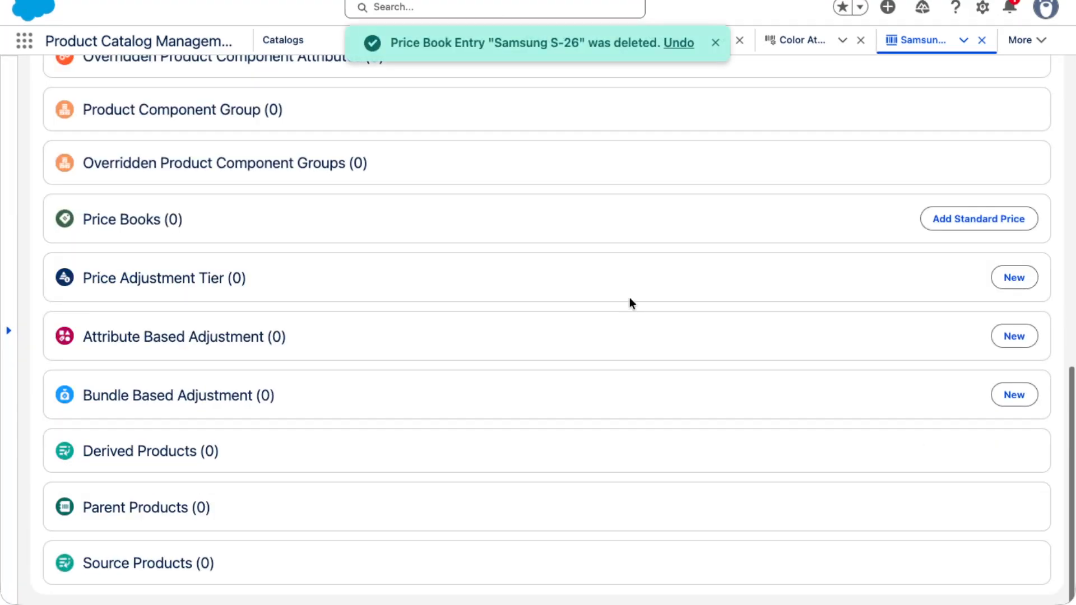
- Add a product selling model option to Samsung S-26 using the One Time selling model
{"action": "scroll", "coordinate": [525, 312], "scroll_direction": "up", "scroll_amount": 10}
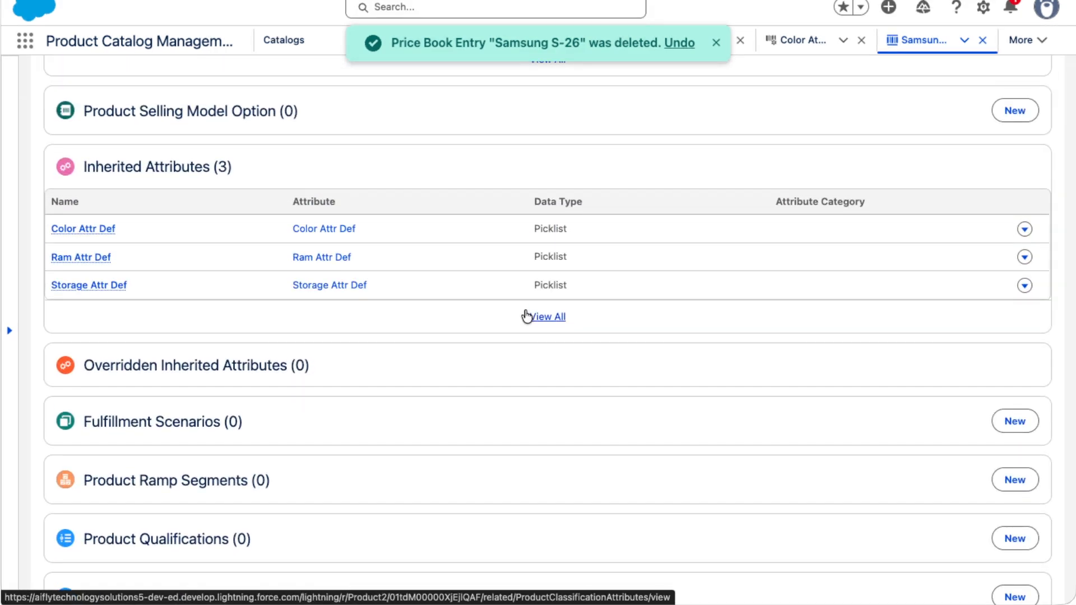
{"action": "scroll", "coordinate": [525, 311], "scroll_direction": "up", "scroll_amount": 5}
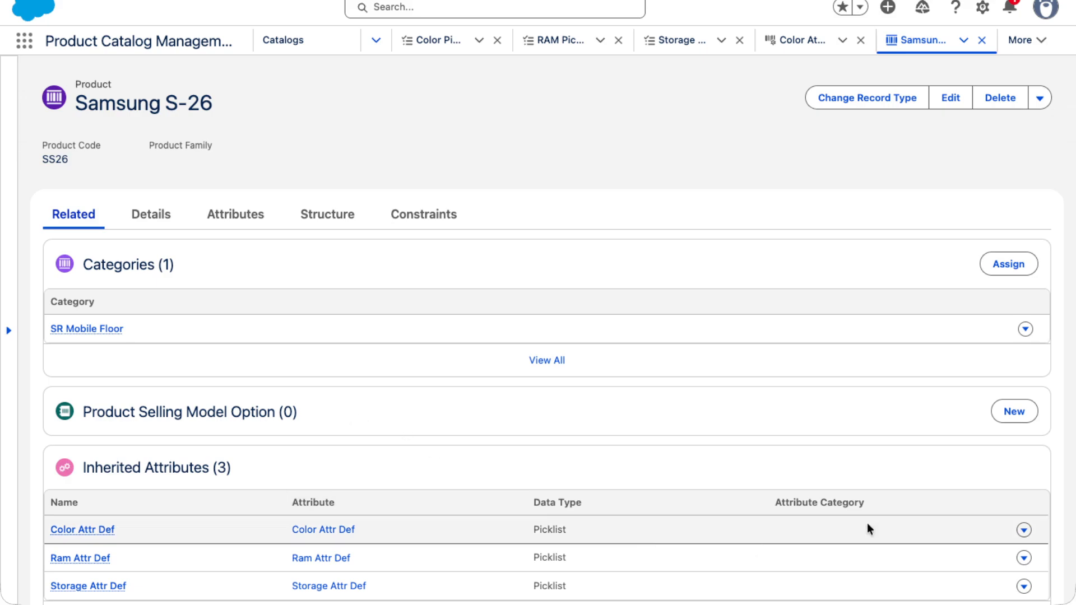
{"action": "left_click", "coordinate": [1016, 412]}
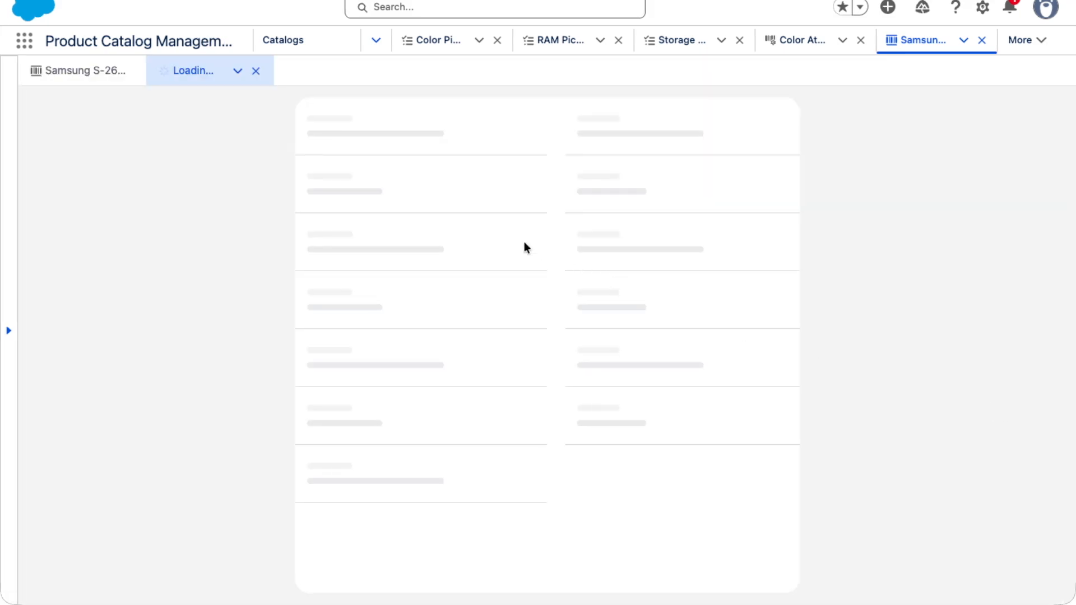
{"action": "left_click", "coordinate": [397, 246]}
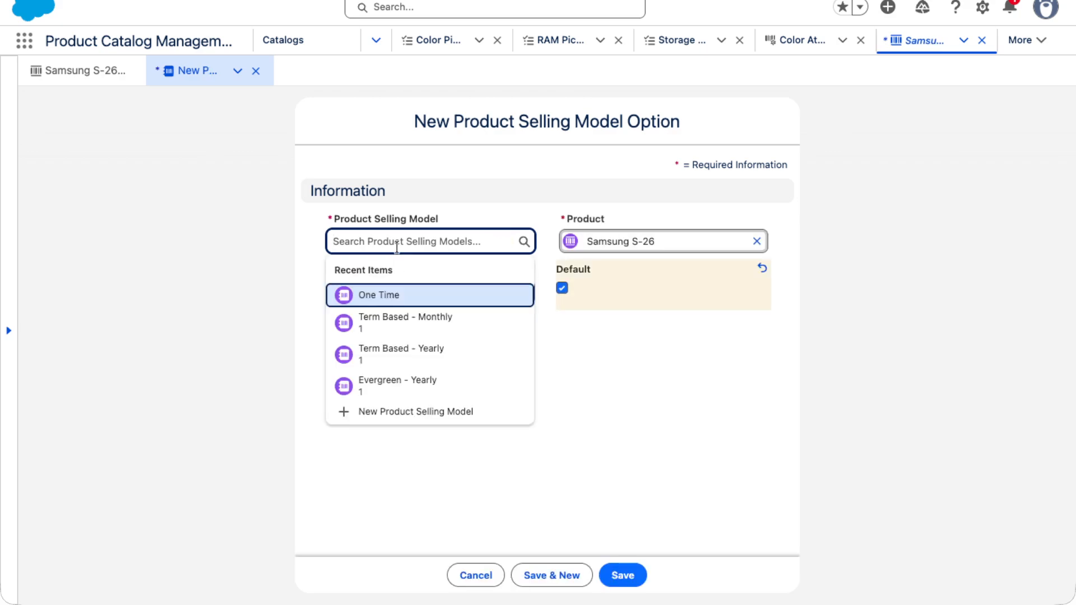
{"action": "left_click", "coordinate": [384, 296]}
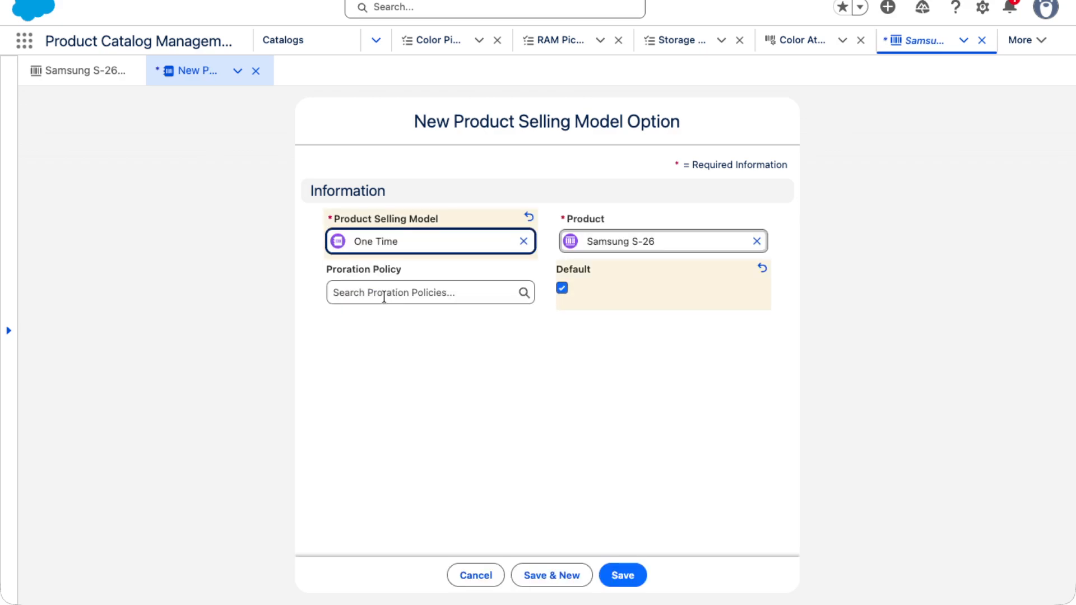
{"action": "left_click", "coordinate": [624, 577]}
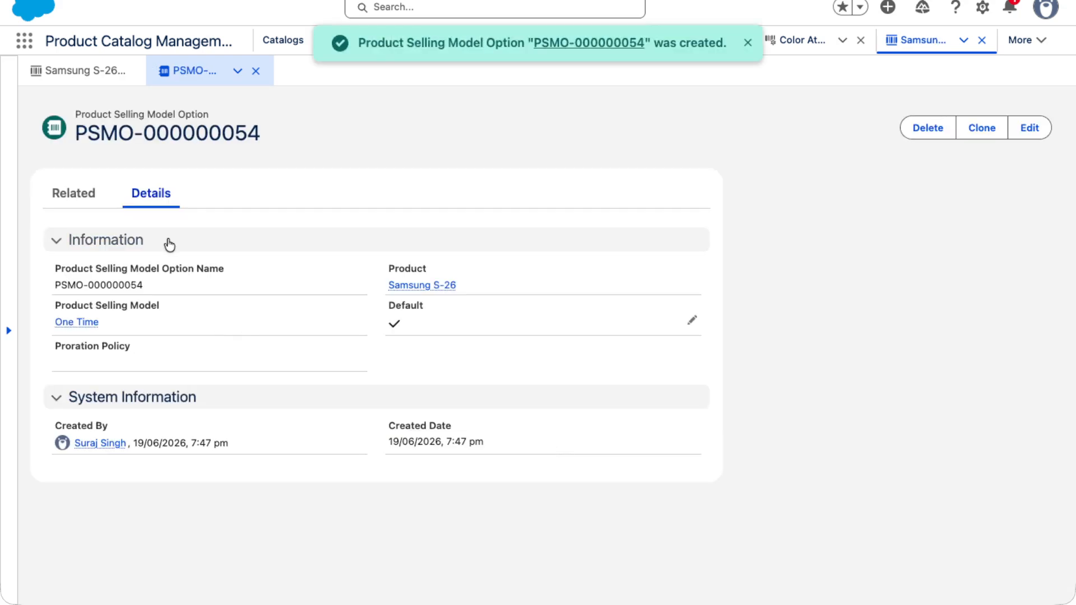
- Add a Standard Price for Samsung S-26 with a list price of 150000 and the One Time selling model
{"action": "left_click", "coordinate": [390, 285]}
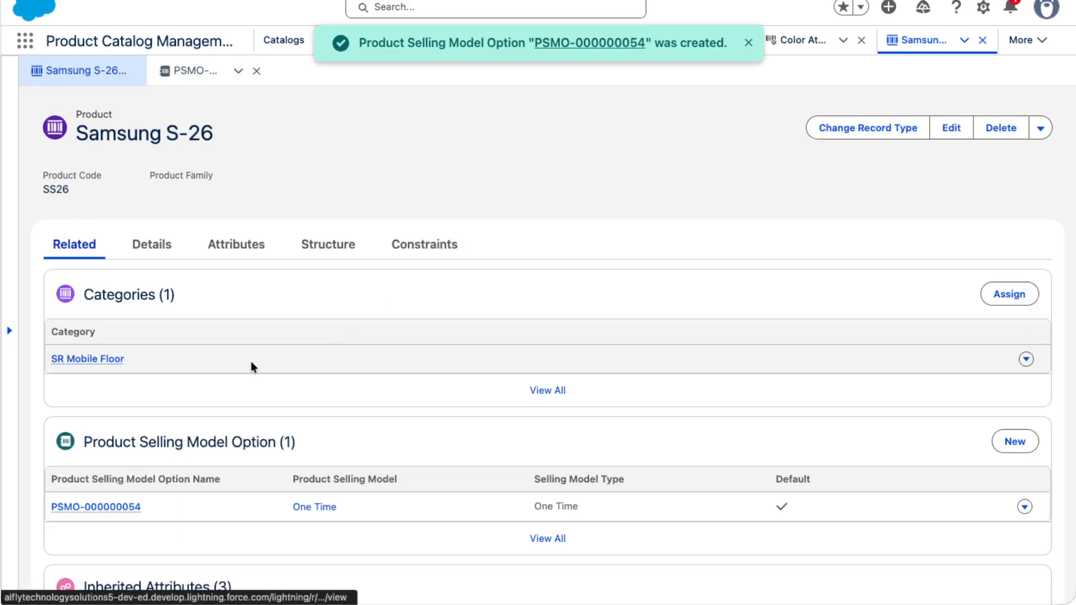
{"action": "scroll", "coordinate": [259, 406], "scroll_direction": "down", "scroll_amount": 10}
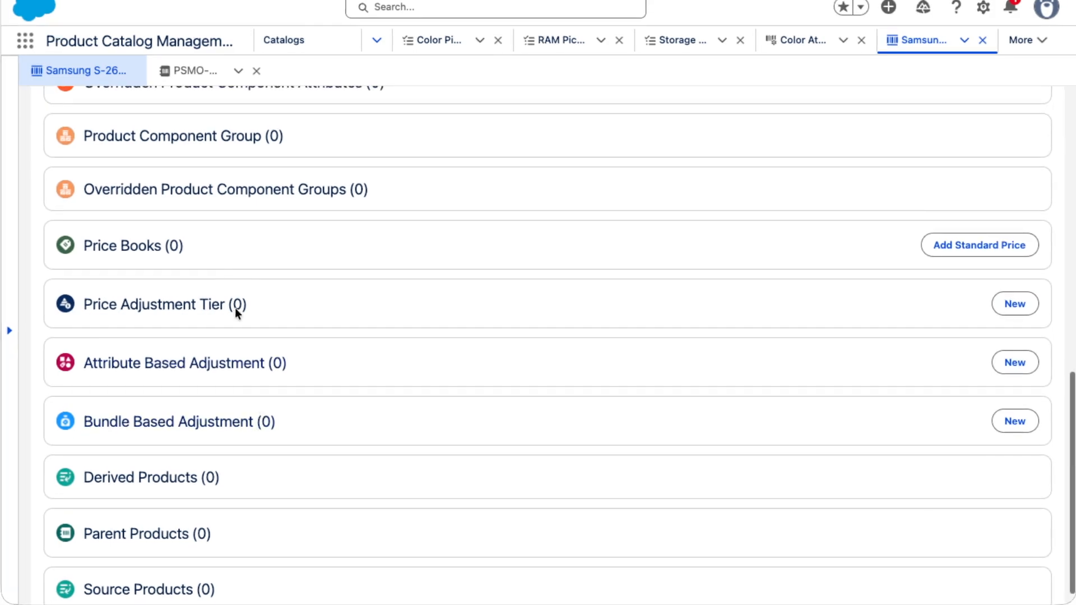
{"action": "left_click", "coordinate": [949, 243]}
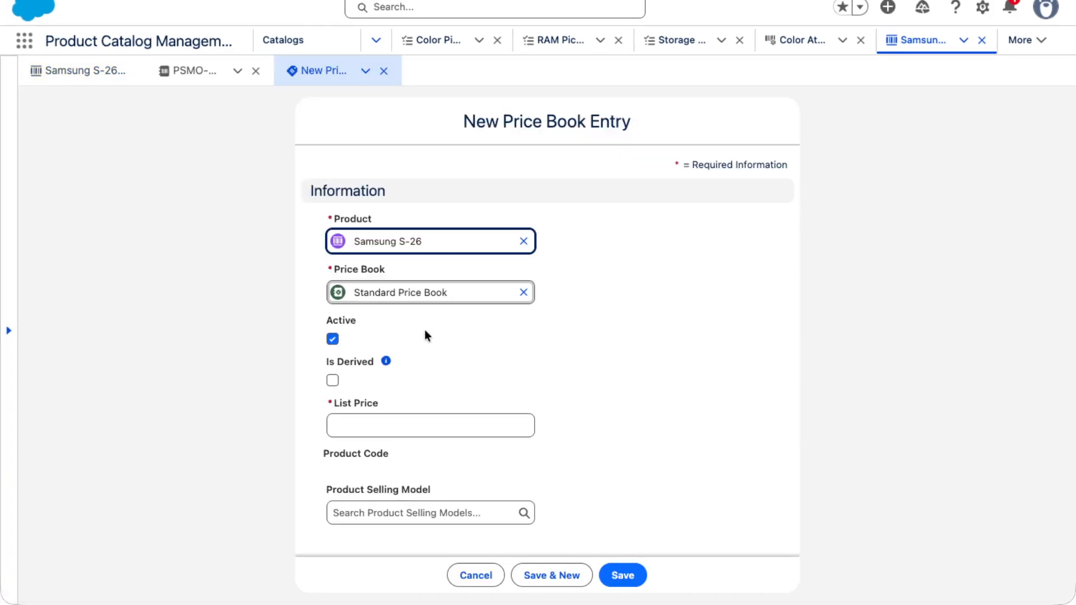
{"action": "left_click", "coordinate": [387, 424]}
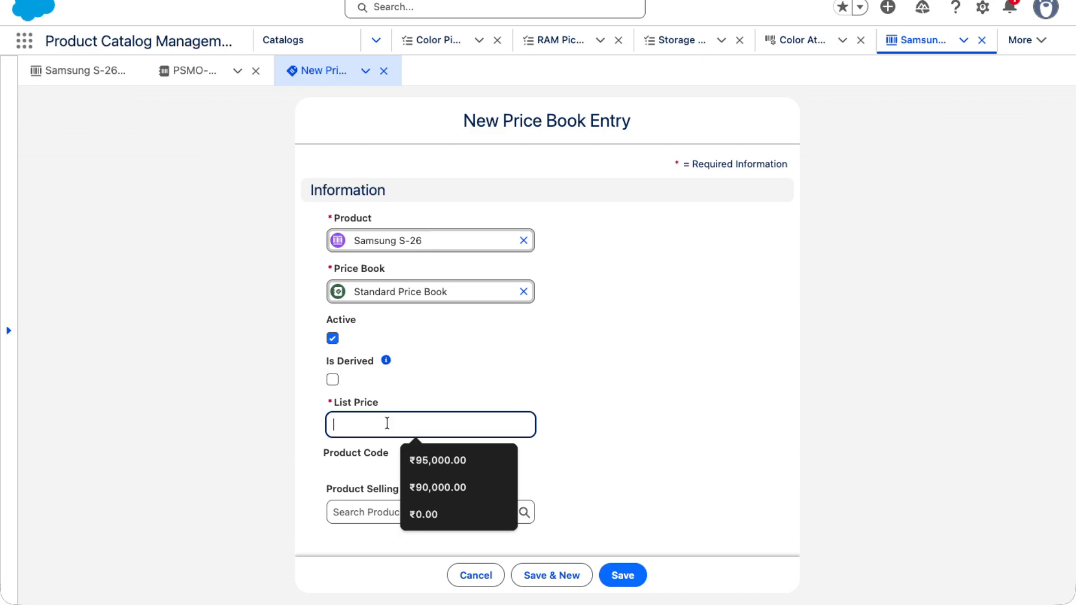
{"action": "type", "text": "150000"}
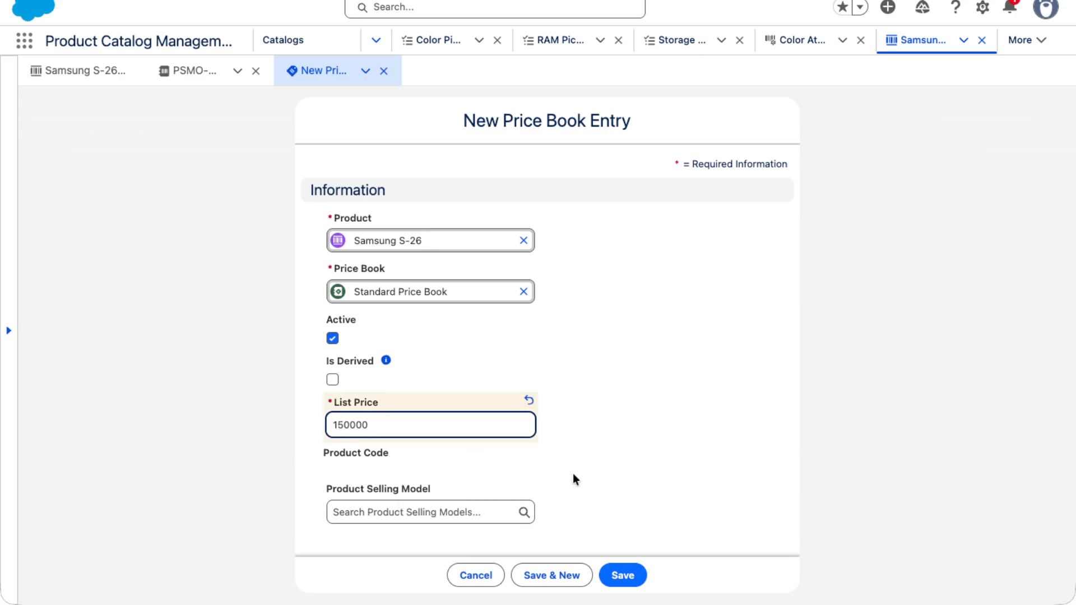
{"action": "left_click", "coordinate": [499, 512]}
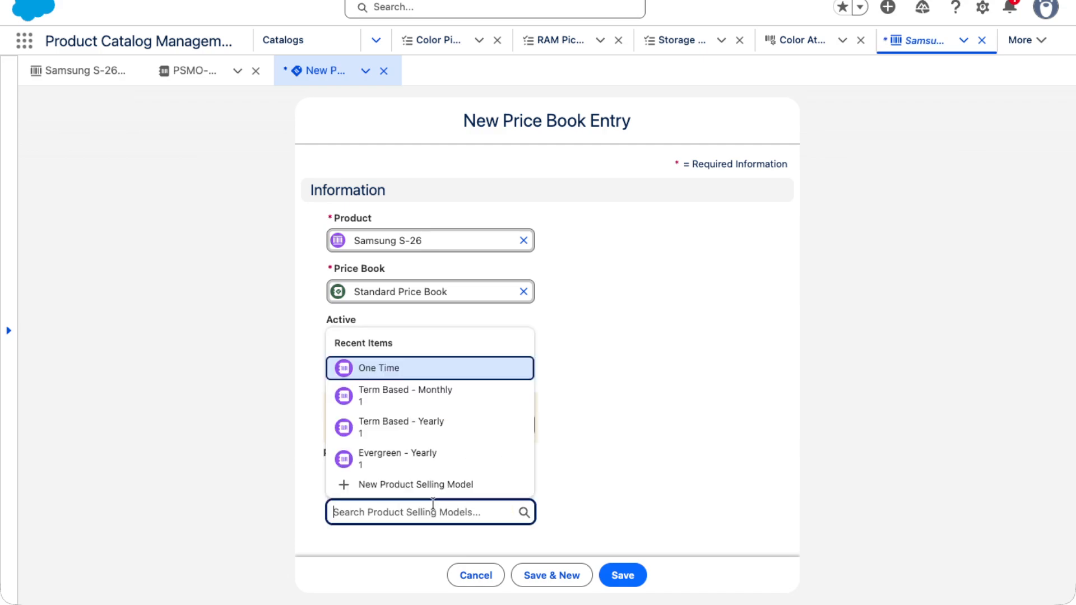
{"action": "left_click", "coordinate": [381, 367]}
{"action": "left_click", "coordinate": [618, 571]}
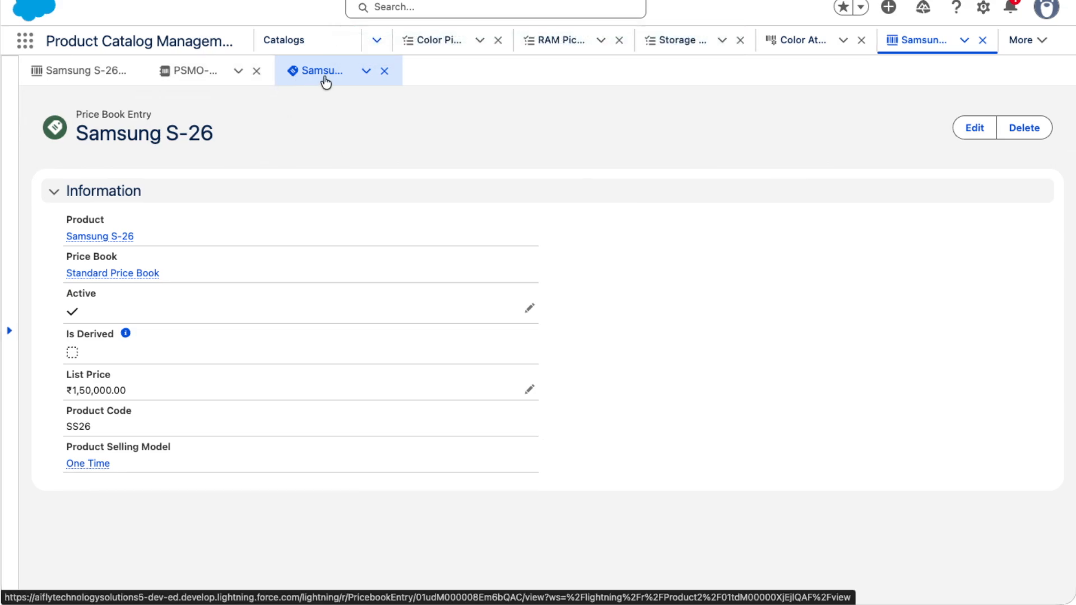
- Open the Samsung S-26 product and view its details
{"action": "left_click", "coordinate": [108, 237]}
{"action": "scroll", "coordinate": [141, 246], "scroll_direction": "down", "scroll_amount": 1}
{"action": "left_click", "coordinate": [150, 244]}
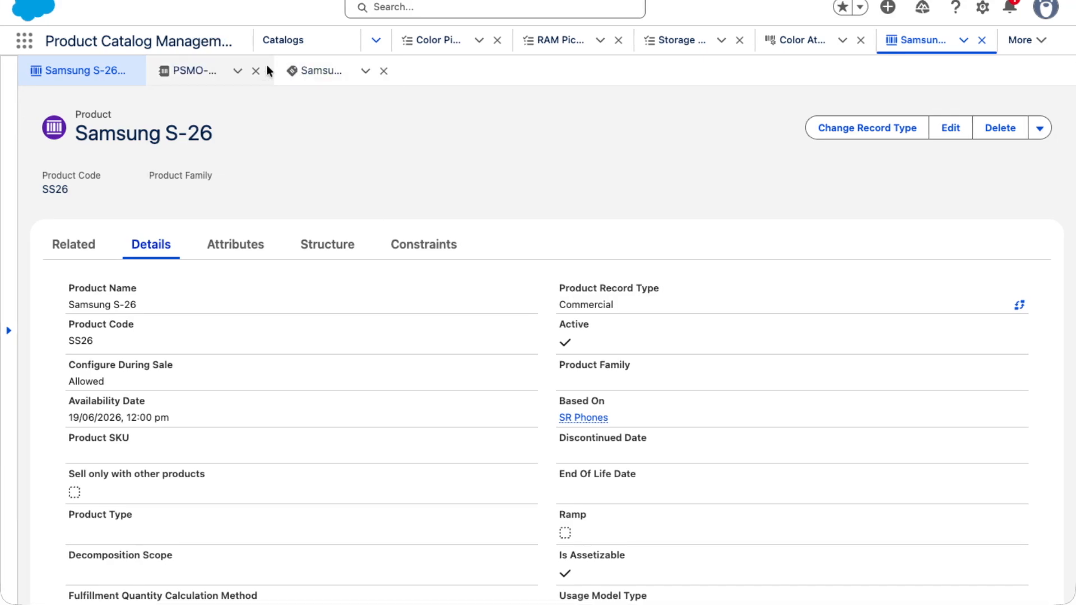
- Go to the Product Catalog Management home page and browse its sections
{"action": "left_click", "coordinate": [376, 41]}
{"action": "scroll", "coordinate": [271, 96], "scroll_direction": "up", "scroll_amount": 2}
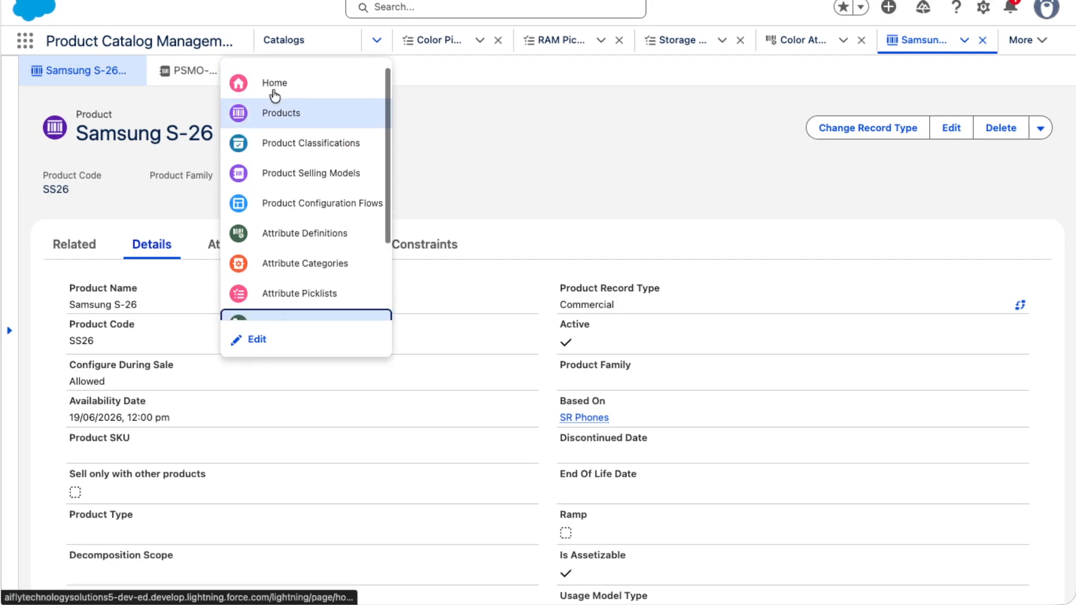
{"action": "left_click", "coordinate": [274, 84]}
{"action": "scroll", "coordinate": [317, 300], "scroll_direction": "down", "scroll_amount": 10}
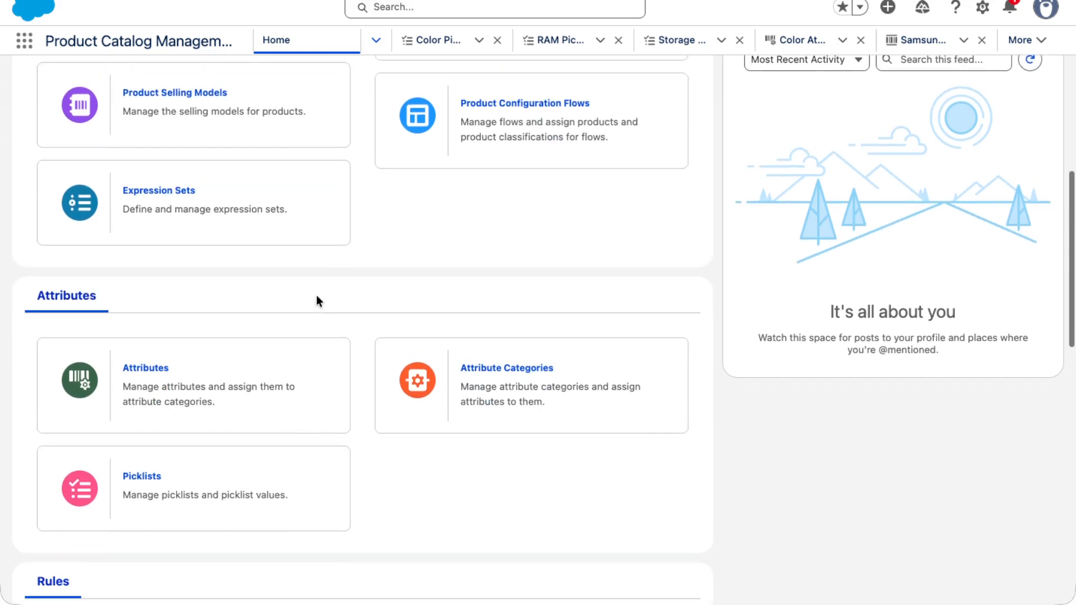
{"action": "scroll", "coordinate": [317, 301], "scroll_direction": "down", "scroll_amount": 10}
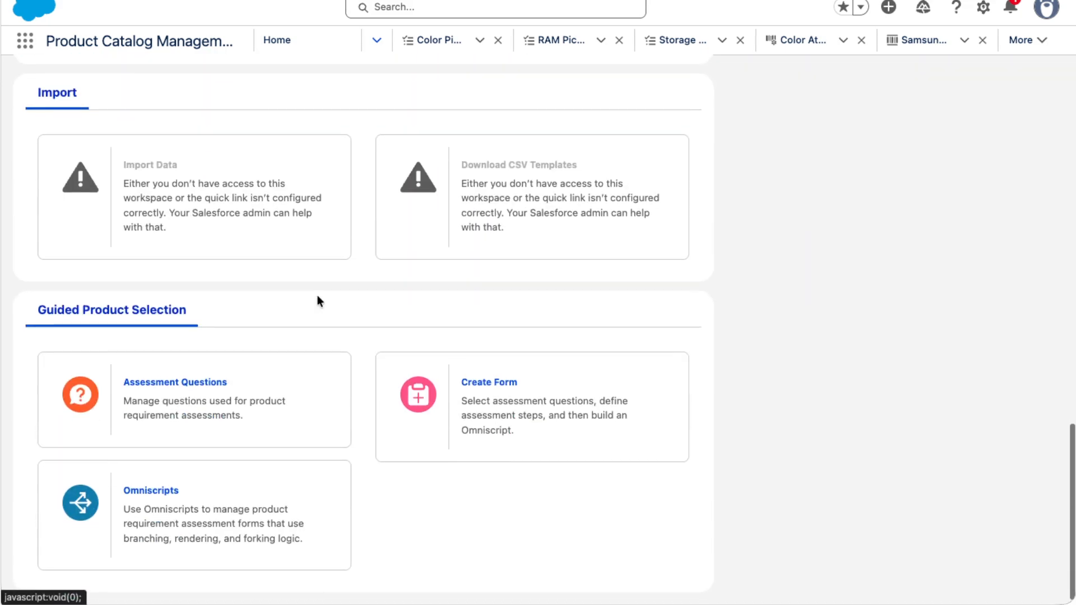
{"action": "scroll", "coordinate": [317, 301], "scroll_direction": "up", "scroll_amount": 15}
{"action": "scroll", "coordinate": [316, 300], "scroll_direction": "up", "scroll_amount": 5}
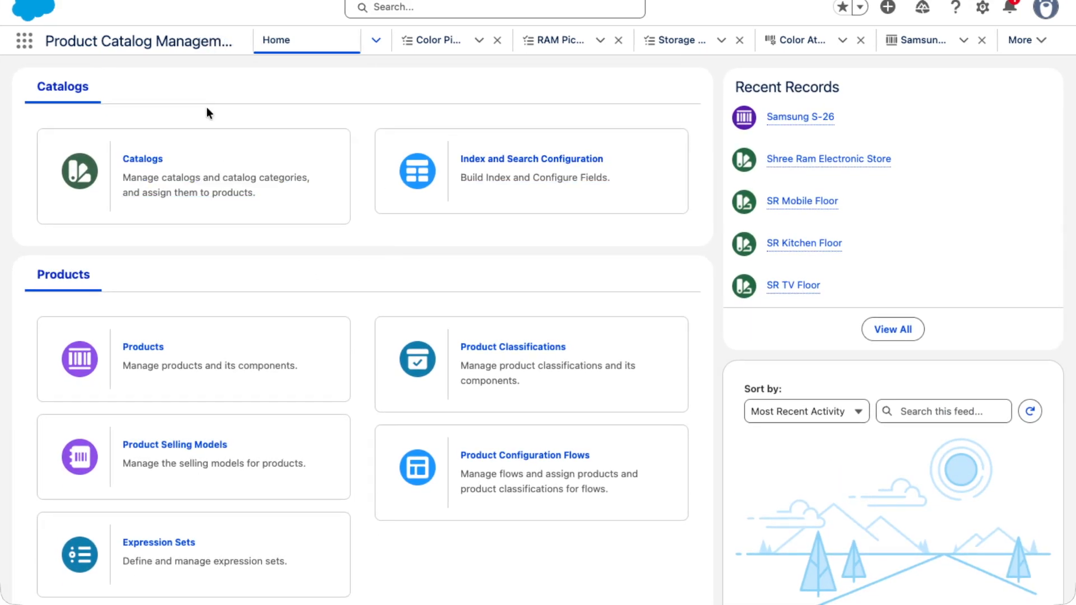
- Open the Quotes list from the app launcher and start a new quote
{"action": "left_click", "coordinate": [25, 43]}
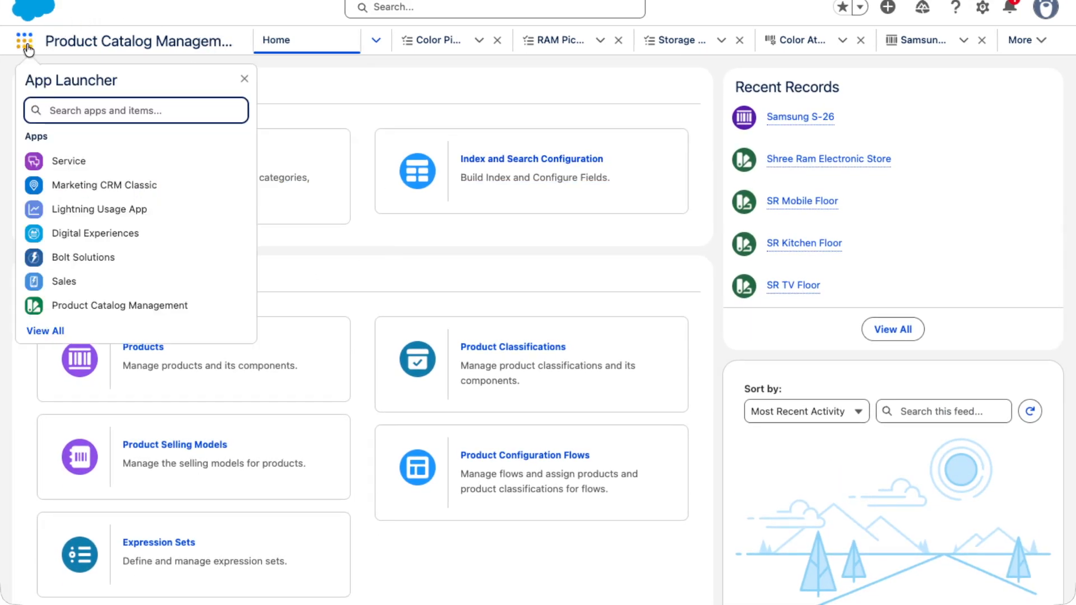
{"action": "type", "text": "Q"}
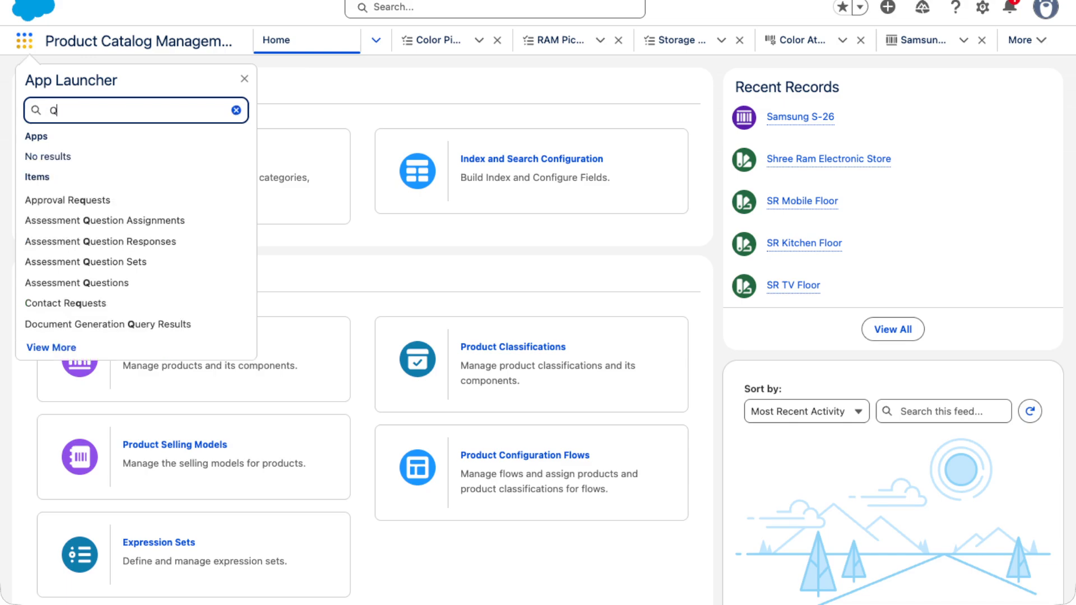
{"action": "type", "text": "uote"}
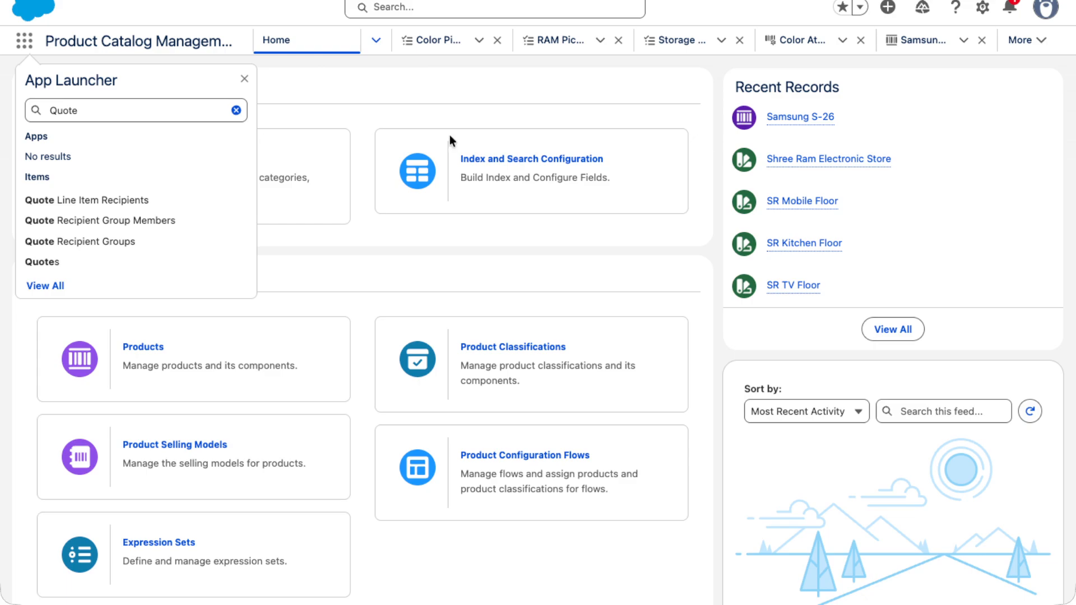
{"action": "left_click", "coordinate": [37, 261]}
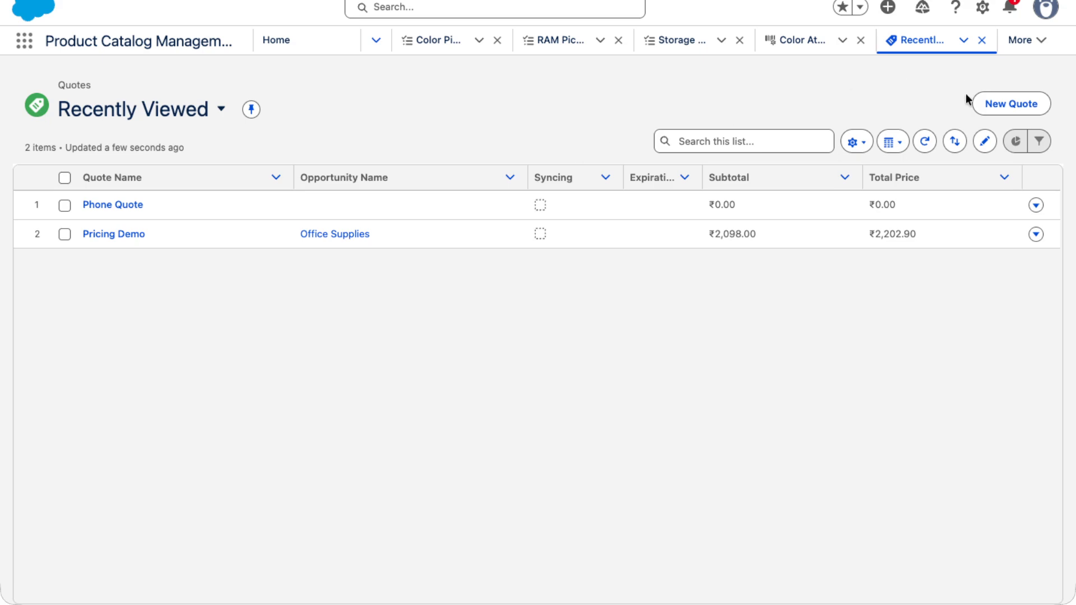
{"action": "left_click", "coordinate": [998, 104]}
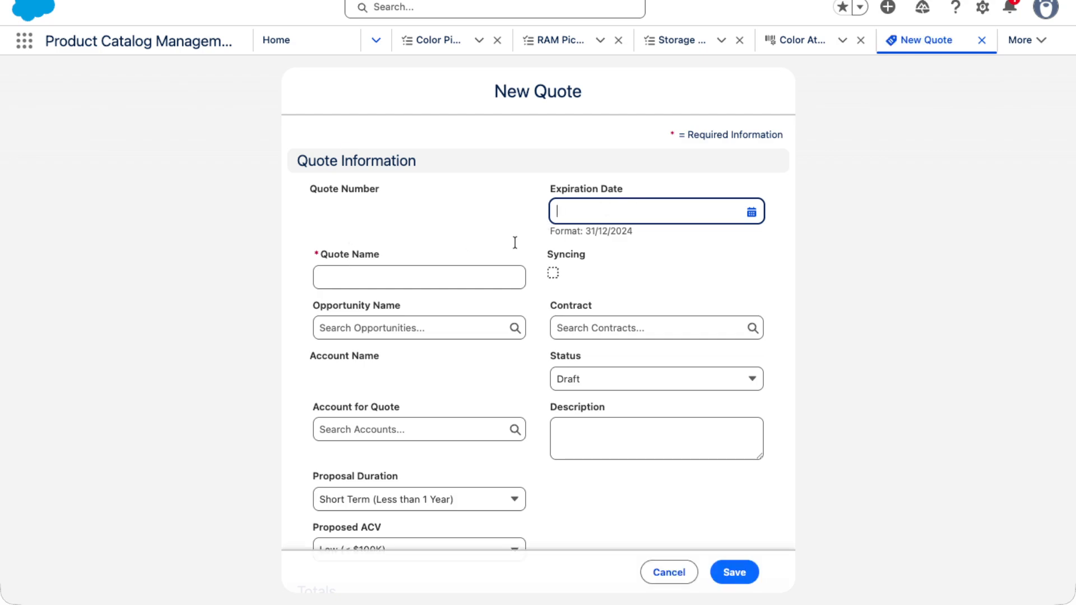
- Name the new quote SR Mobile Quote and save it
{"action": "left_click", "coordinate": [420, 277]}
{"action": "type", "text": "SR "}
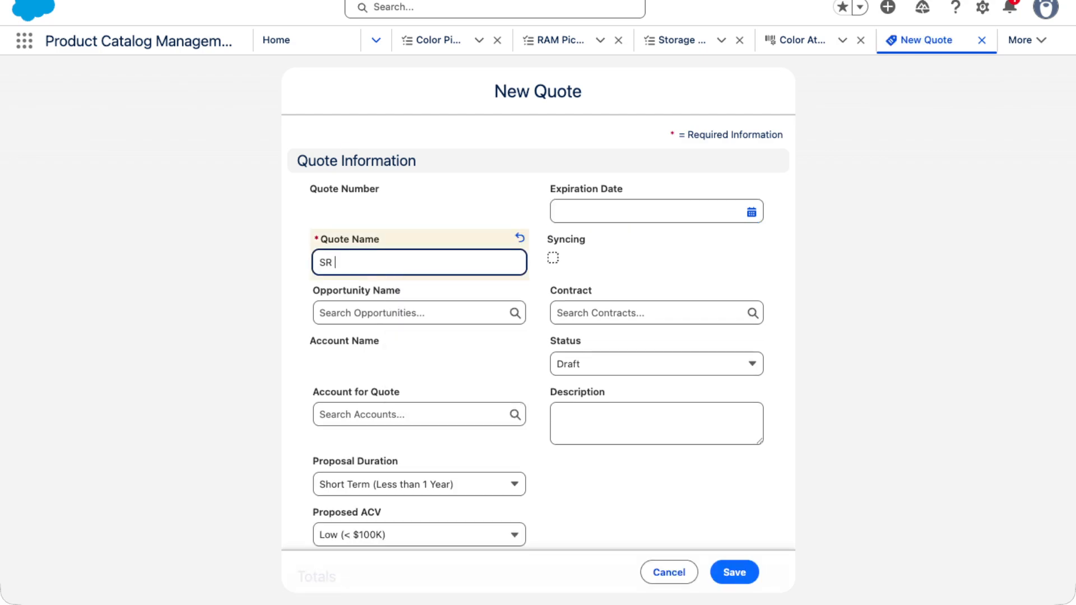
{"action": "type", "text": "Phones"}
{"action": "key", "text": "Tab"}
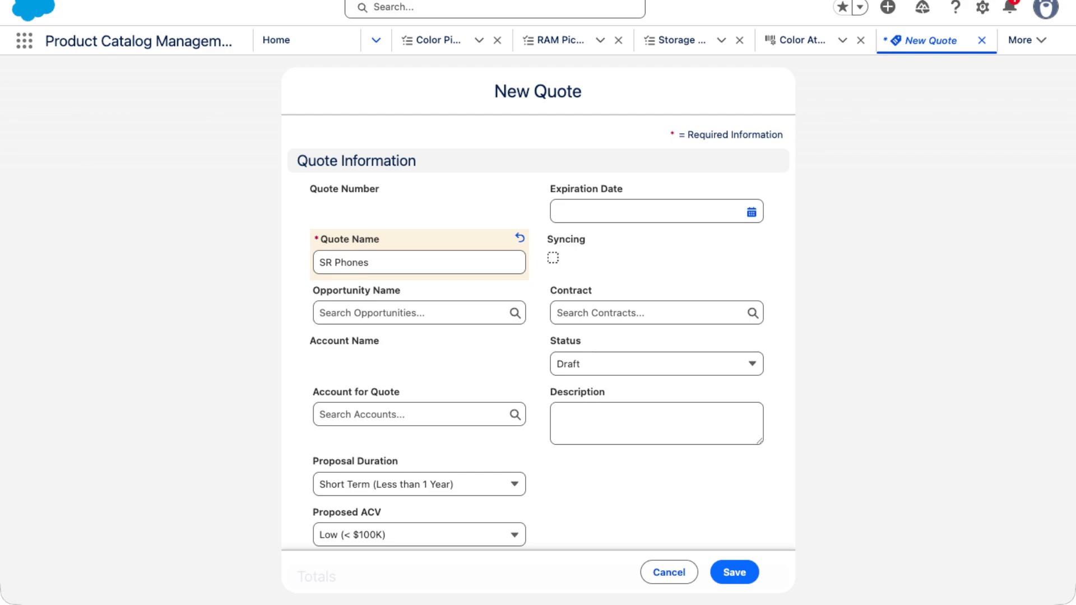
{"action": "left_click", "coordinate": [385, 263]}
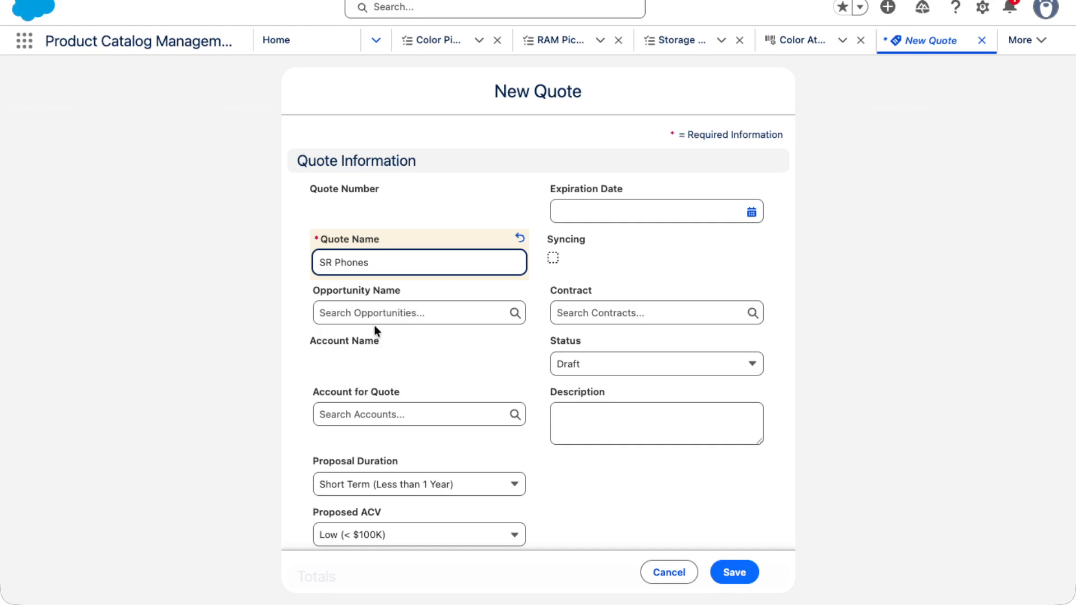
{"action": "scroll", "coordinate": [426, 456], "scroll_direction": "down", "scroll_amount": 10}
{"action": "scroll", "coordinate": [425, 456], "scroll_direction": "up", "scroll_amount": 6}
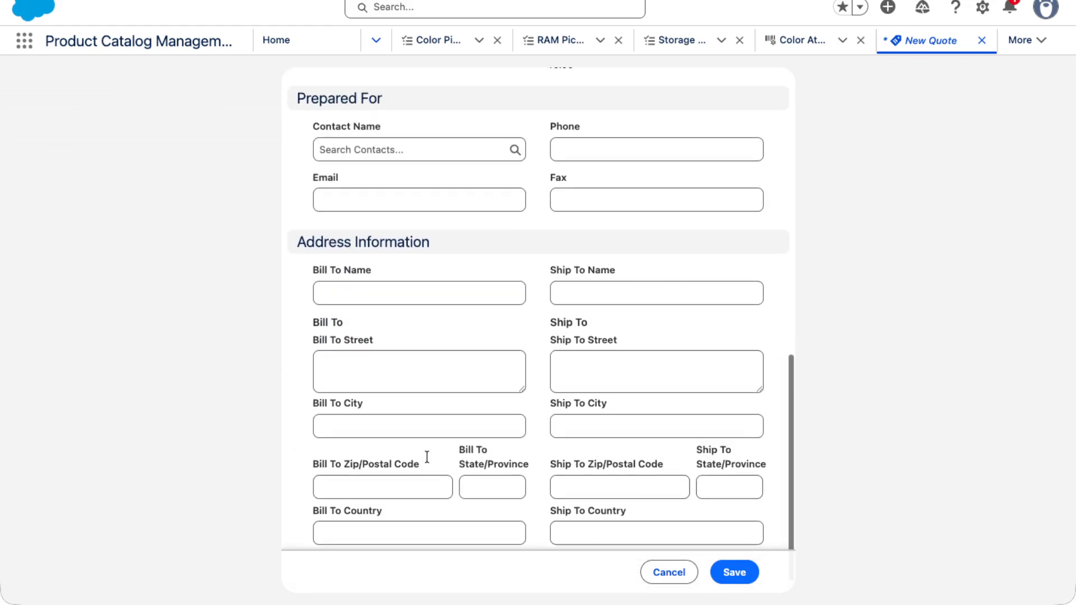
{"action": "scroll", "coordinate": [426, 456], "scroll_direction": "up", "scroll_amount": 5}
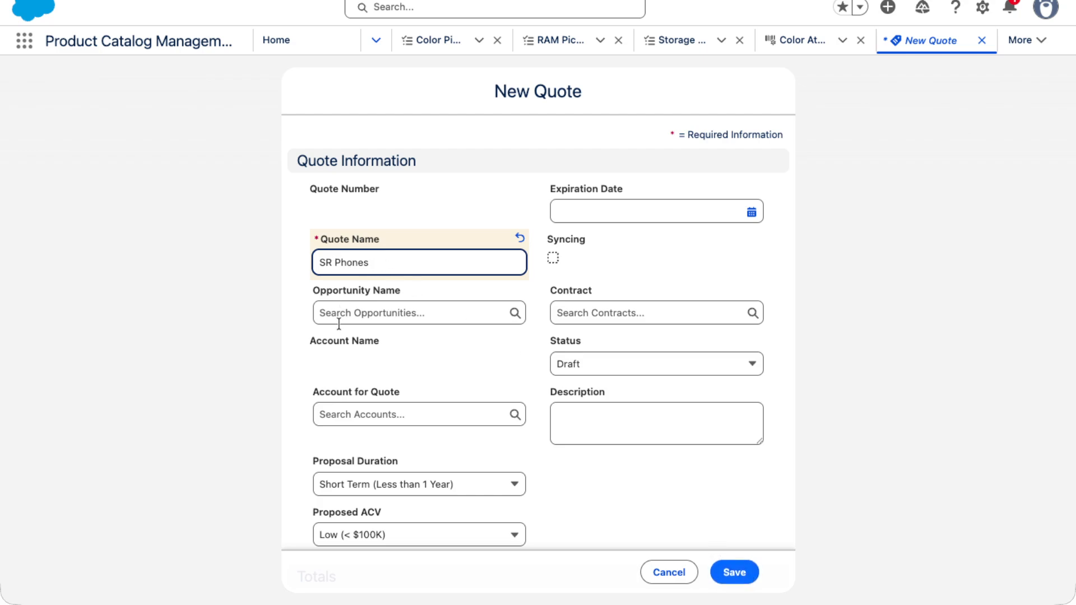
{"action": "type", "text": "Mo"}
{"action": "type", "text": "h"}
{"action": "type", "text": "le"}
{"action": "key", "text": "BackSpace"}
{"action": "key", "text": "BackSpace"}
{"action": "key", "text": "BackSpace"}
{"action": "key", "text": "BackSpace"}
{"action": "key", "text": "BackSpace"}
{"action": "type", "text": "bile Quote"}
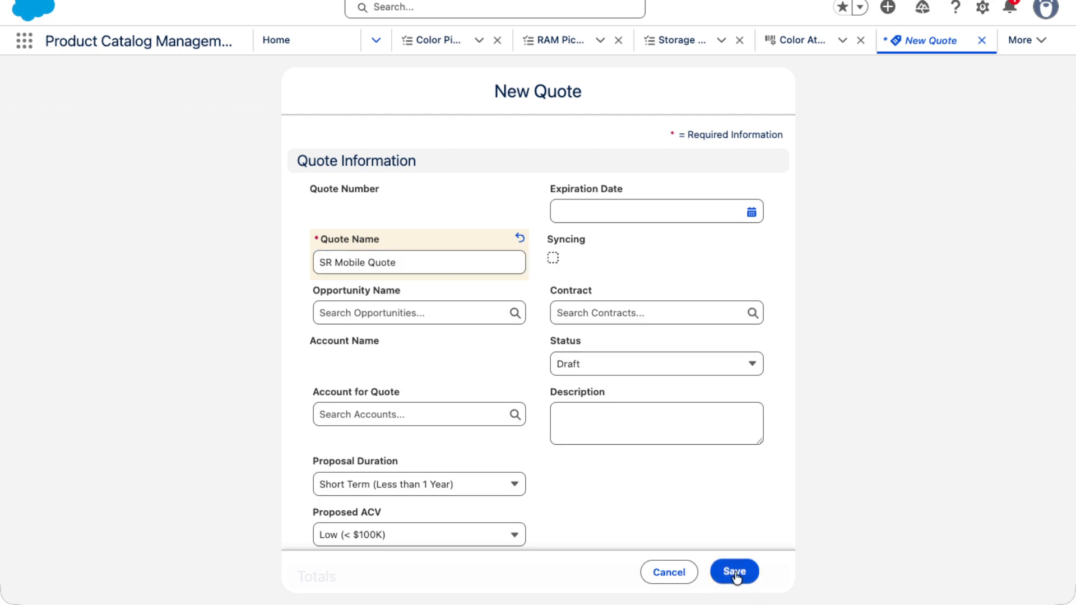
{"action": "left_click", "coordinate": [755, 567]}
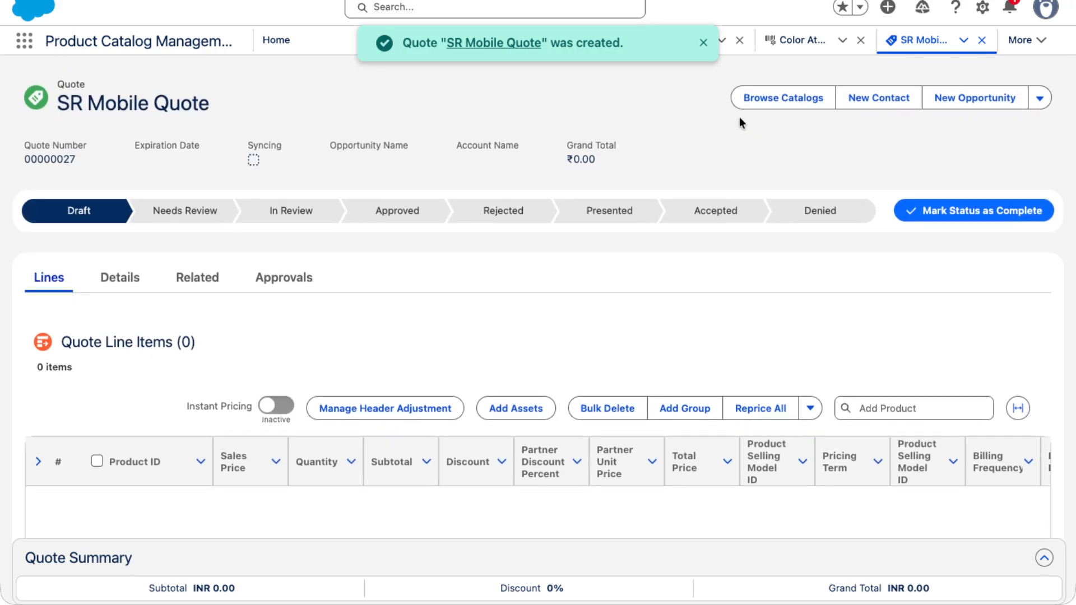
- Assign the Standard Price Book to the quote
{"action": "left_click", "coordinate": [755, 108]}
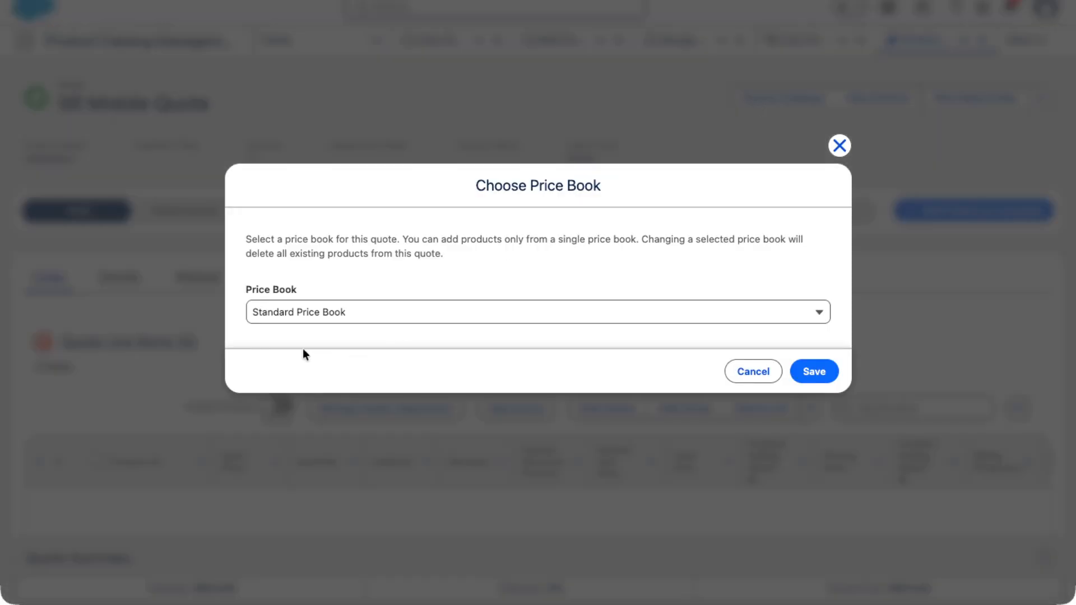
{"action": "left_click", "coordinate": [290, 319]}
{"action": "left_click", "coordinate": [297, 348]}
{"action": "left_click", "coordinate": [807, 374]}
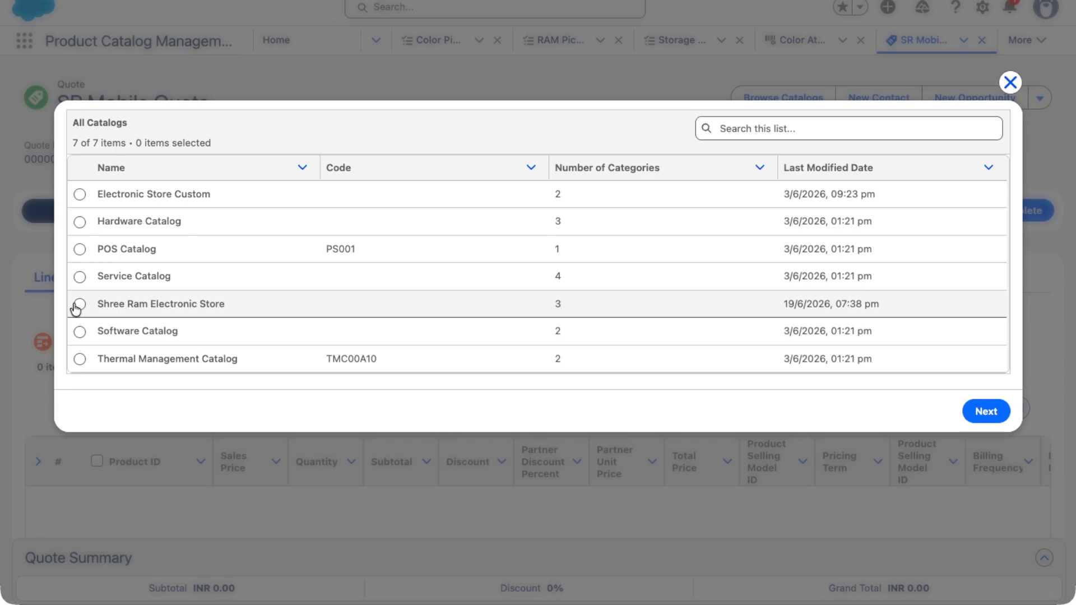
- Browse the Shree Ram Electronic Store catalog and check each of its floor categories for products
{"action": "double_click", "coordinate": [555, 305]}
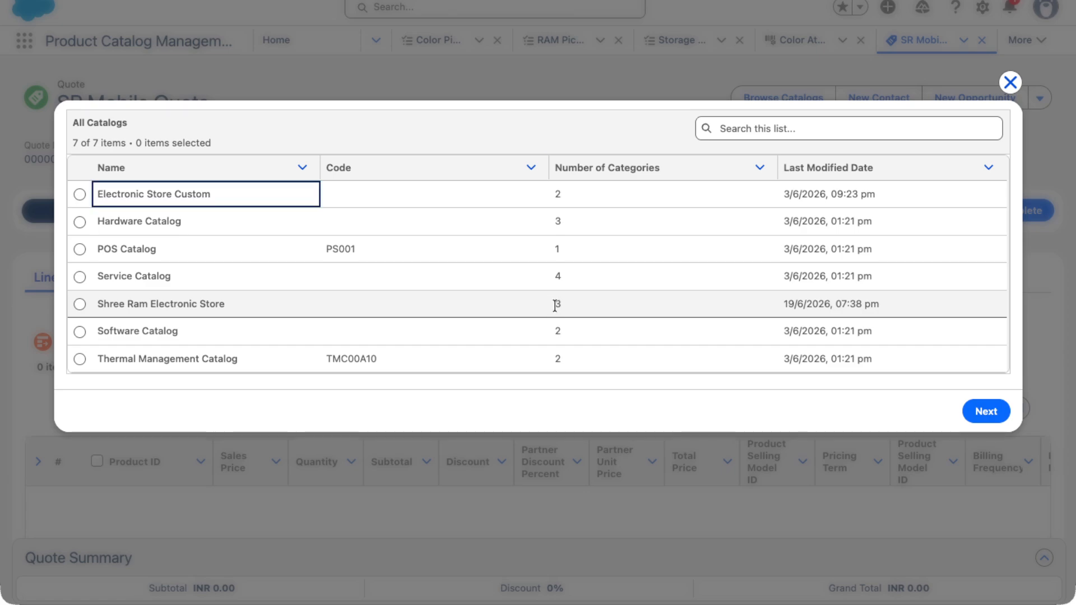
{"action": "left_click", "coordinate": [79, 304]}
{"action": "left_click", "coordinate": [986, 412]}
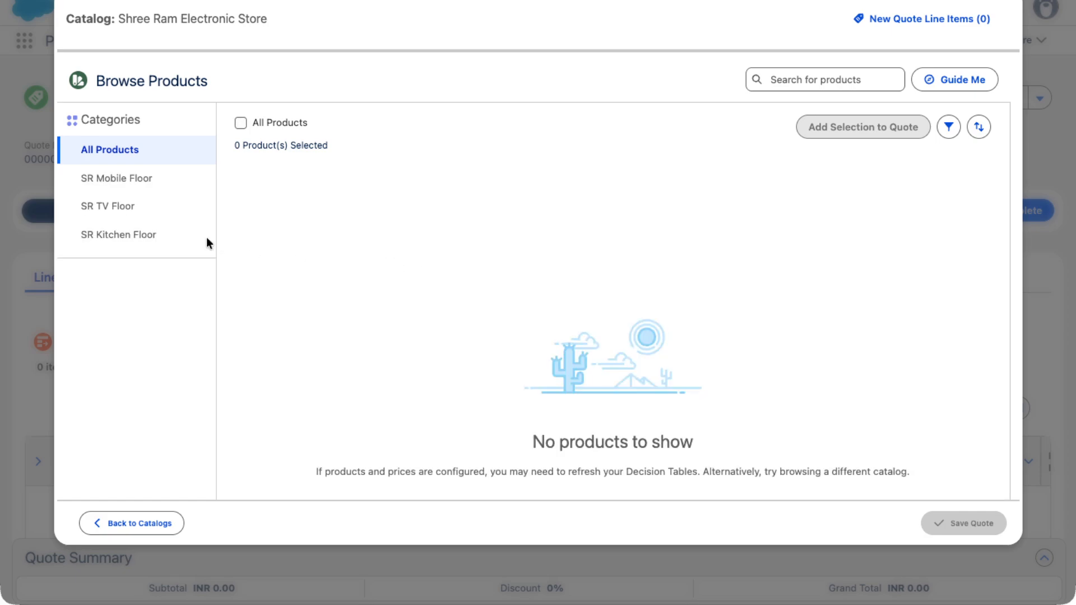
{"action": "left_click", "coordinate": [117, 185]}
{"action": "left_click", "coordinate": [114, 206]}
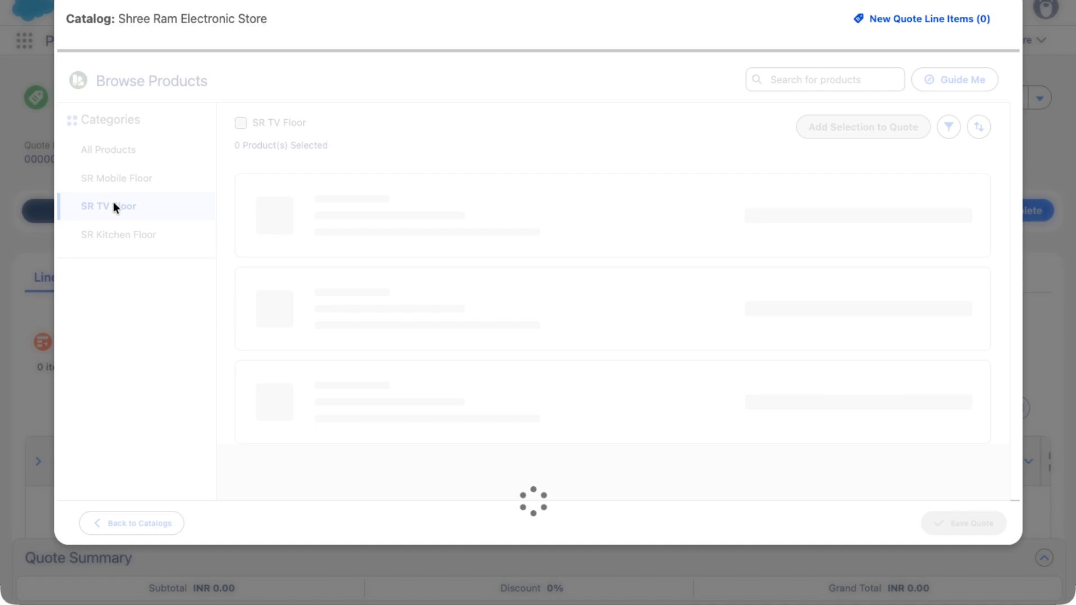
{"action": "left_click", "coordinate": [116, 233]}
{"action": "left_click", "coordinate": [116, 205]}
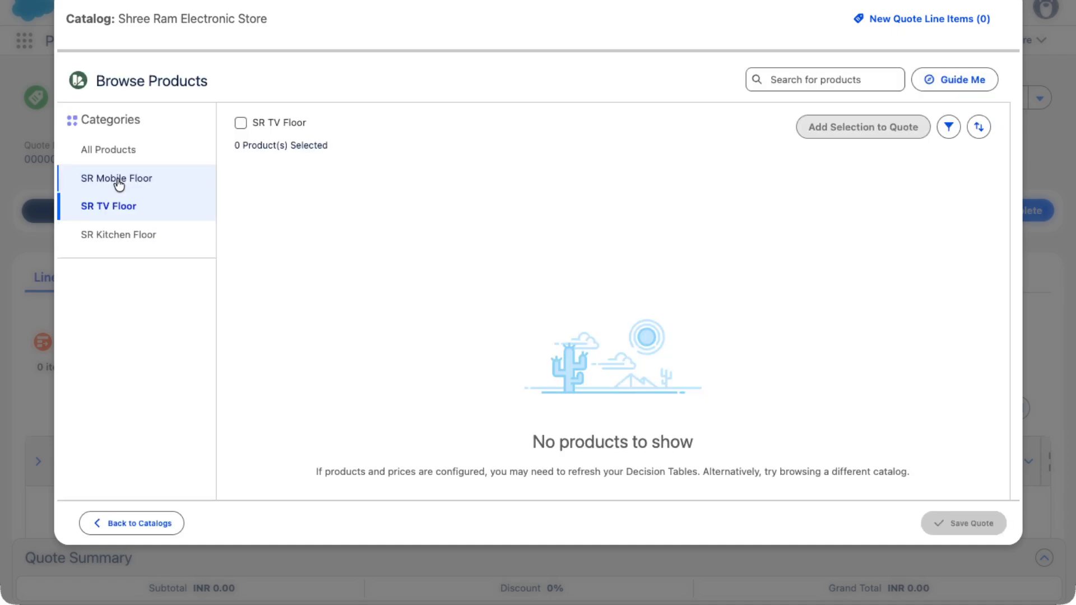
{"action": "left_click", "coordinate": [119, 184]}
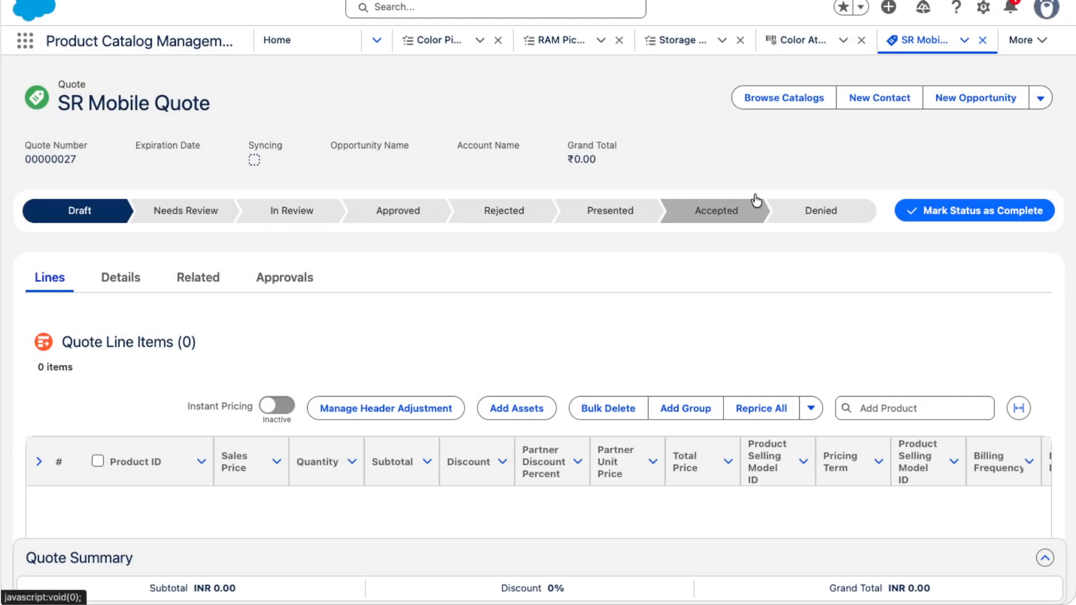
- Open Setup and review the Revenue Settings page
{"action": "left_click", "coordinate": [983, 8]}
{"action": "left_click", "coordinate": [877, 67]}
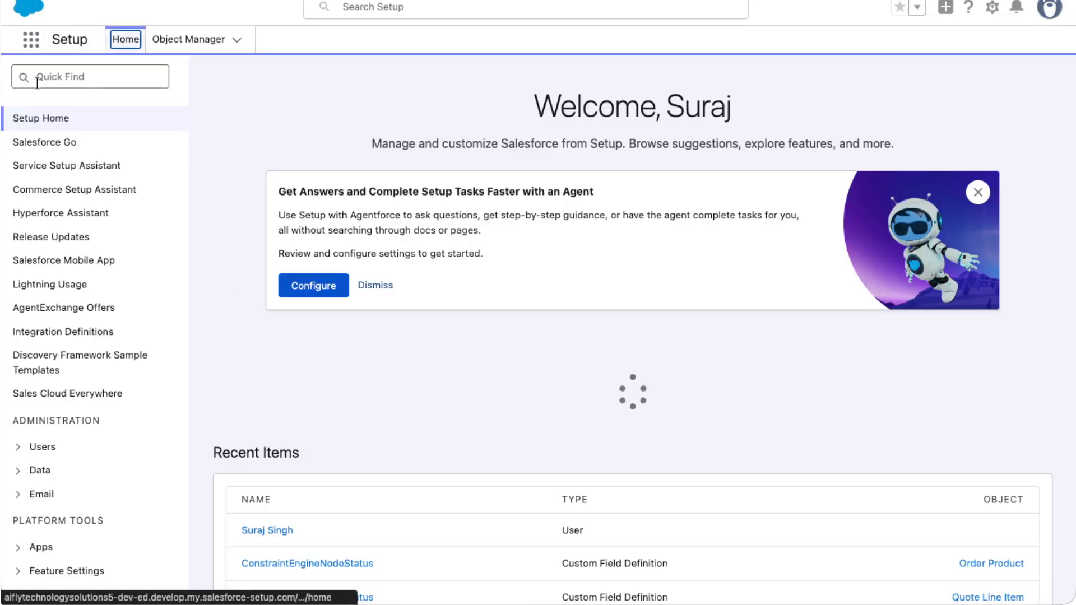
{"action": "left_click", "coordinate": [39, 76]}
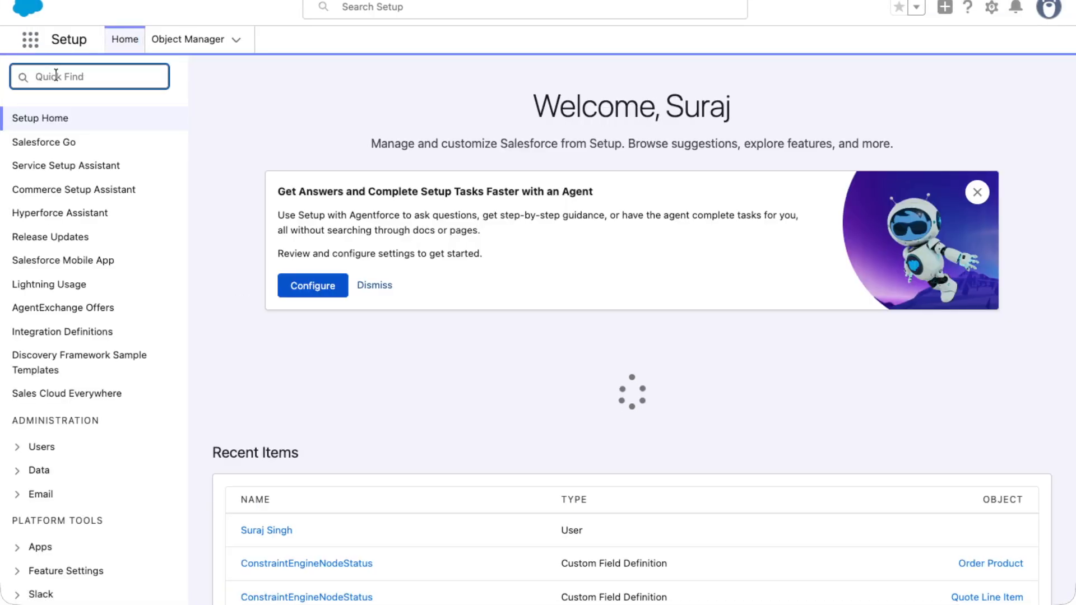
{"action": "type", "text": "Revenu"}
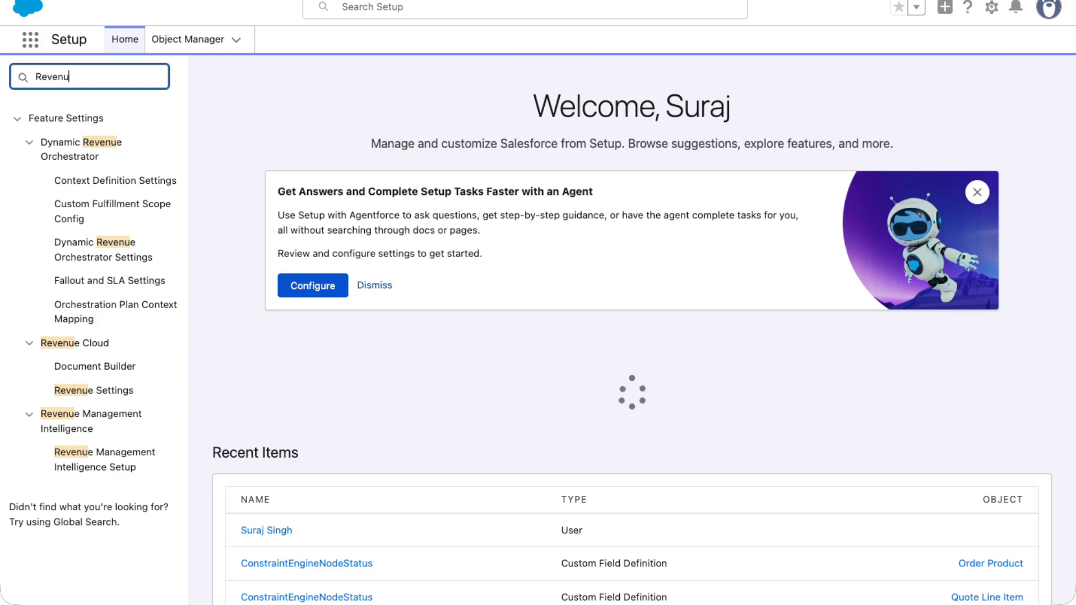
{"action": "type", "text": "w"}
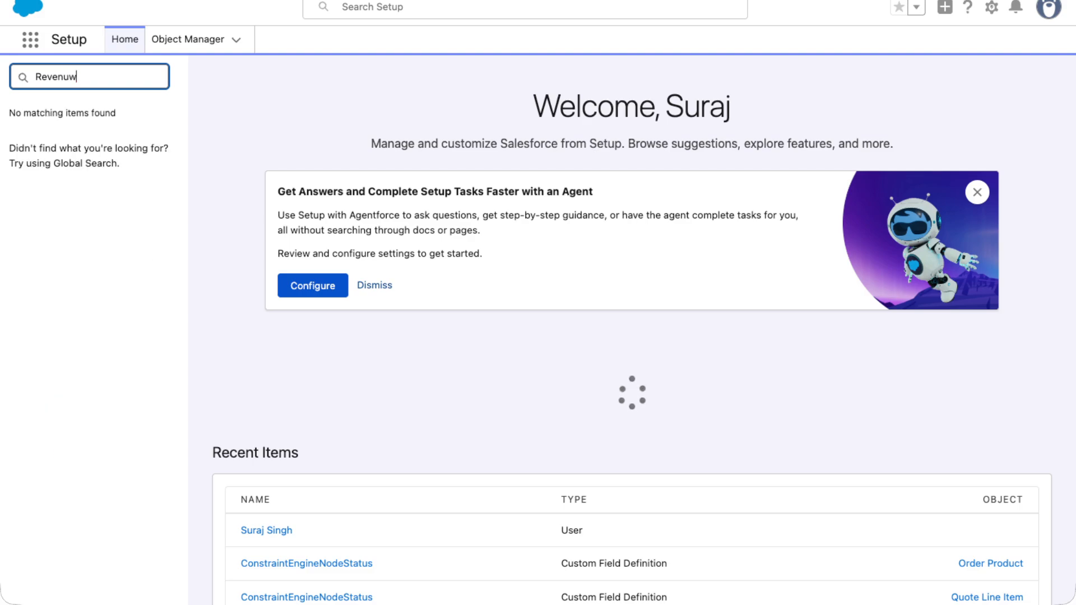
{"action": "key", "text": "BackSpace"}
{"action": "type", "text": "e s"}
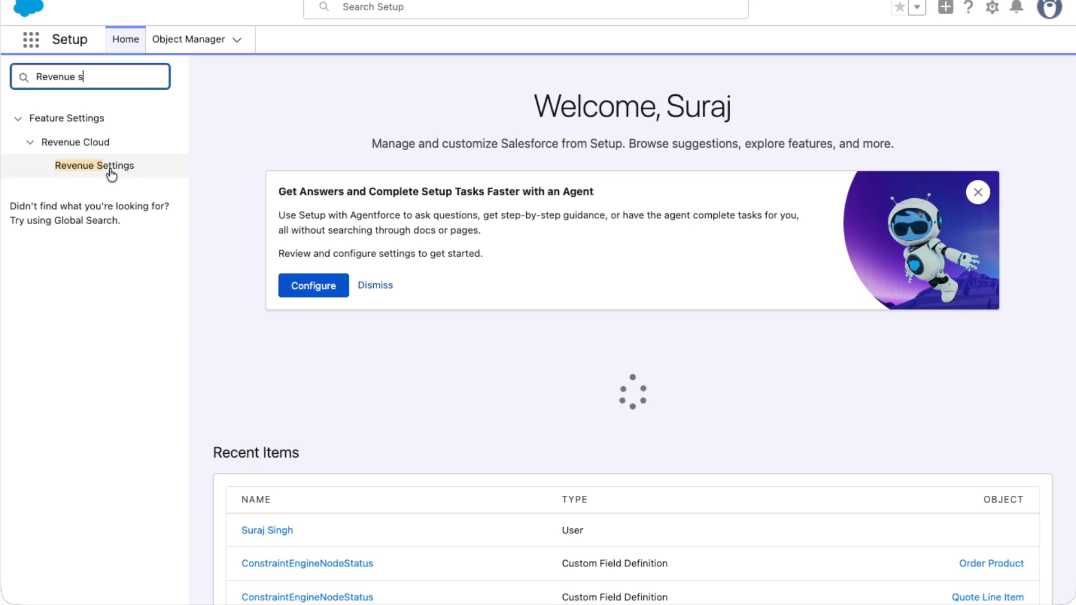
{"action": "left_click", "coordinate": [108, 169]}
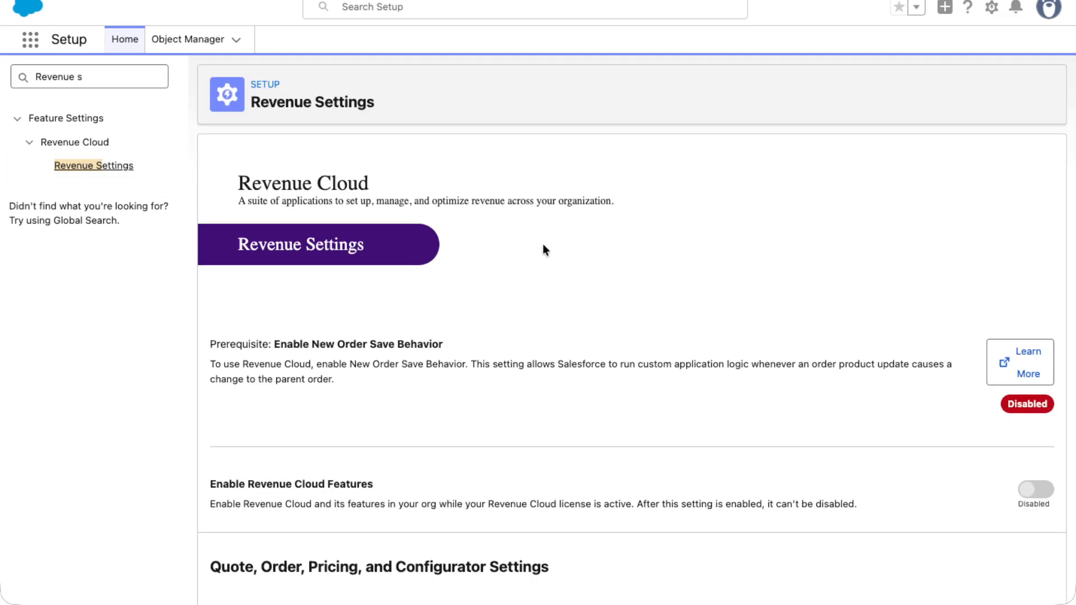
{"action": "scroll", "coordinate": [567, 332], "scroll_direction": "down", "scroll_amount": 10}
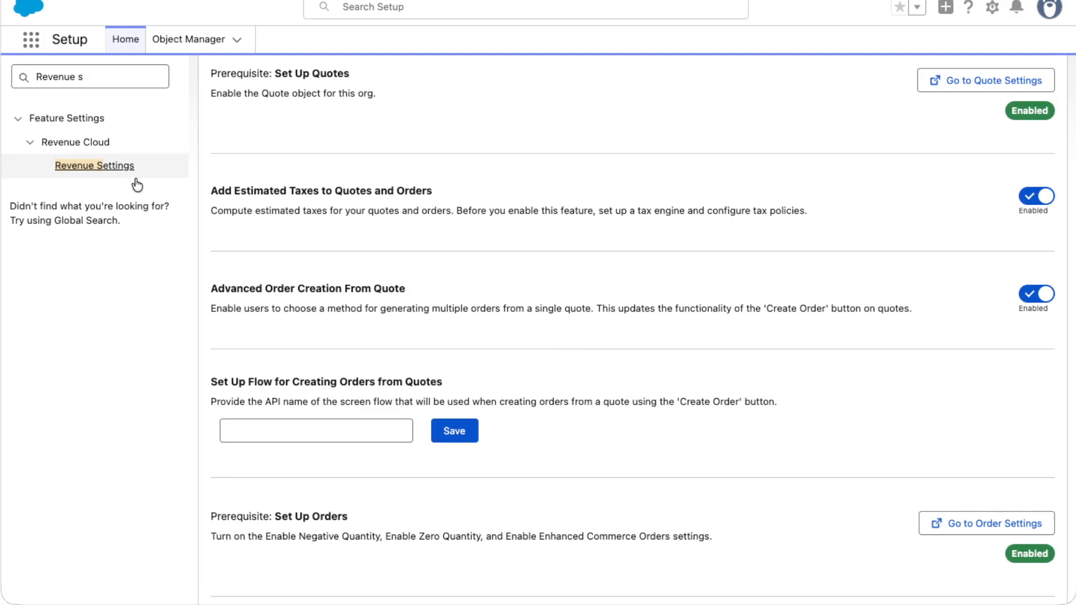
- Search Setup for setup pages and open Salesforce Pricing Setup
{"action": "left_click_drag", "start_coordinate": [84, 77], "coordinate": [11, 71]}
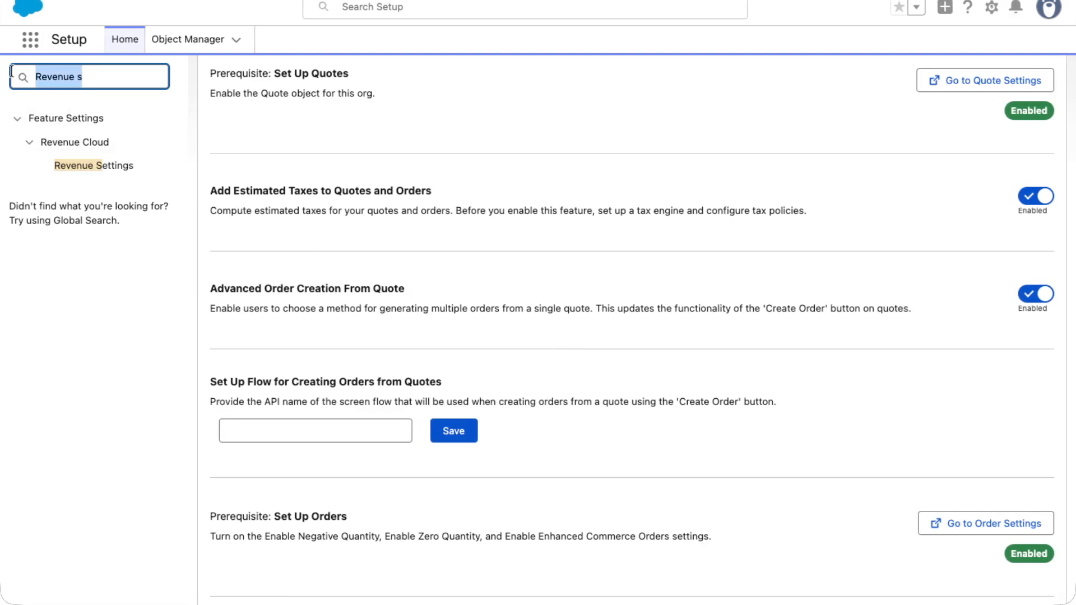
{"action": "key", "text": "Right"}
{"action": "key", "text": "BackSpace"}
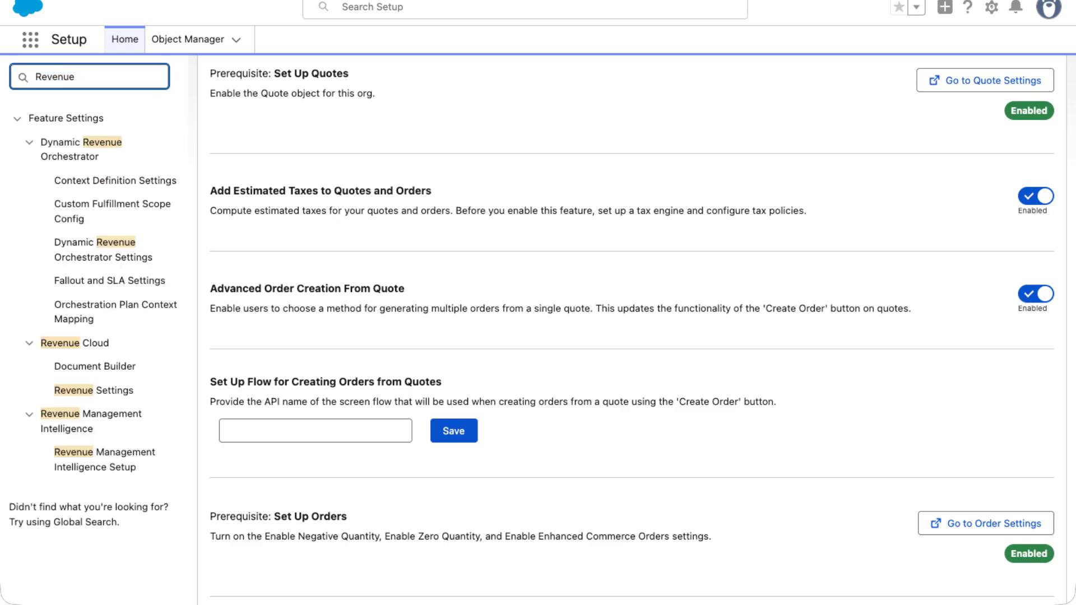
{"action": "key", "text": "BackSpace"}
{"action": "key", "text": "BackSpace"}
{"action": "key", "text": "BackSpace"}
{"action": "key", "text": "BackSpace"}
{"action": "key", "text": "BackSpace"}
{"action": "key", "text": "BackSpace"}
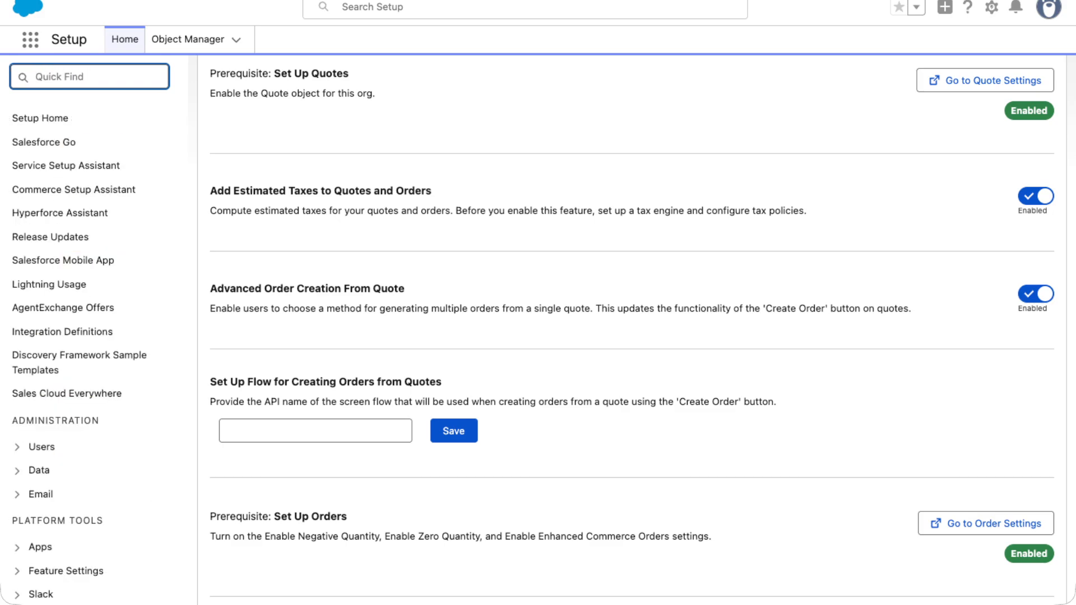
{"action": "type", "text": "Setup"}
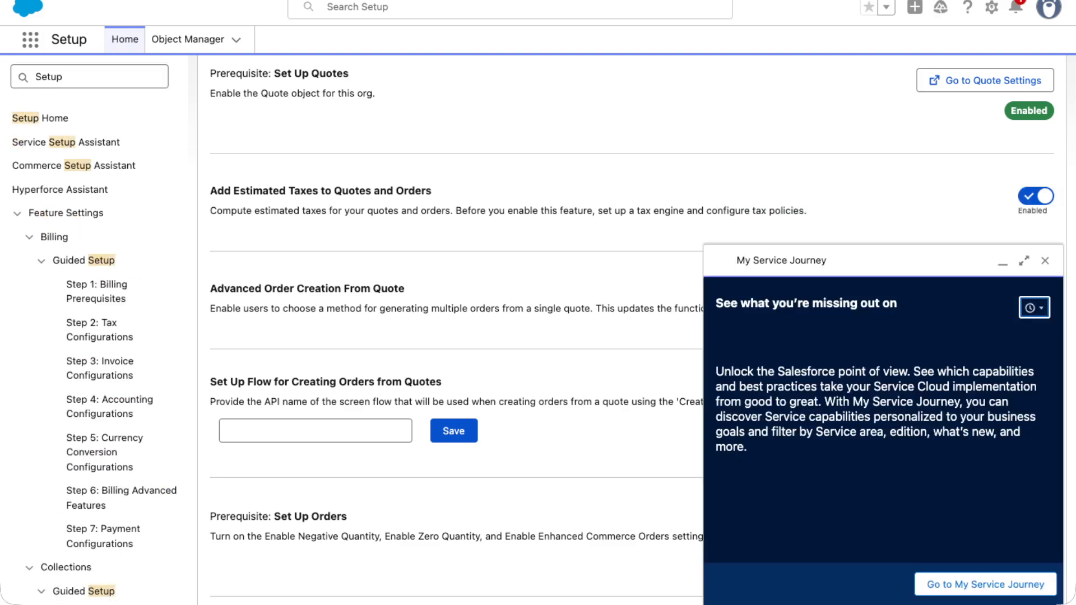
{"action": "scroll", "coordinate": [67, 324], "scroll_direction": "down", "scroll_amount": 5}
{"action": "scroll", "coordinate": [103, 368], "scroll_direction": "down", "scroll_amount": 10}
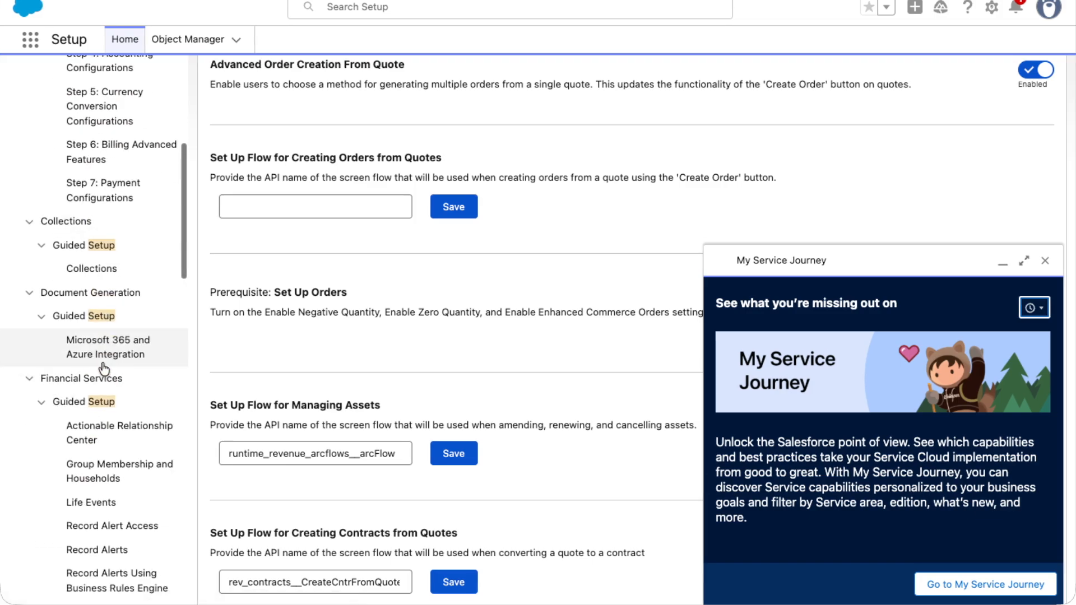
{"action": "scroll", "coordinate": [104, 368], "scroll_direction": "down", "scroll_amount": 3}
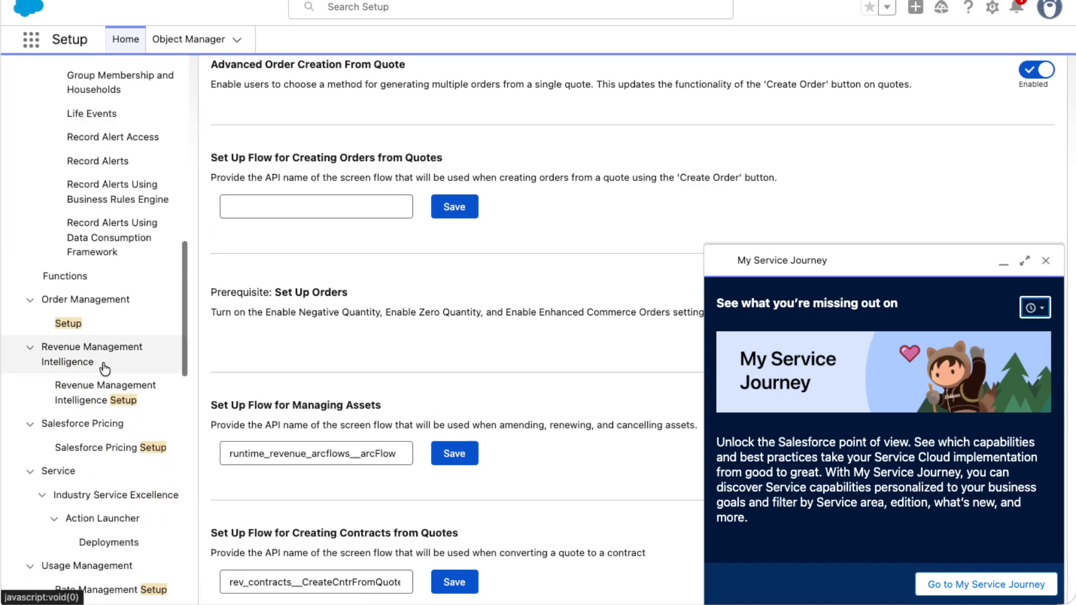
{"action": "scroll", "coordinate": [104, 368], "scroll_direction": "down", "scroll_amount": 1}
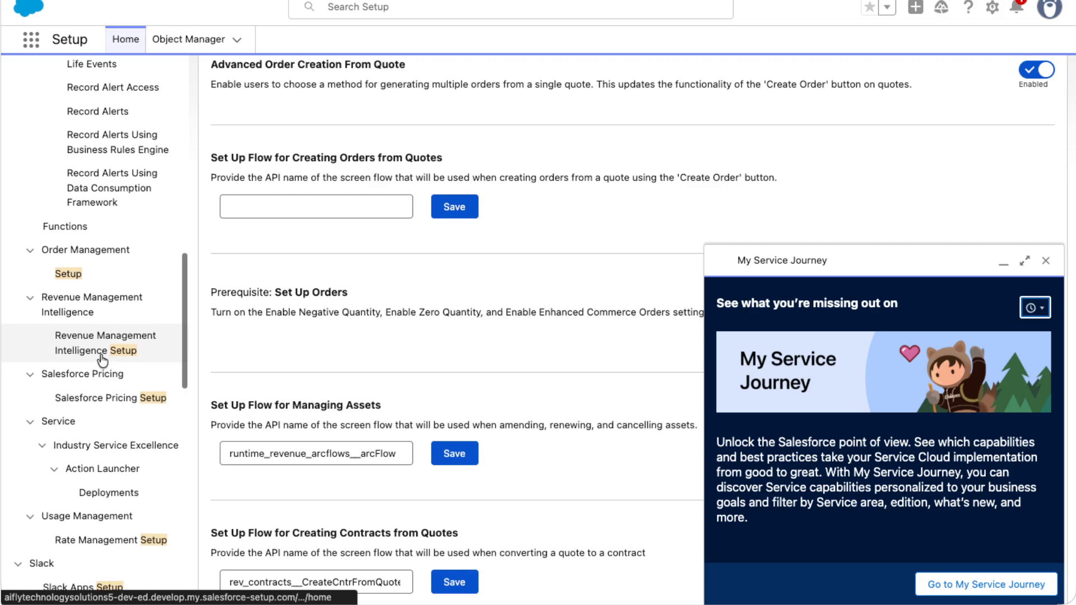
{"action": "left_click", "coordinate": [112, 397]}
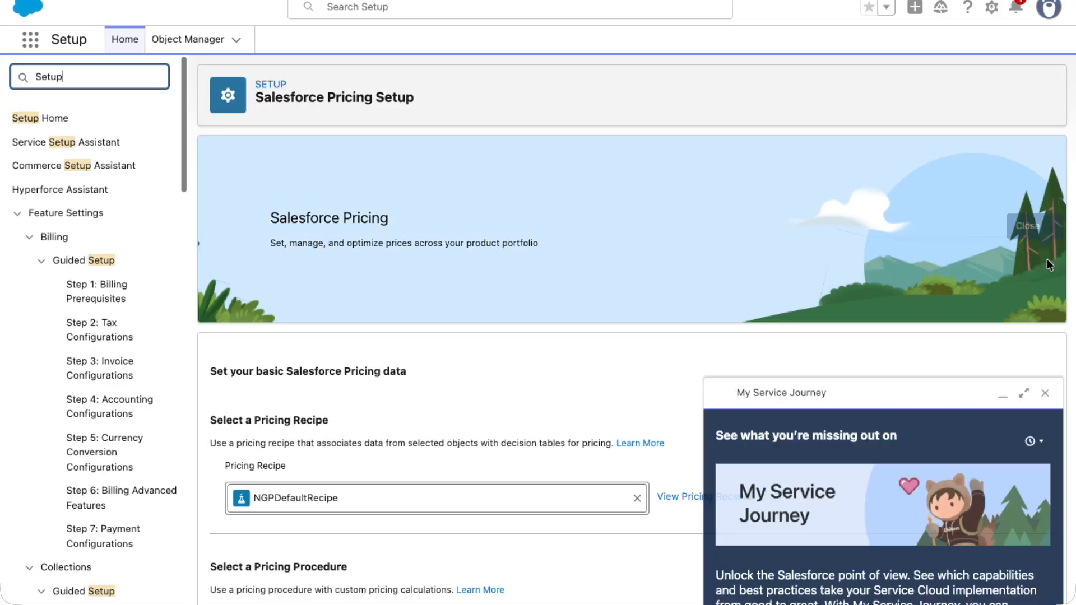
- Close the My Service Journey panel and sync all pricing data
{"action": "left_click", "coordinate": [1046, 260]}
{"action": "scroll", "coordinate": [446, 402], "scroll_direction": "down", "scroll_amount": 7}
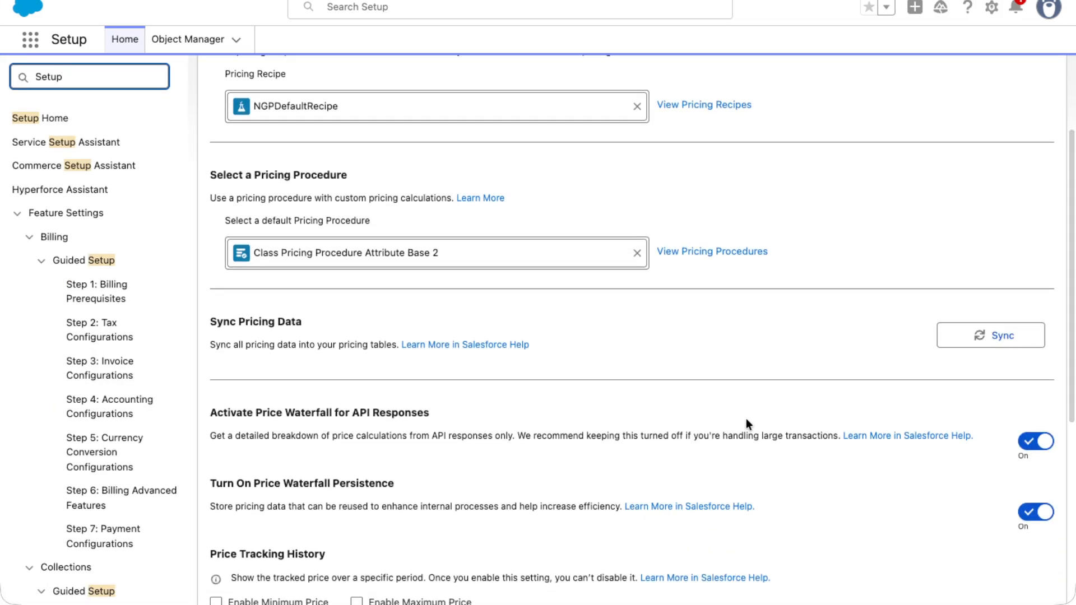
{"action": "left_click", "coordinate": [1030, 343]}
{"action": "left_click", "coordinate": [656, 314]}
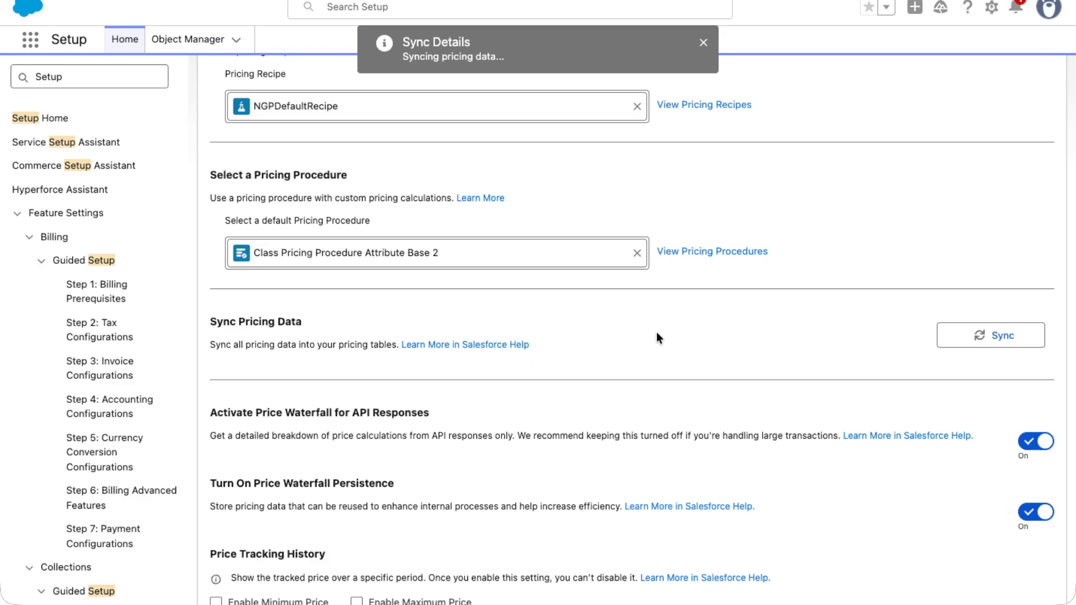
{"action": "scroll", "coordinate": [657, 333], "scroll_direction": "down", "scroll_amount": 1}
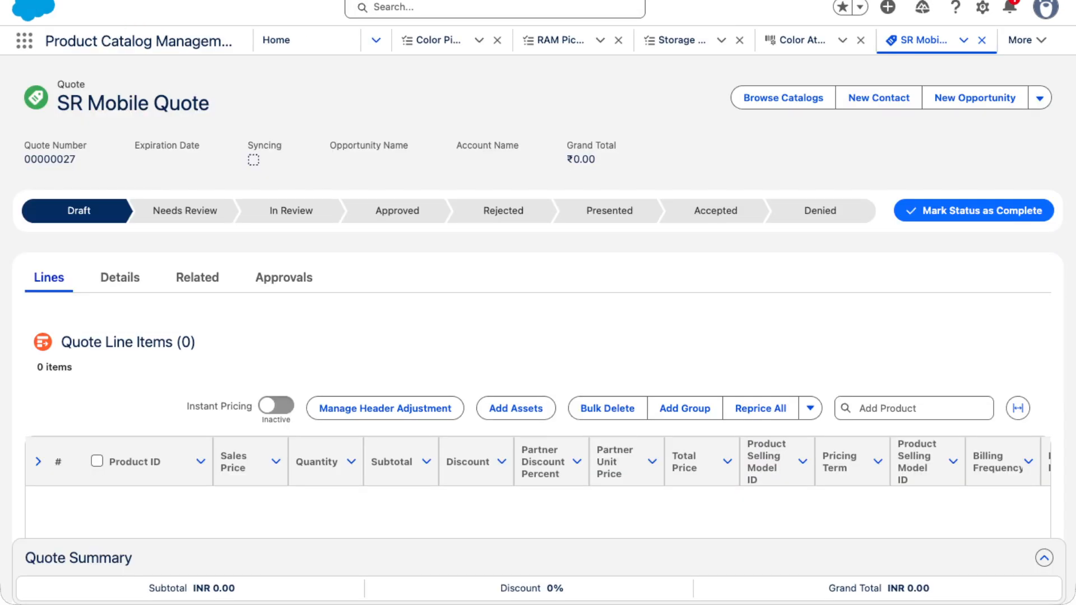
- Reload the quote, reopen the Shree Ram Electronic Store catalog, and open Samsung S-26 for configuration
{"action": "key", "text": "super+r"}
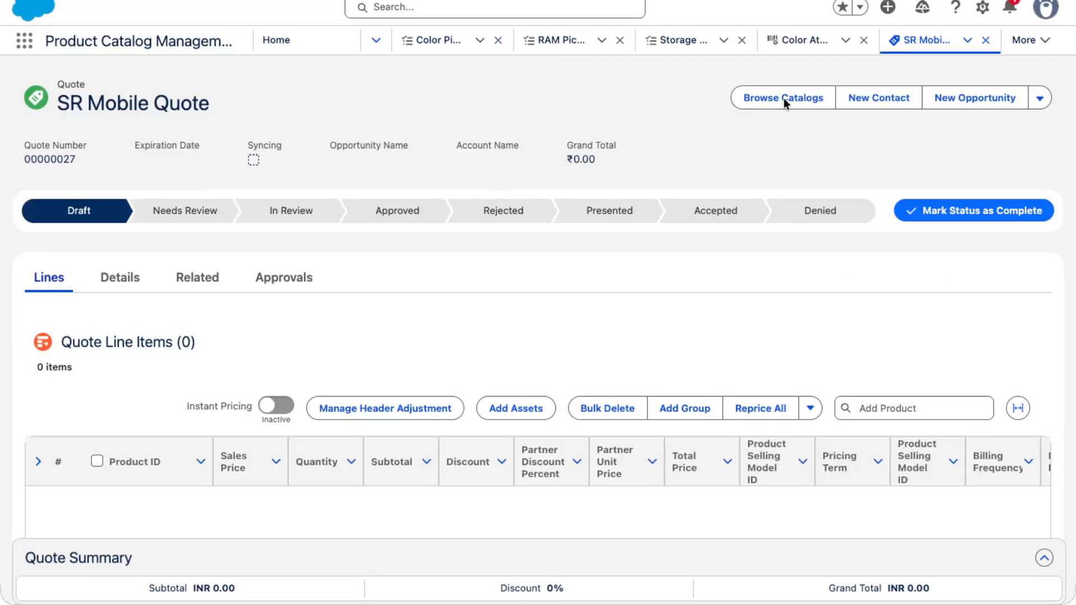
{"action": "left_click", "coordinate": [783, 98]}
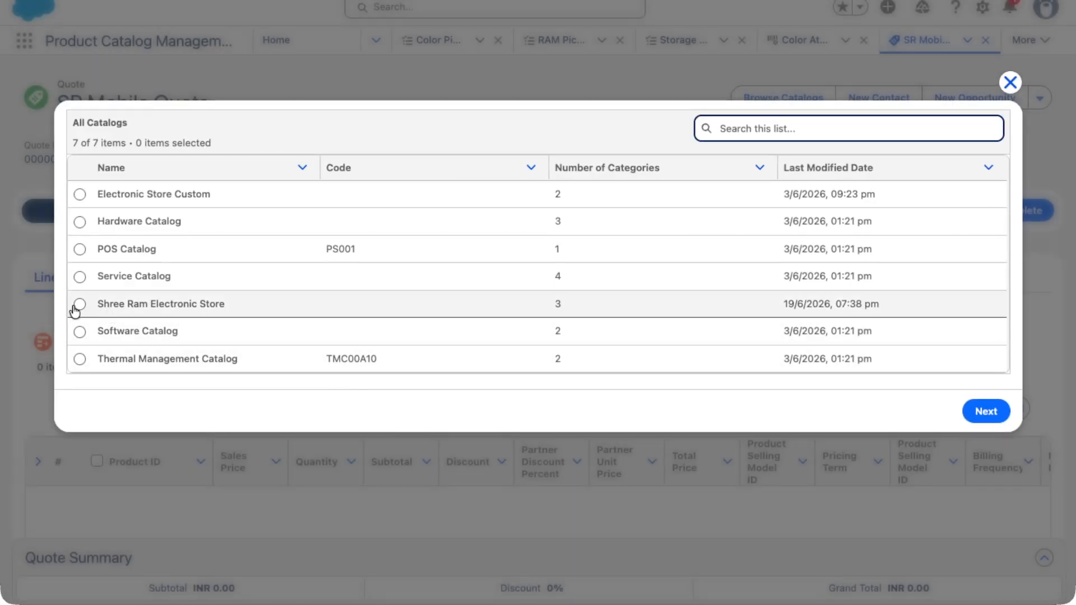
{"action": "left_click", "coordinate": [79, 305]}
{"action": "left_click", "coordinate": [986, 411]}
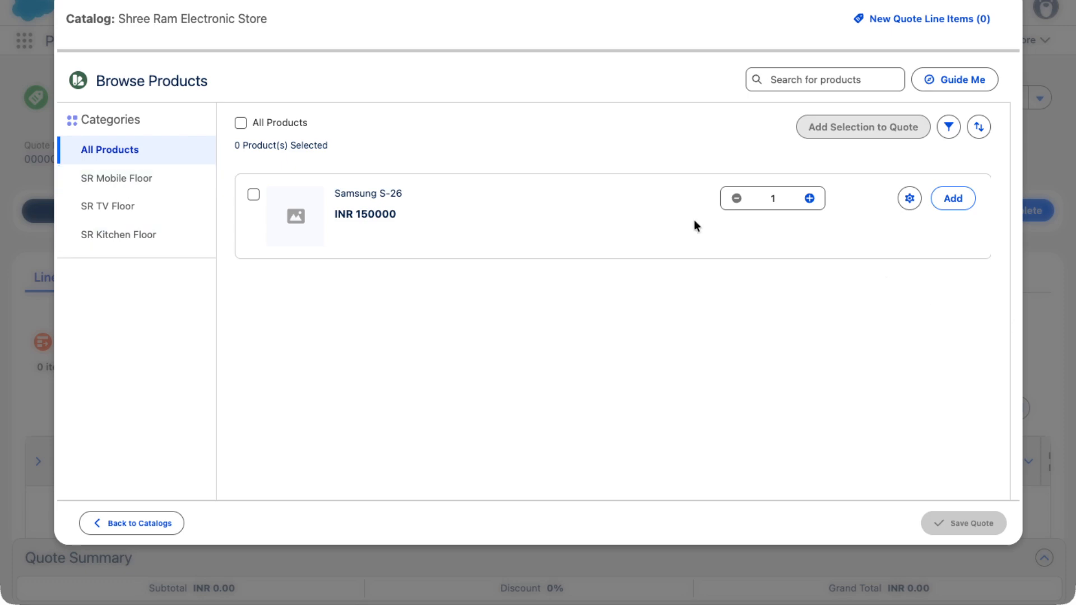
{"action": "left_click", "coordinate": [908, 201]}
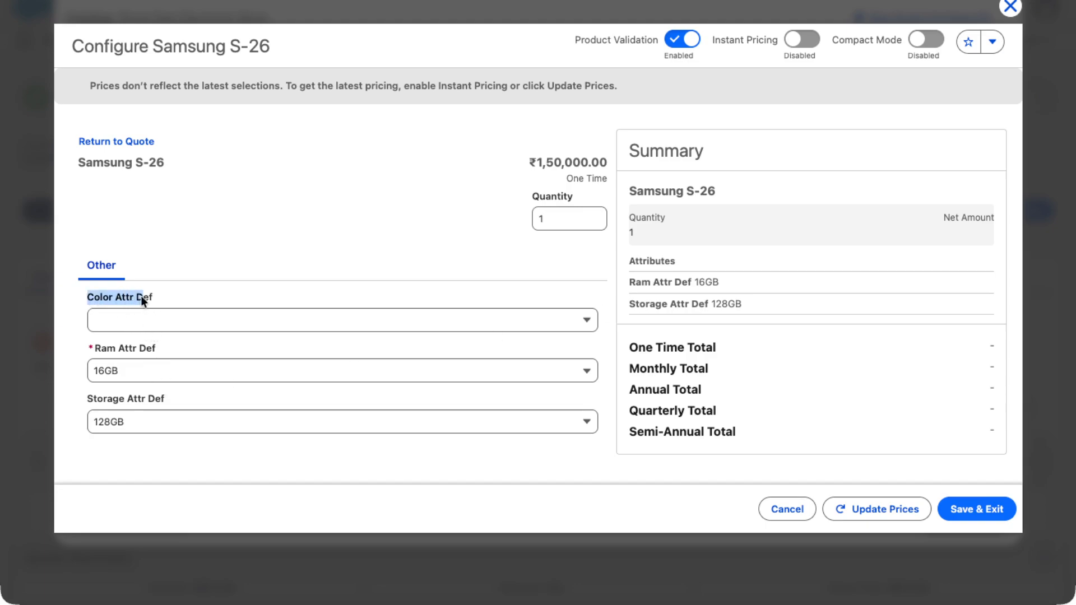
- Review the product's configurable attributes and the options offered for color and RAM
{"action": "left_click_drag", "start_coordinate": [89, 348], "coordinate": [143, 348]}
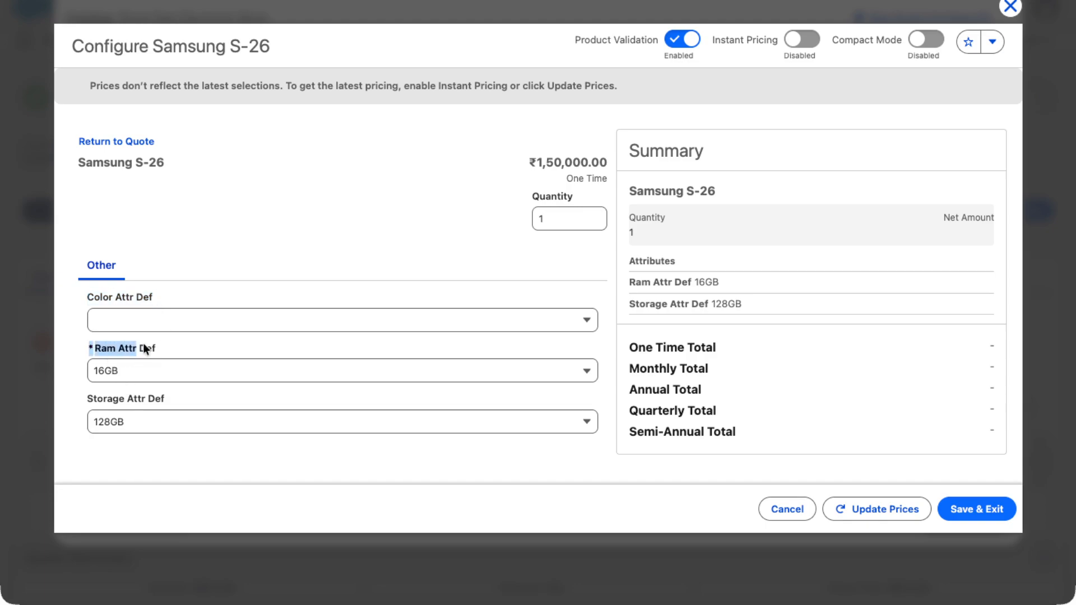
{"action": "left_click_drag", "start_coordinate": [93, 400], "coordinate": [169, 401]}
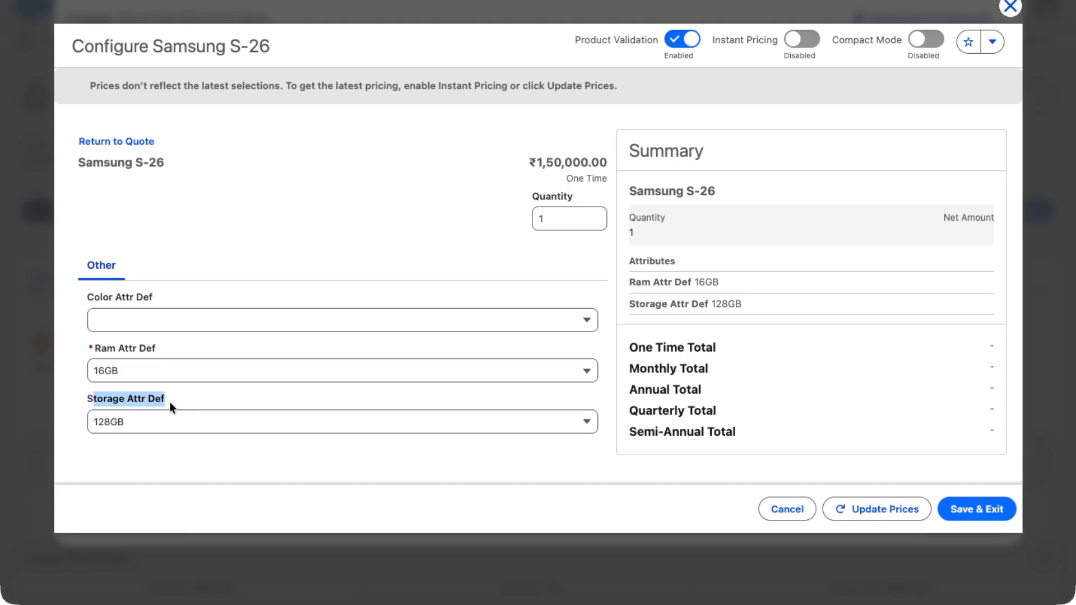
{"action": "left_click", "coordinate": [107, 245]}
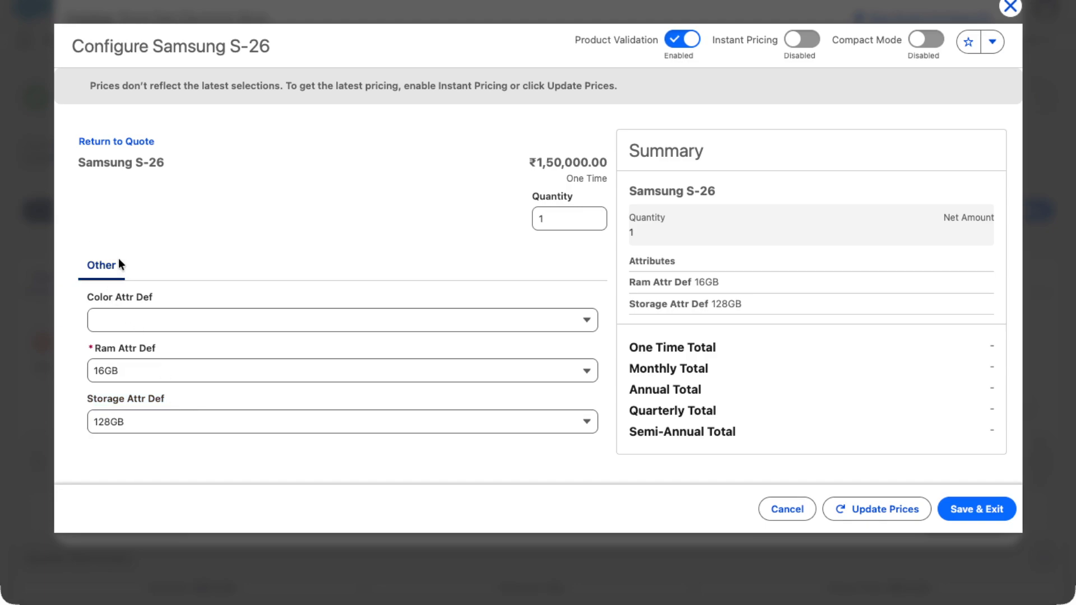
{"action": "left_click_drag", "start_coordinate": [119, 260], "coordinate": [84, 262]}
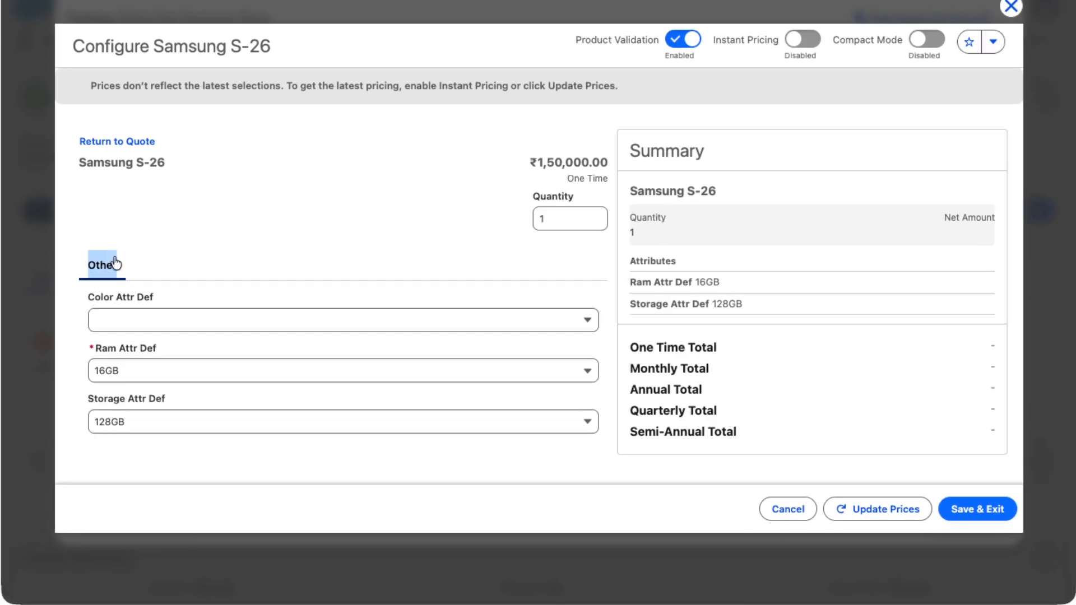
{"action": "left_click", "coordinate": [137, 330]}
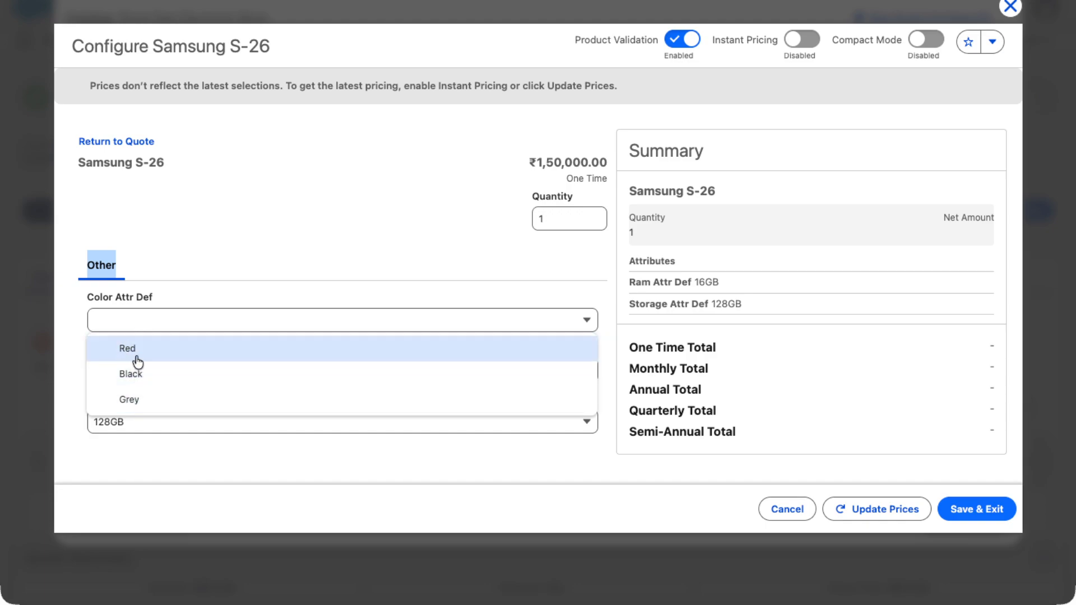
{"action": "left_click", "coordinate": [62, 348]}
{"action": "left_click", "coordinate": [105, 370]}
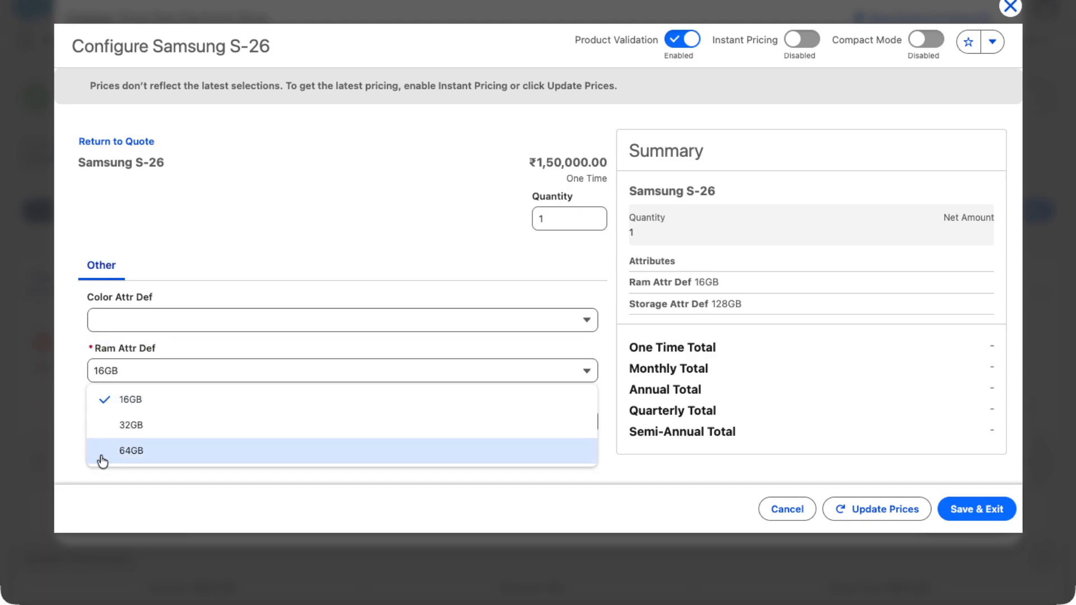
{"action": "left_click", "coordinate": [77, 382]}
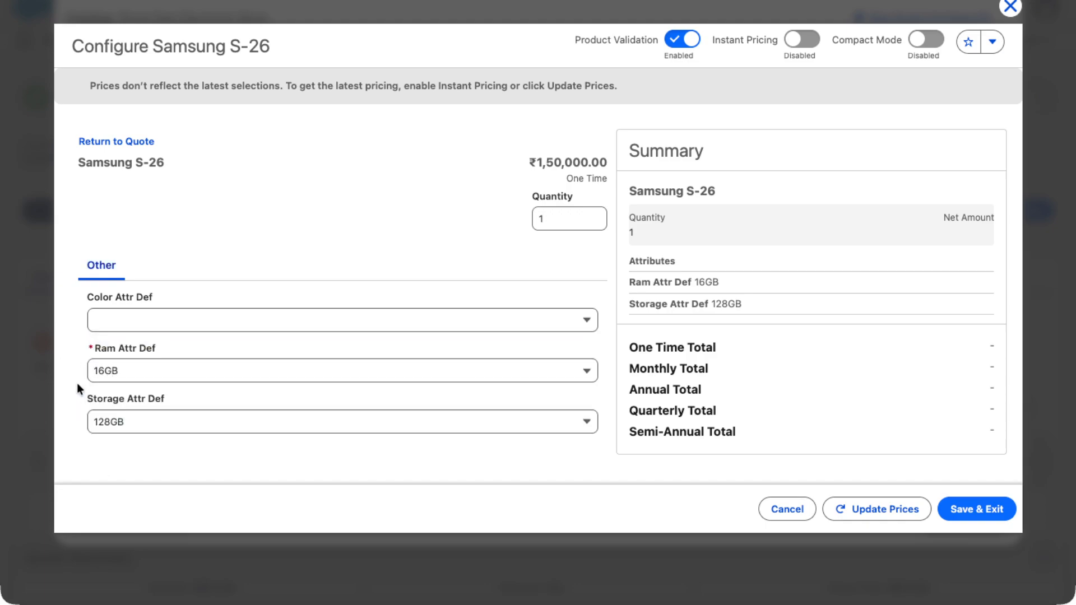
- Set the Samsung S-26 quantity to 2
{"action": "double_click", "coordinate": [556, 223]}
{"action": "type", "text": "2"}
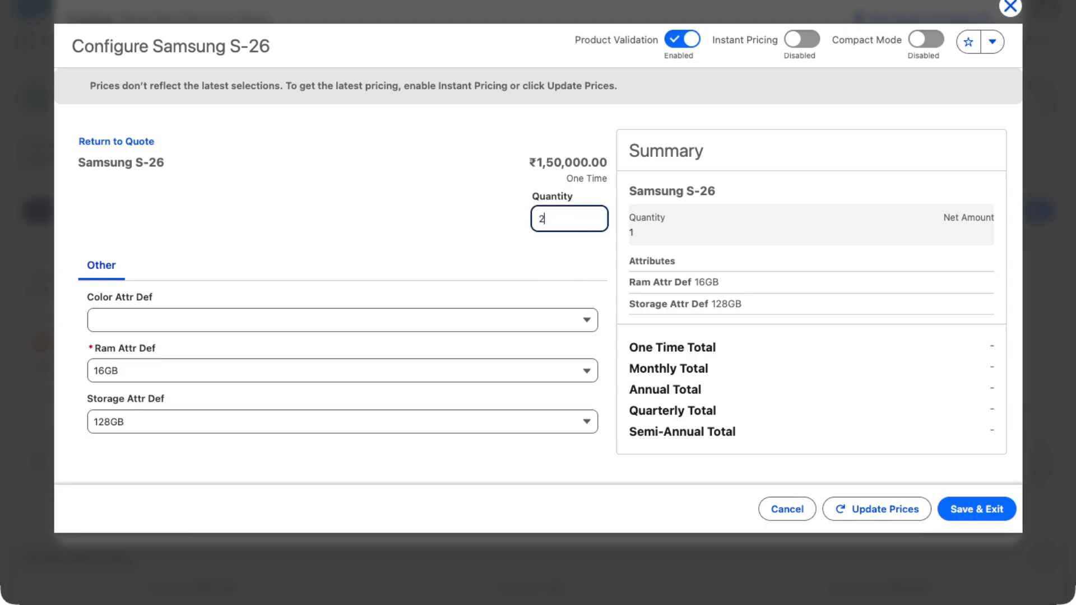
{"action": "key", "text": "Tab"}
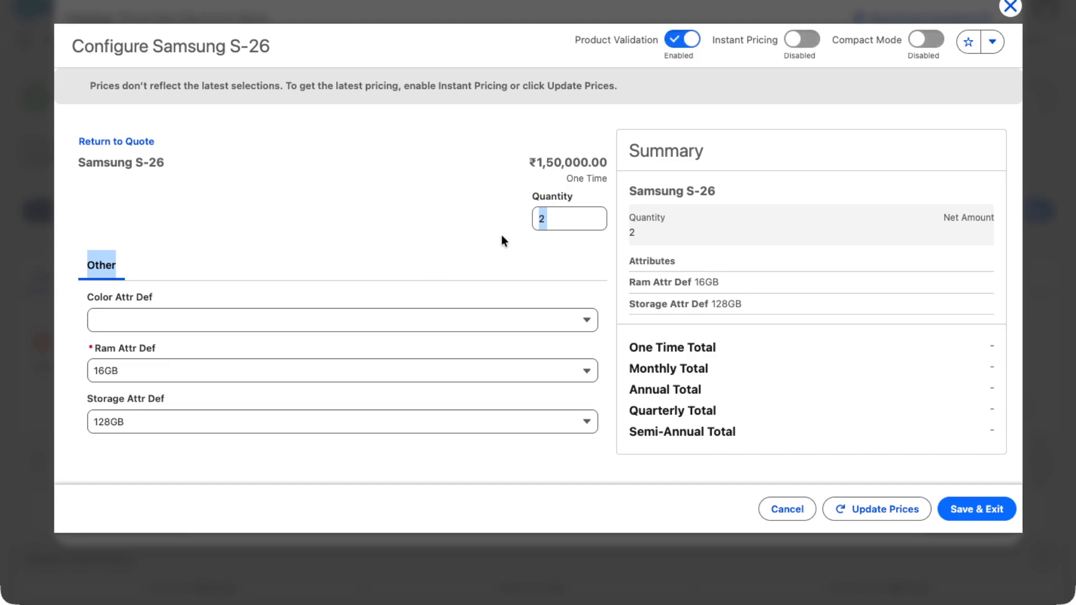
{"action": "double_click", "coordinate": [539, 162]}
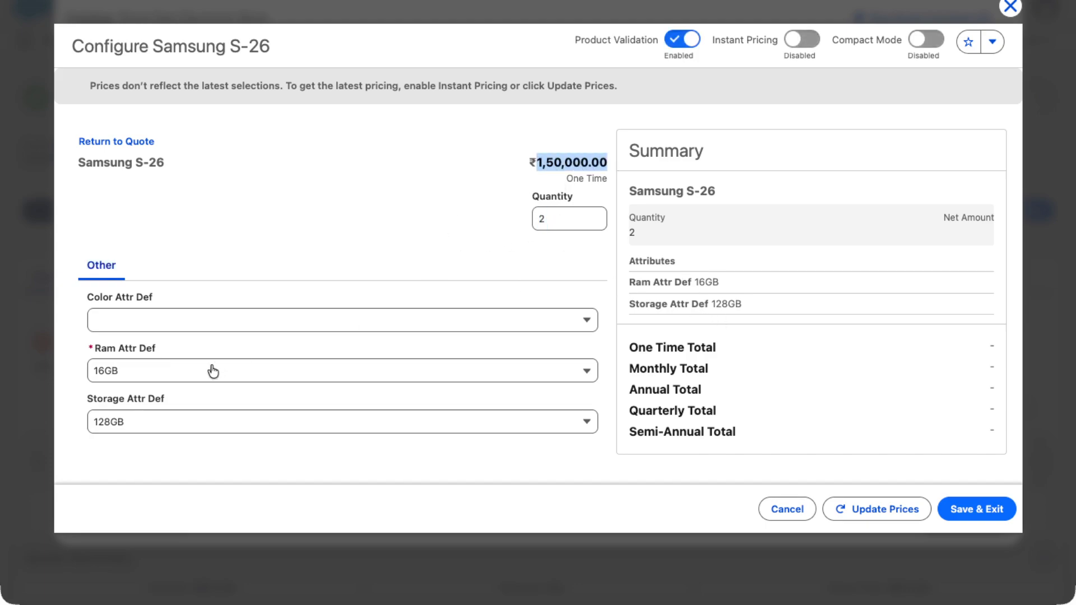
- Choose Black as the color attribute and 32GB as the RAM attribute
{"action": "left_click", "coordinate": [141, 318]}
{"action": "left_click", "coordinate": [123, 372]}
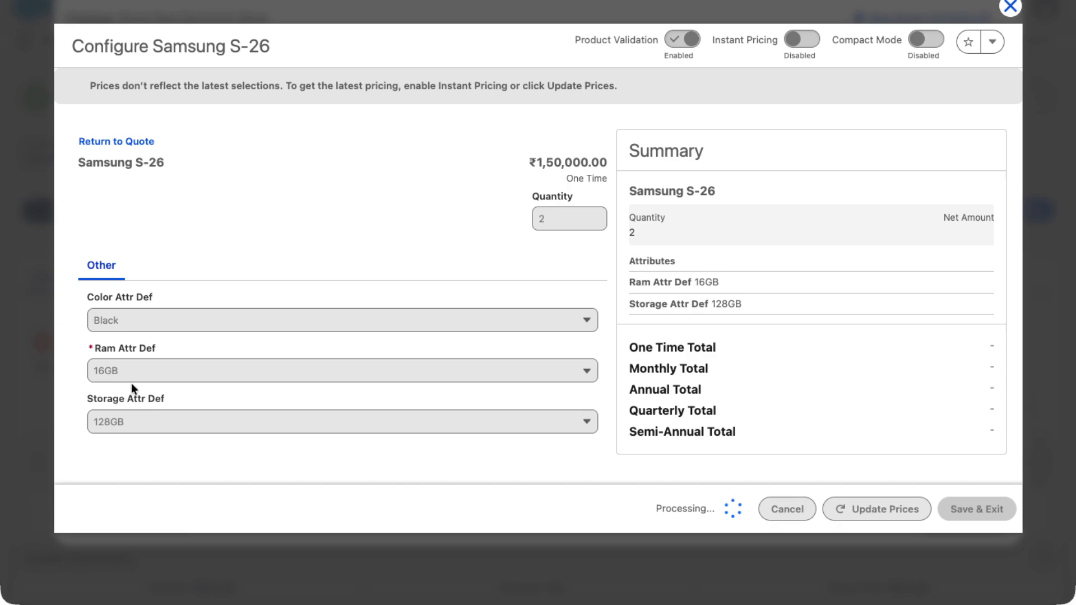
{"action": "left_click", "coordinate": [118, 362]}
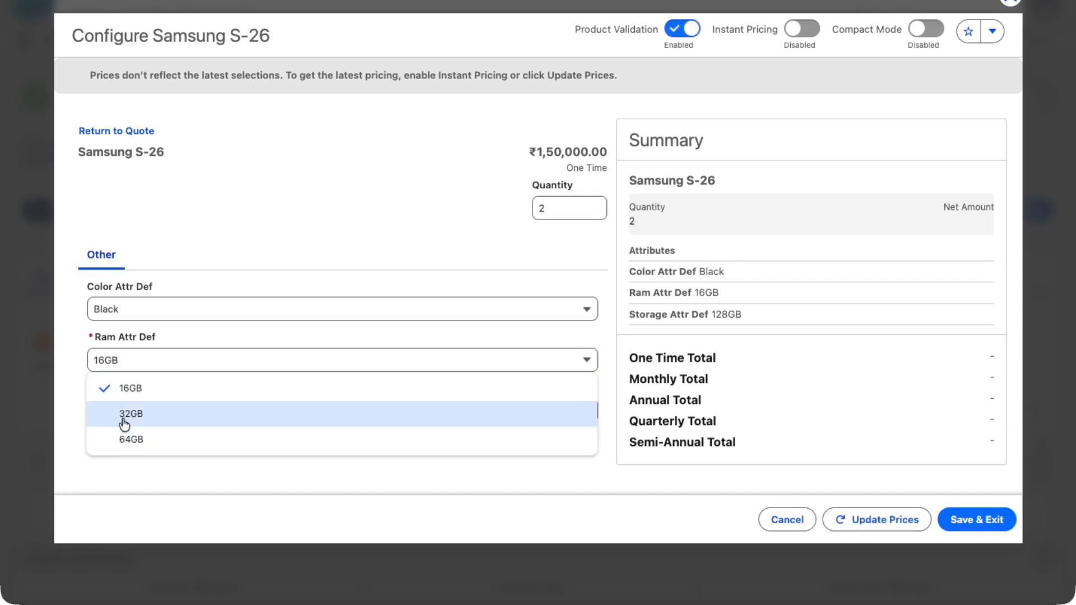
{"action": "left_click", "coordinate": [123, 420]}
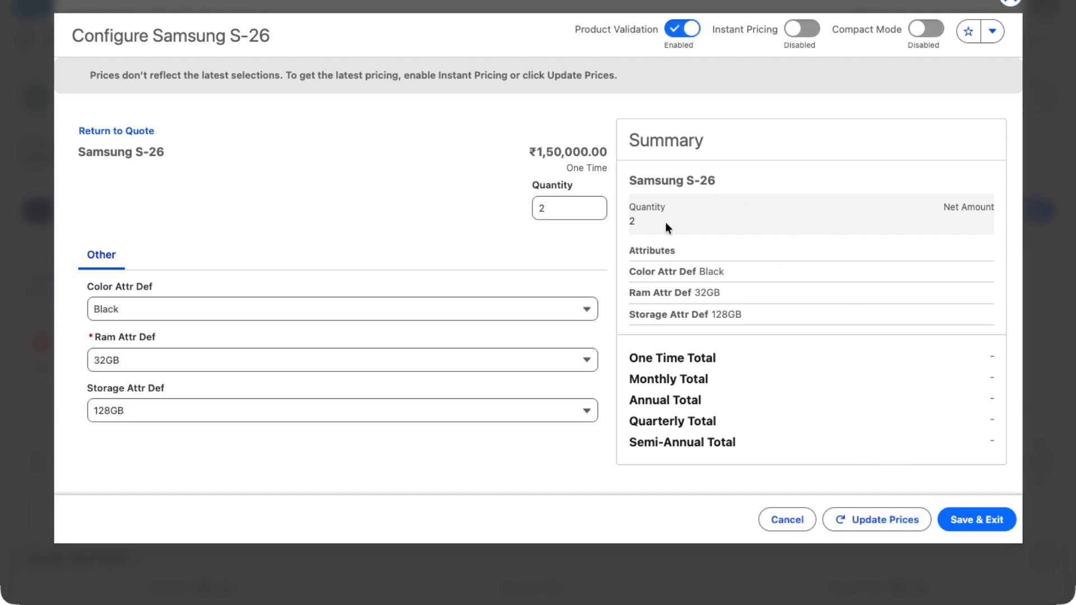
- Save the configured Samsung S-26, add it to the quote, and save the quote
{"action": "left_click", "coordinate": [961, 517]}
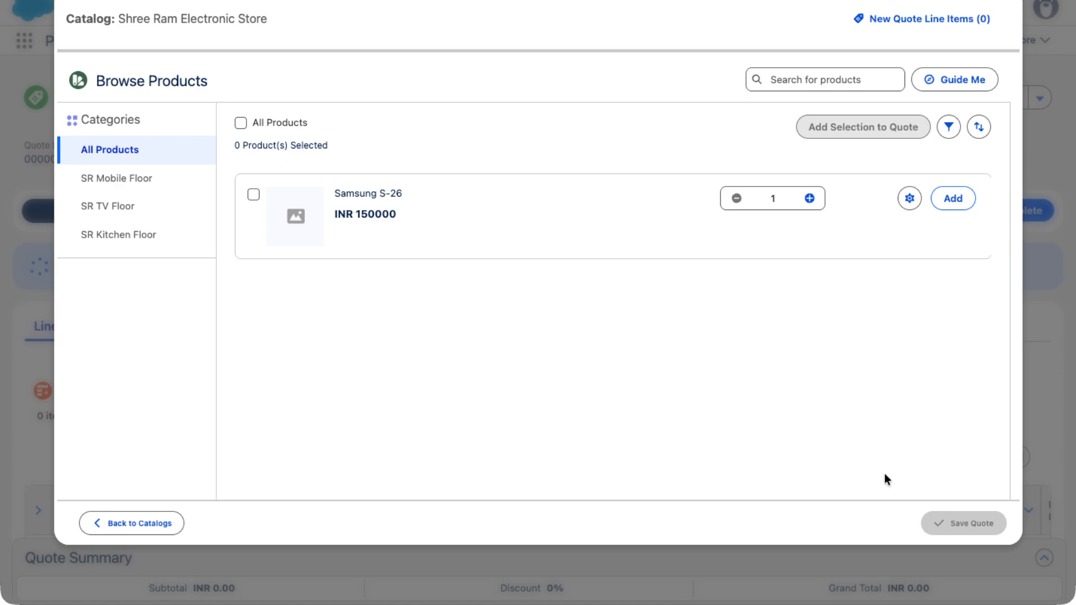
{"action": "left_click", "coordinate": [954, 200]}
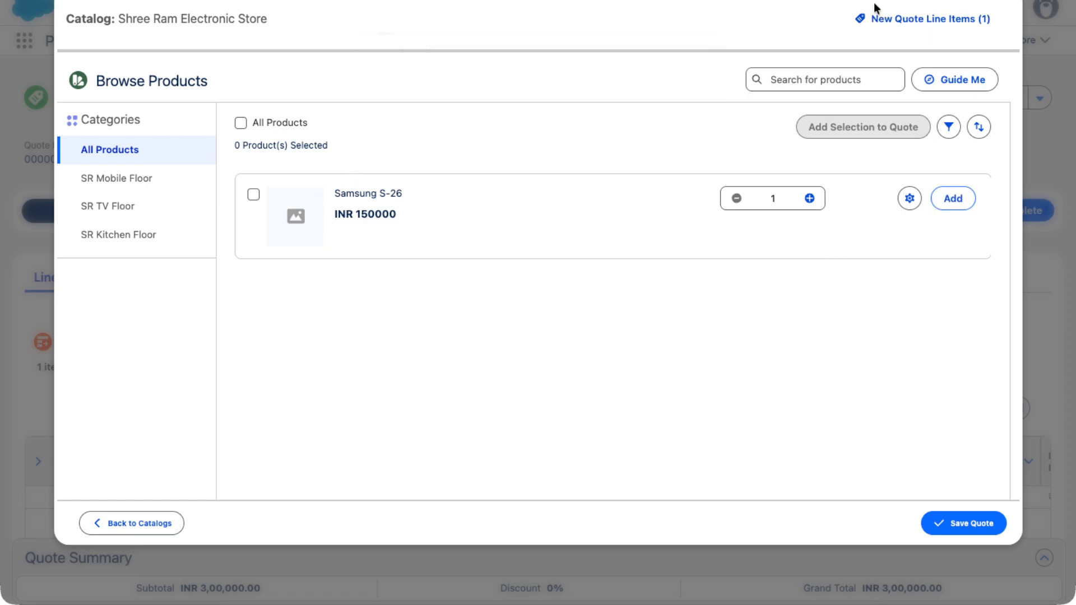
{"action": "left_click", "coordinate": [959, 518]}
{"action": "scroll", "coordinate": [478, 473], "scroll_direction": "down", "scroll_amount": 3}
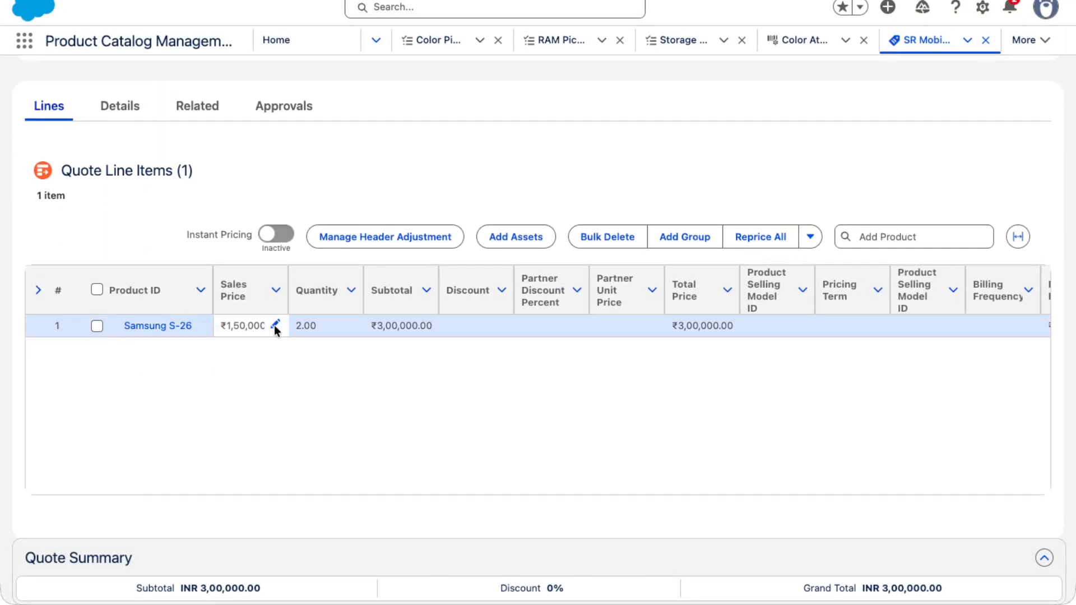
- Inspect the calculation details of the Samsung S-26 quote line
{"action": "scroll", "coordinate": [782, 323], "scroll_direction": "right", "scroll_amount": 6}
{"action": "left_click", "coordinate": [777, 326]}
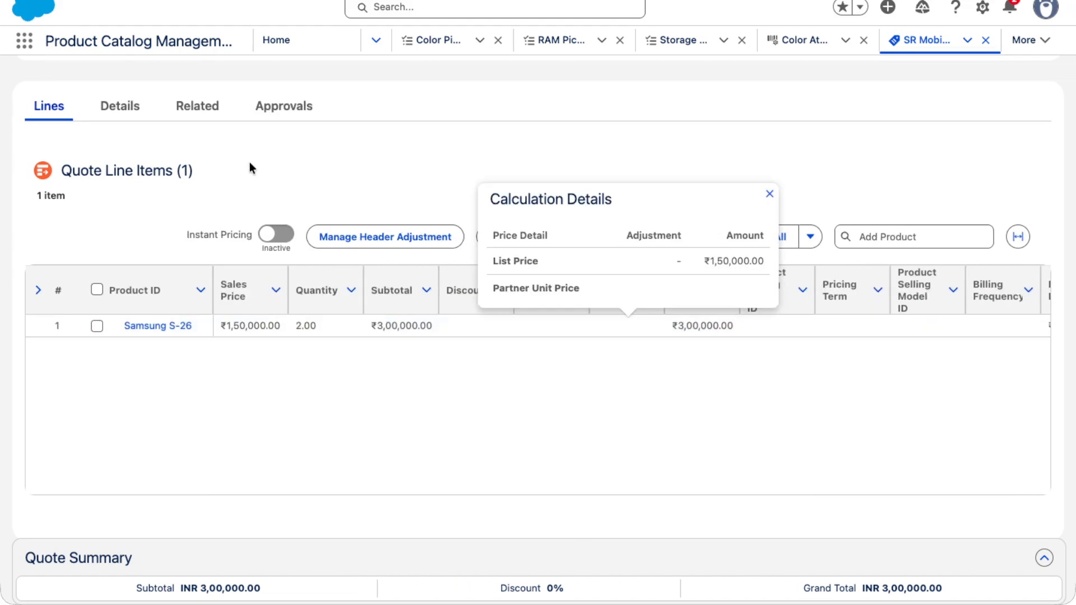
{"action": "left_click_drag", "start_coordinate": [250, 168], "coordinate": [58, 171]}
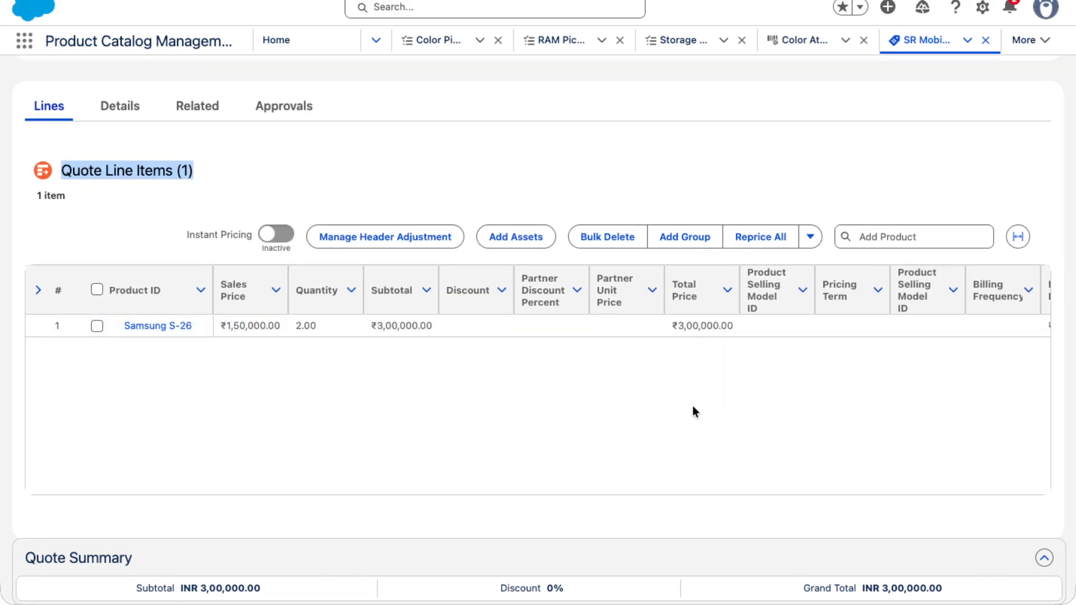
{"action": "scroll", "coordinate": [691, 428], "scroll_direction": "right", "scroll_amount": 1}
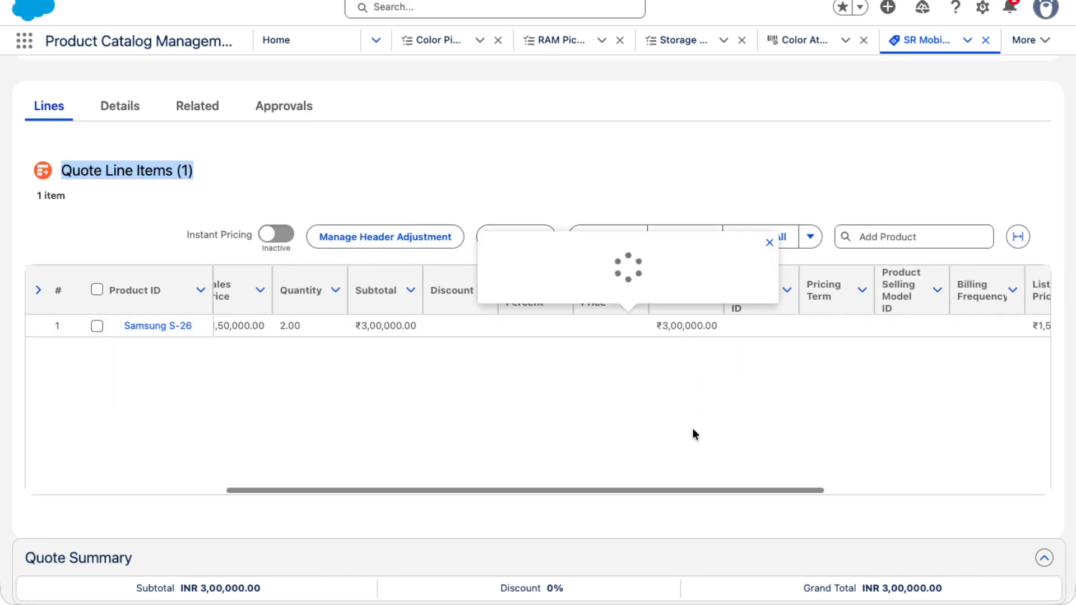
{"action": "left_click", "coordinate": [373, 130]}
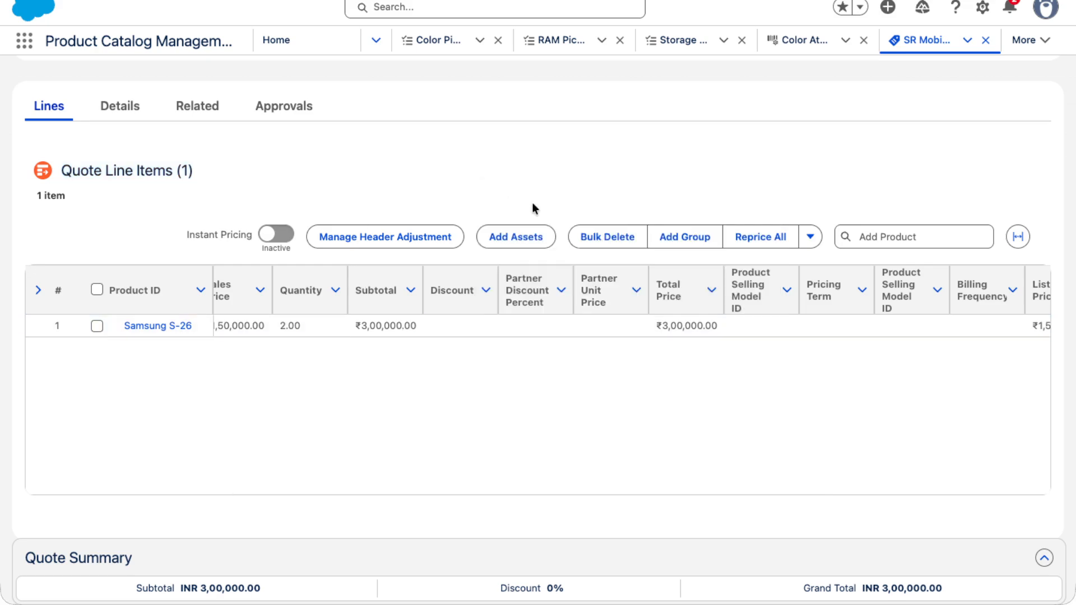